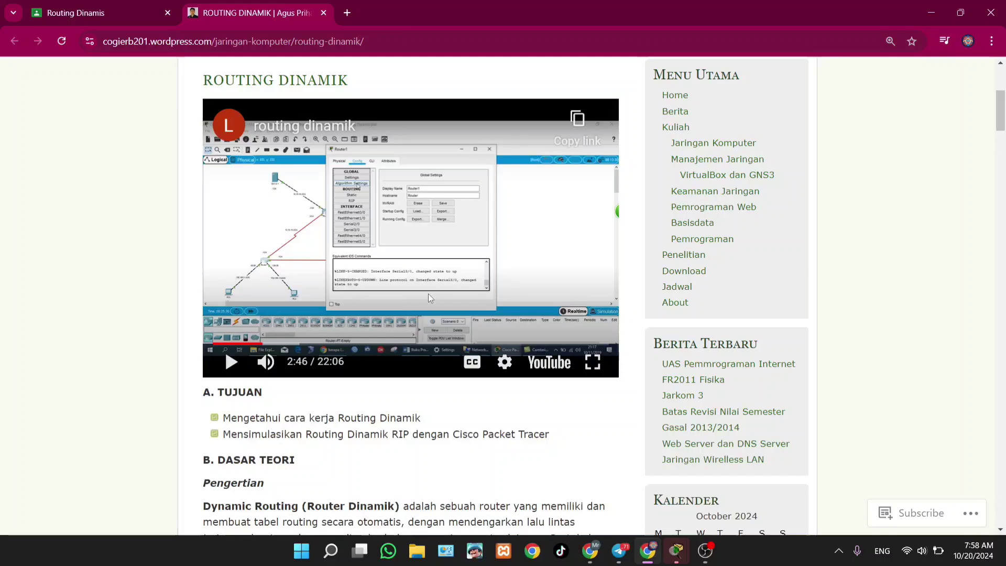
# - Read the routing dinamik article's objectives and theory, including protocol types, advantages, drawbacks, the static versus dynamic comparison and RIP
pyautogui.scroll(-2, 439, 298)
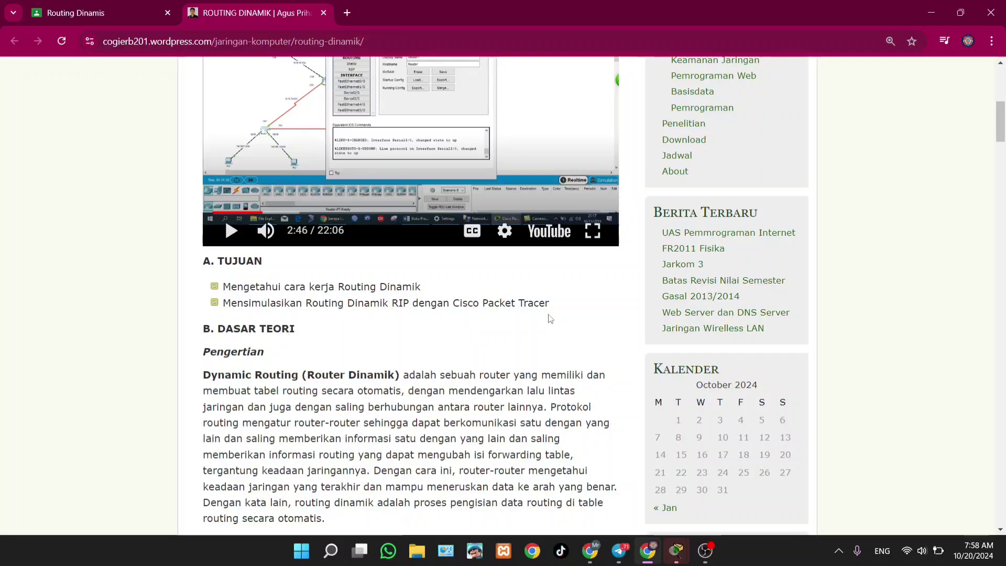
pyautogui.scroll(-1, 549, 318)
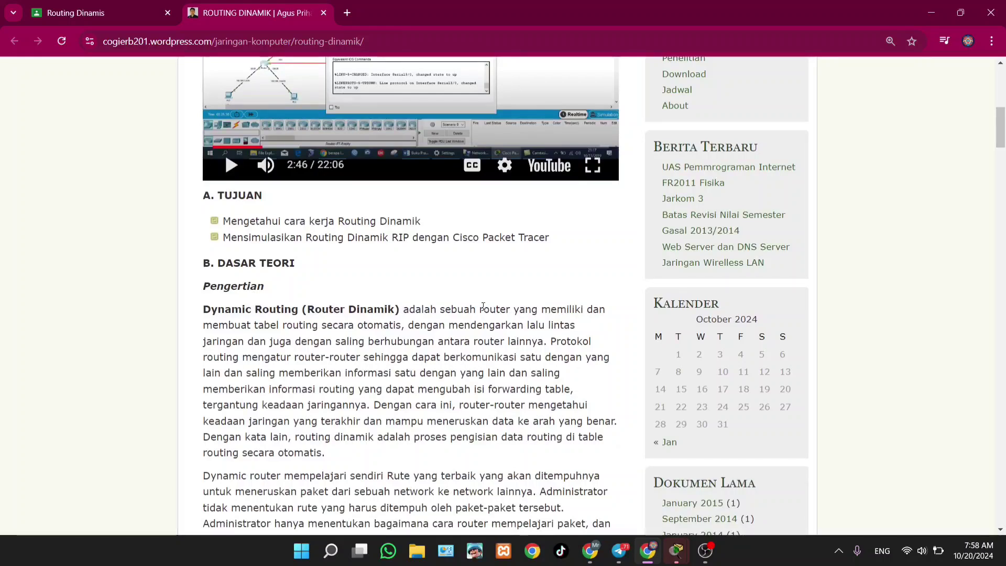
pyautogui.scroll(-1, 536, 313)
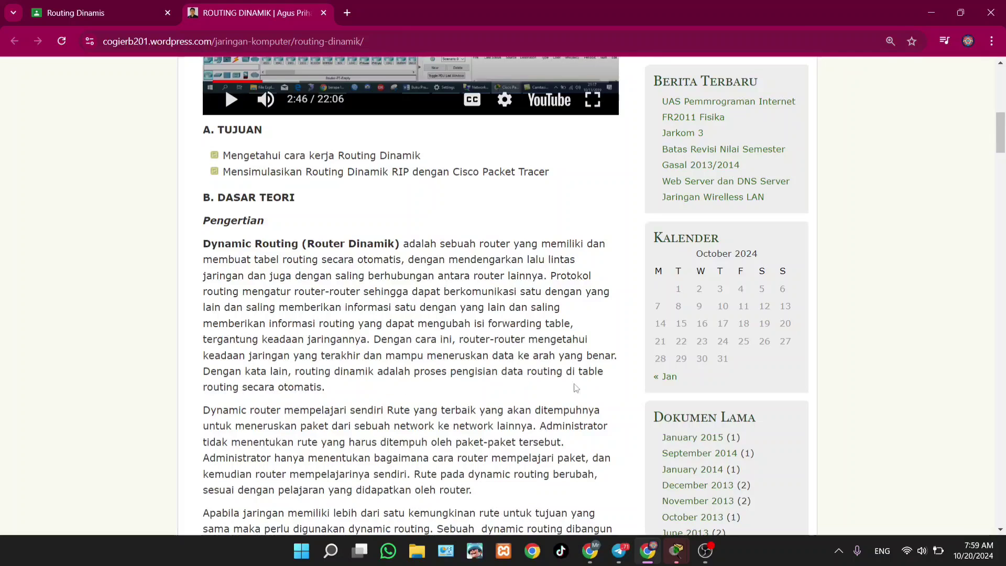
pyautogui.scroll(-5, 388, 375)
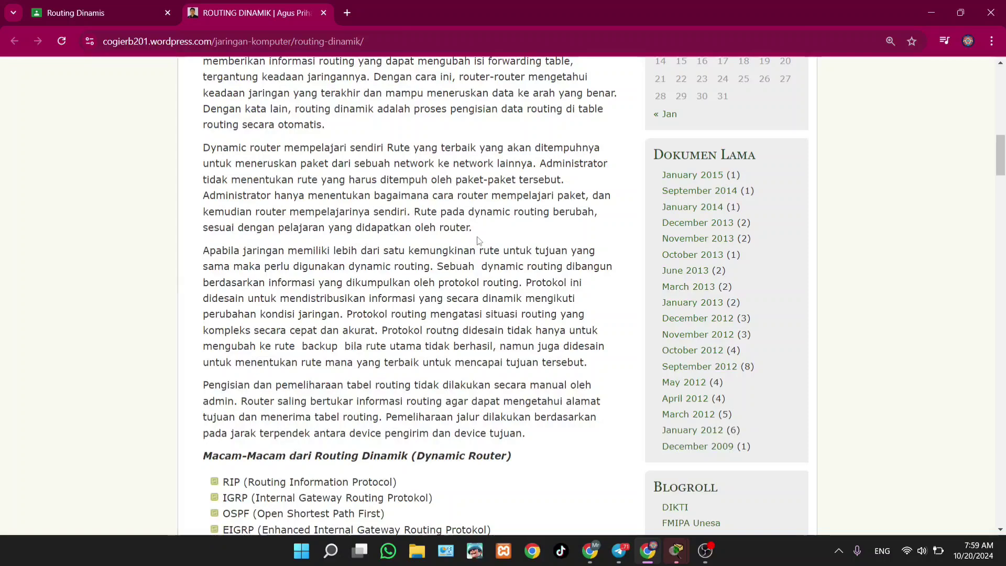
pyautogui.scroll(-6, 479, 241)
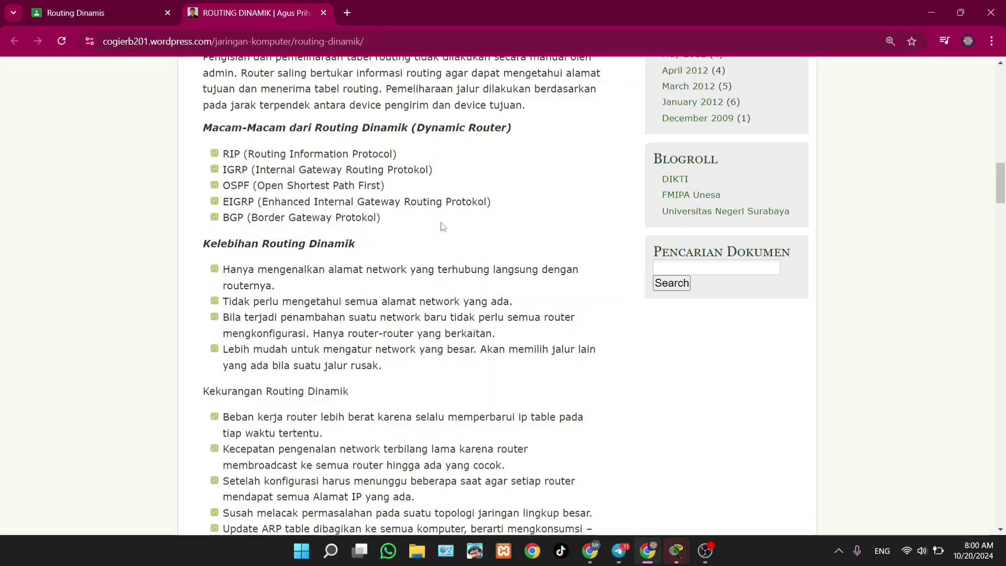
pyautogui.scroll(-1, 442, 227)
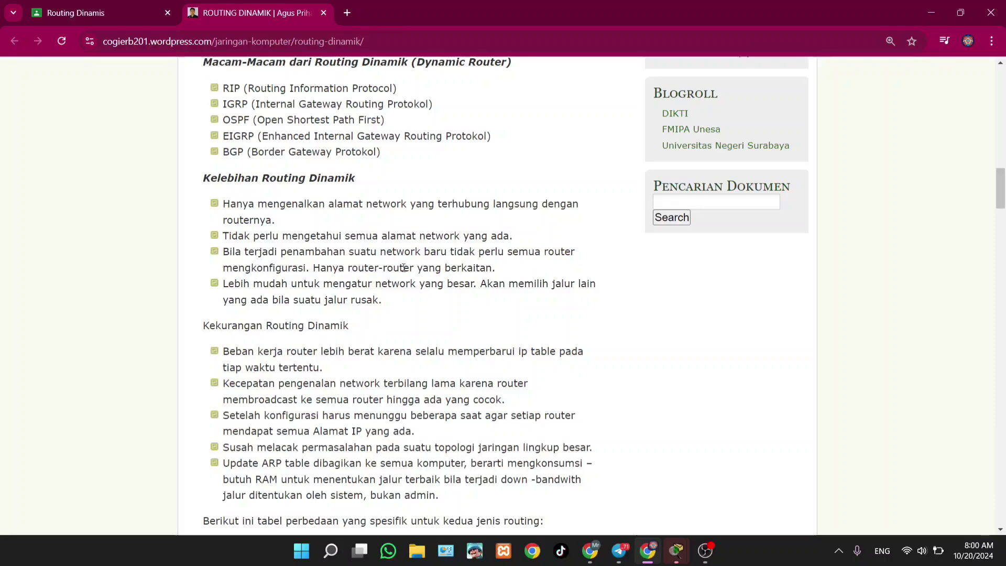
pyautogui.scroll(-1, 501, 278)
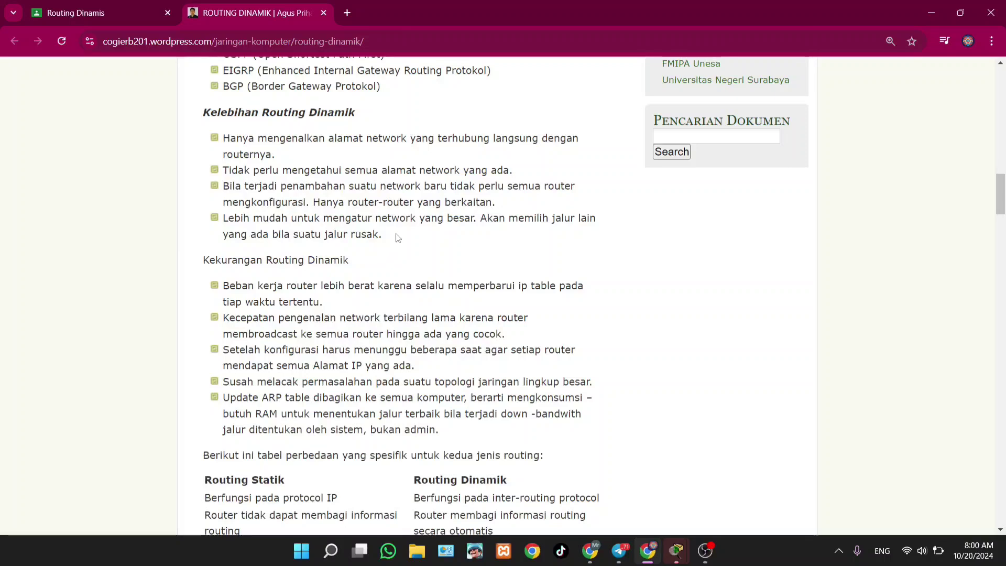
pyautogui.scroll(-5, 397, 236)
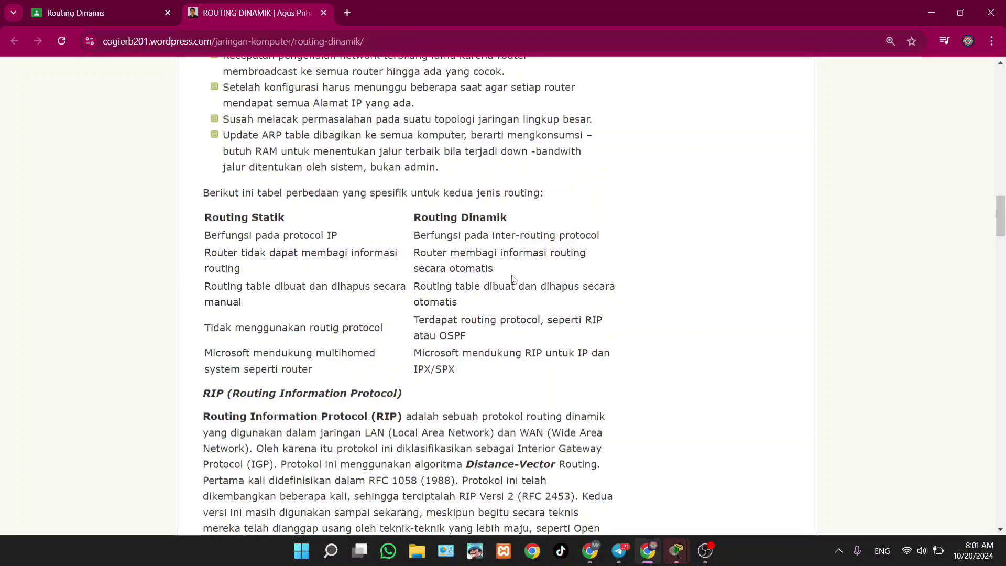
pyautogui.scroll(-1, 513, 278)
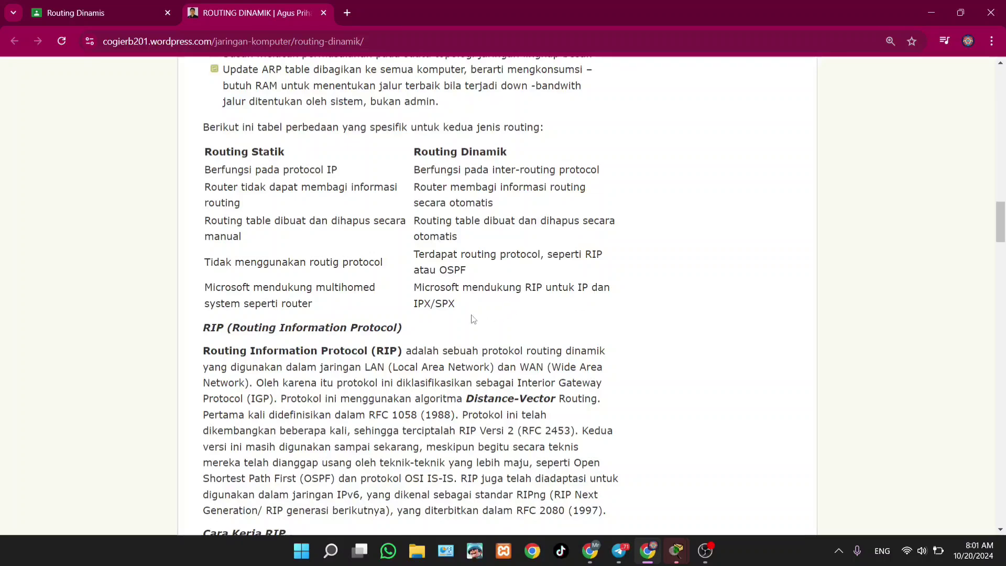
pyautogui.scroll(-4, 473, 319)
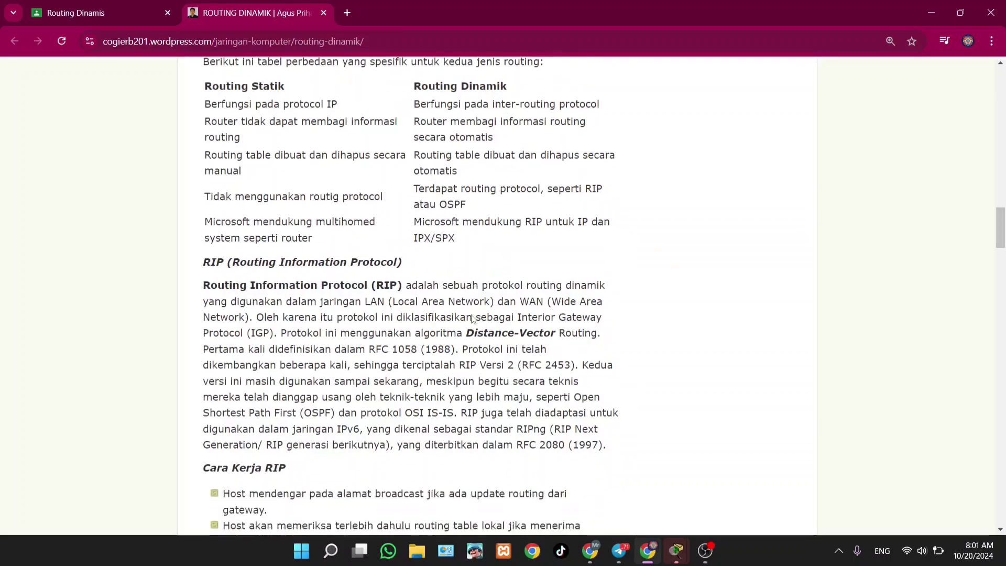
pyautogui.scroll(-4, 472, 314)
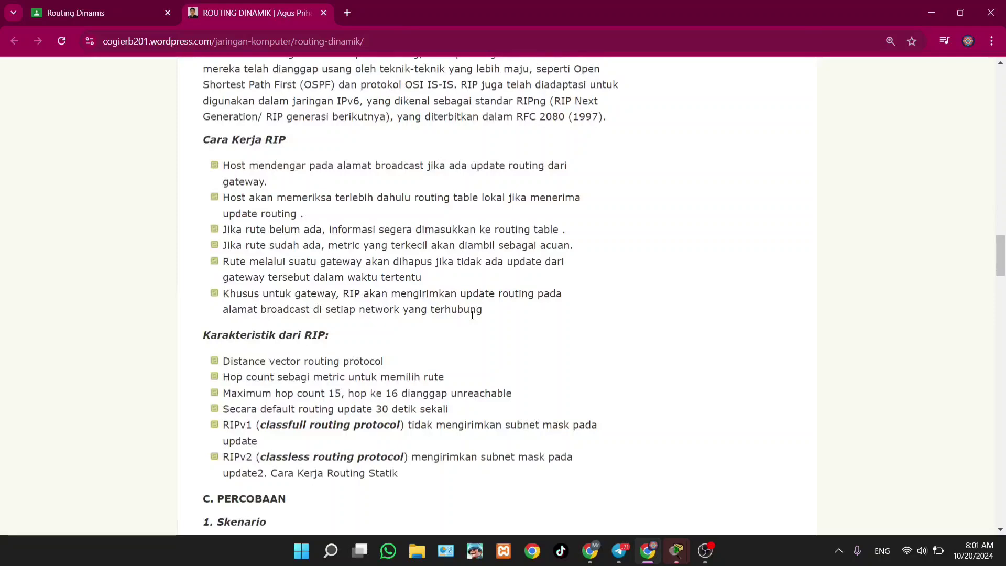
# - Examine the article's experiment scenario, its three-router network diagram and the Router1 RIP configuration example
pyautogui.scroll(-5, 471, 316)
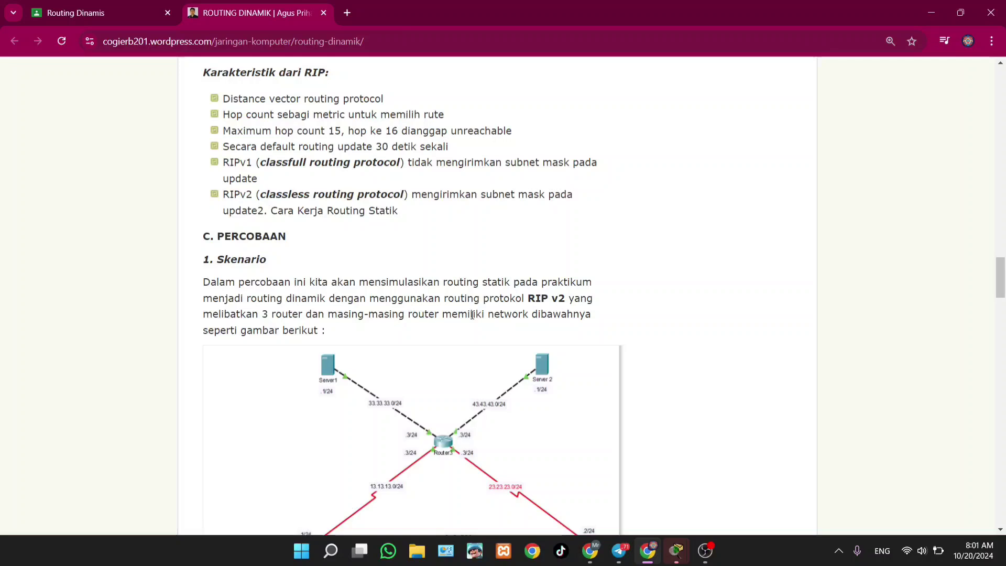
pyautogui.scroll(-4, 472, 316)
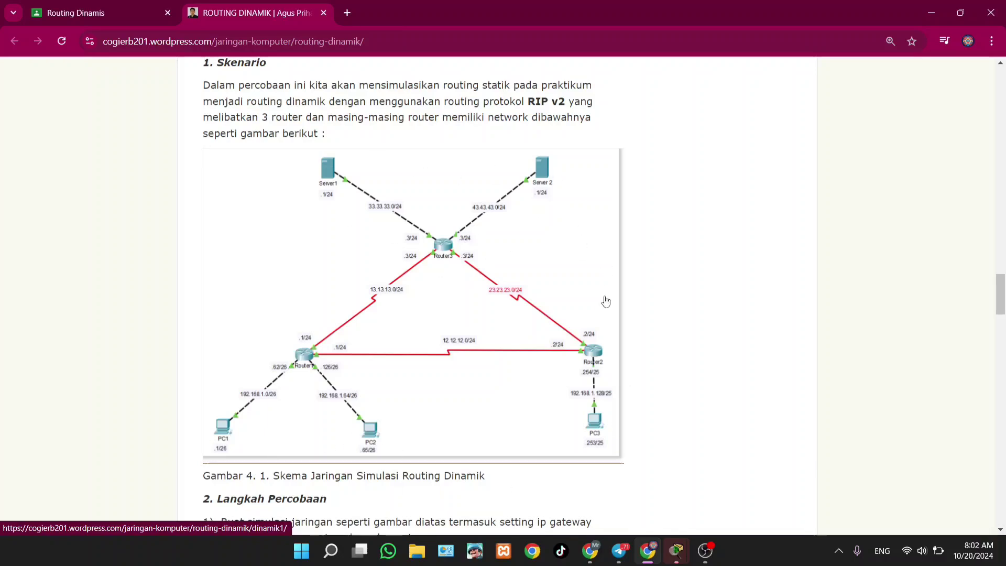
pyautogui.scroll(-1, 501, 305)
pyautogui.scroll(2, 502, 310)
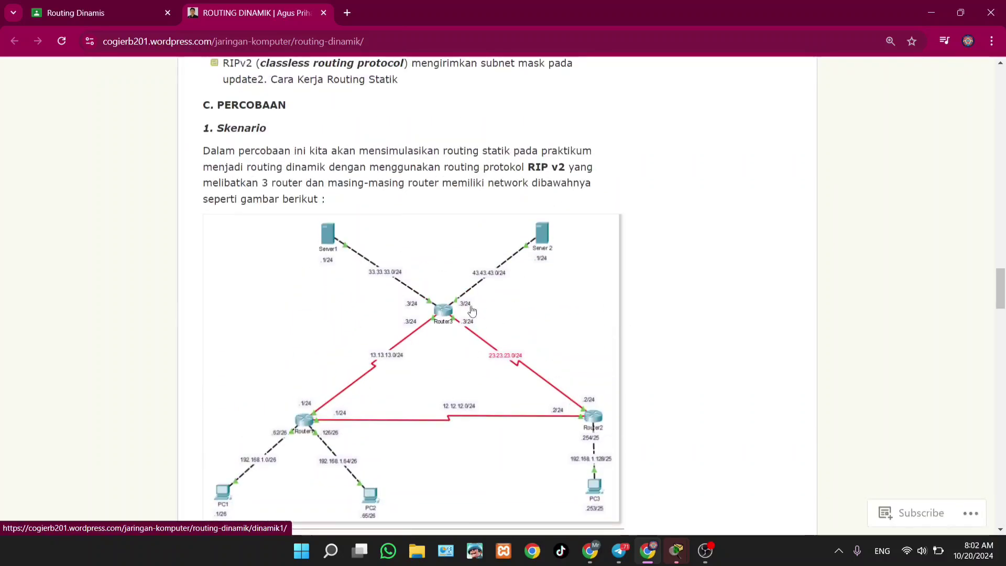
pyautogui.scroll(-1, 471, 314)
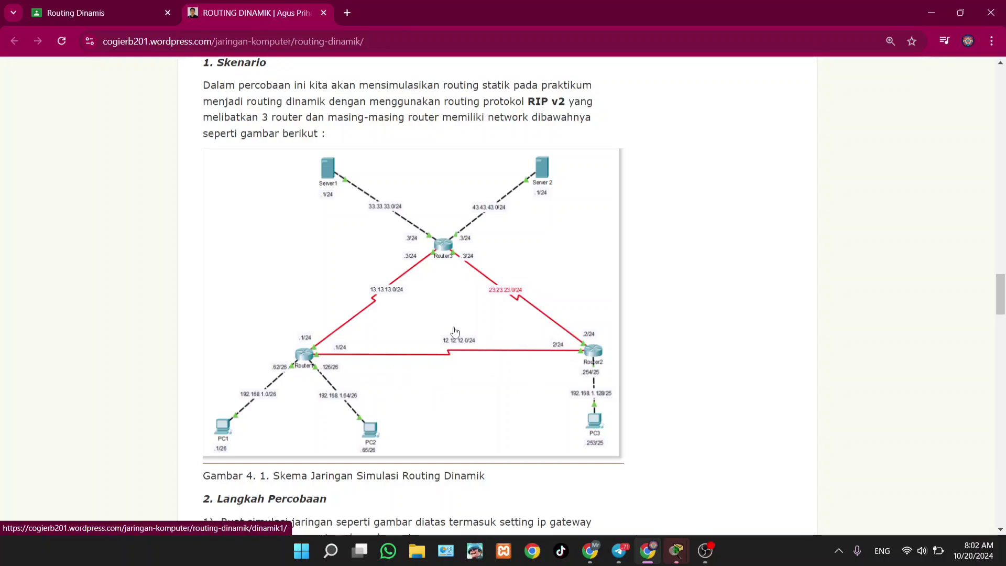
pyautogui.scroll(-2, 455, 331)
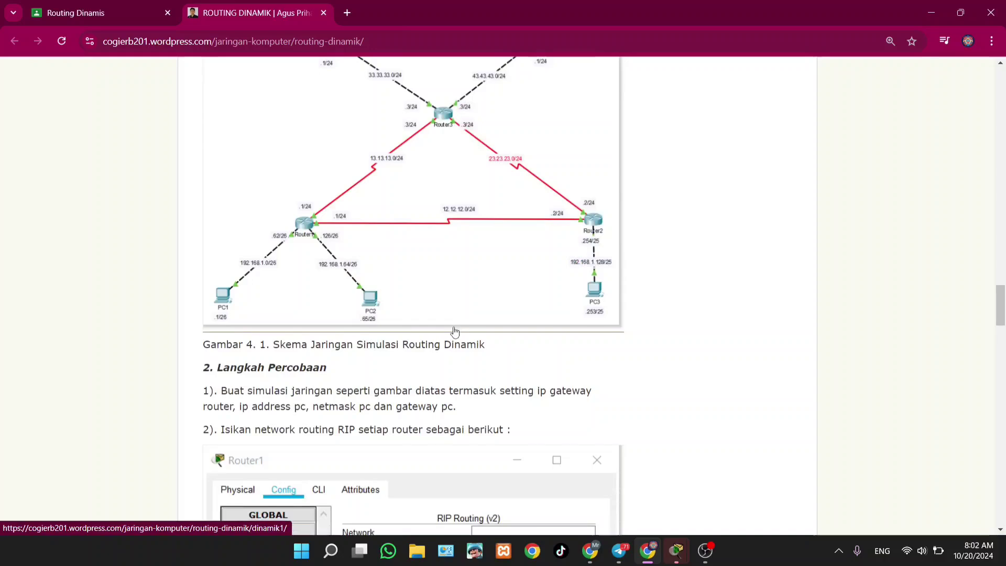
pyautogui.scroll(-4, 455, 332)
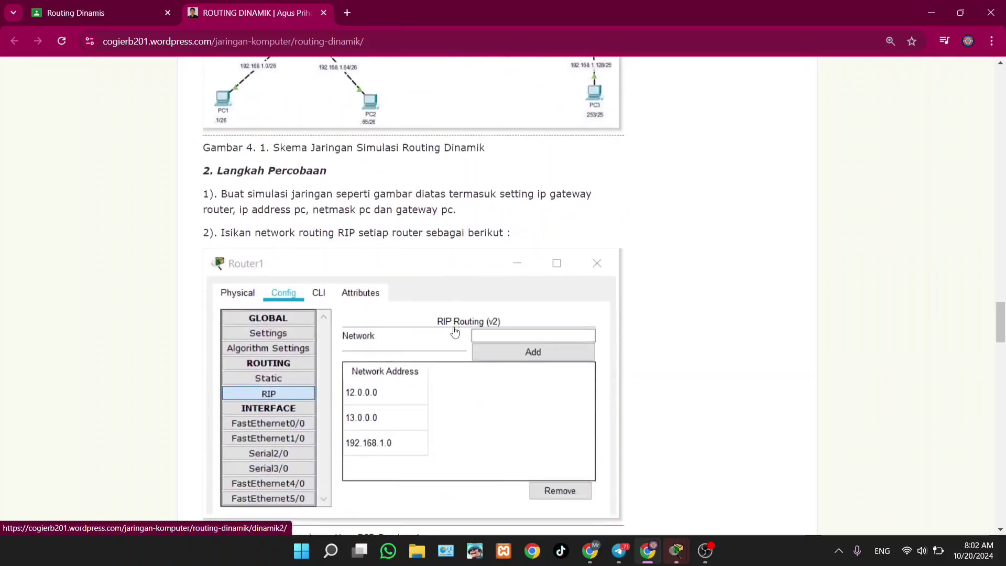
pyautogui.scroll(-1, 455, 332)
pyautogui.scroll(1, 454, 331)
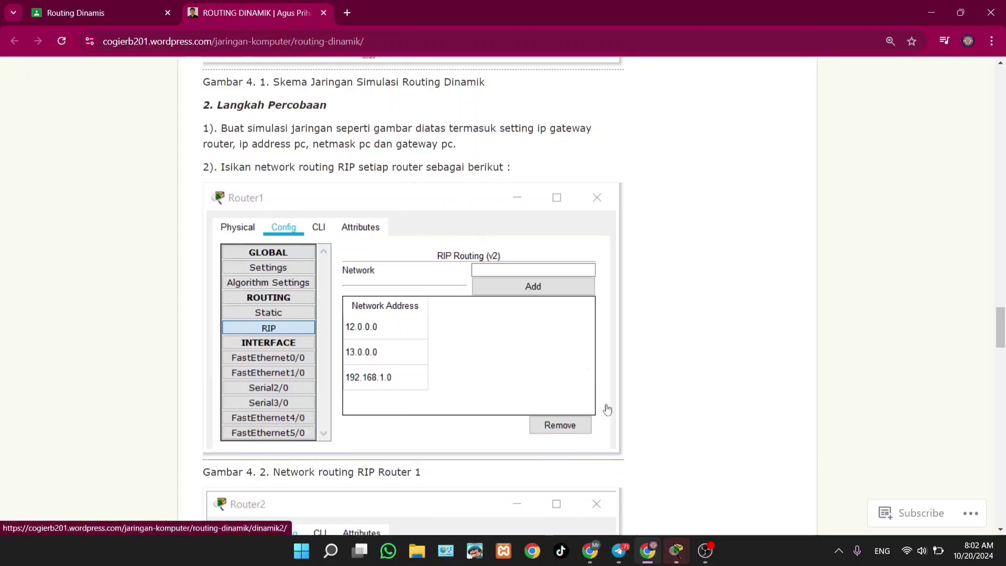
# - Close the open Router-1 window in Cisco Packet Tracer, view the network topology, and return to the browser article's Router1 RIP example
pyautogui.moveTo(670, 559)
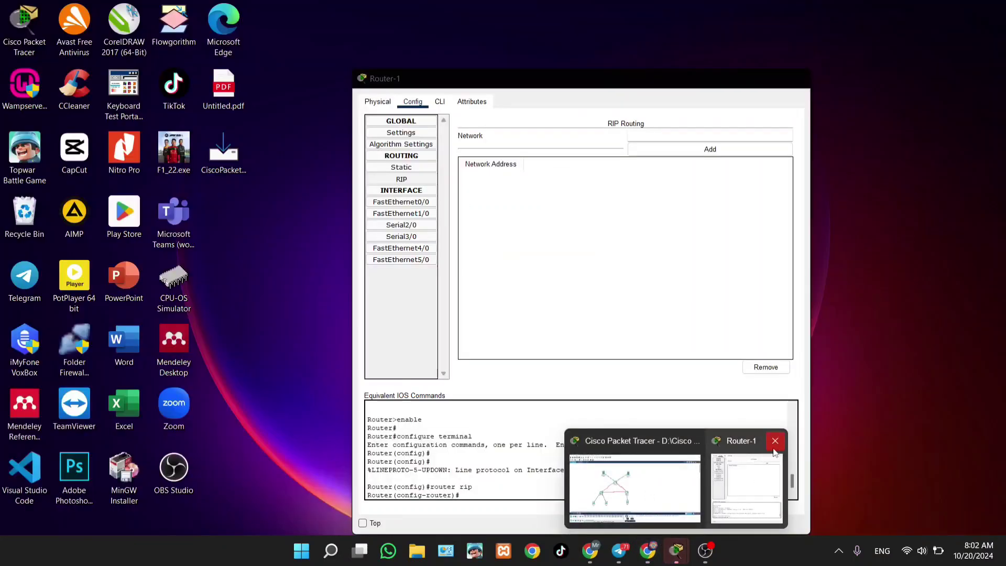
pyautogui.click(774, 440)
pyautogui.click(634, 487)
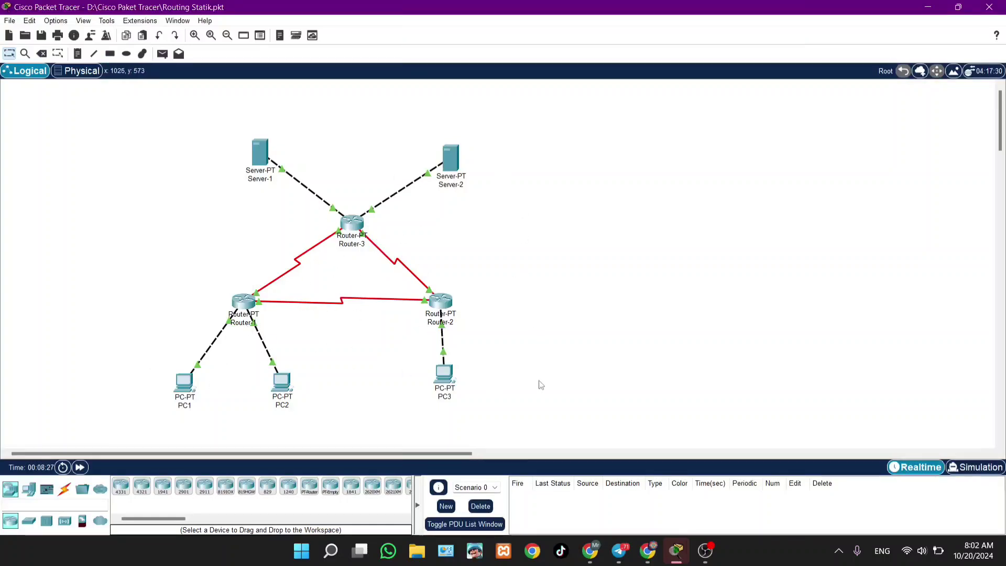
pyautogui.click(648, 551)
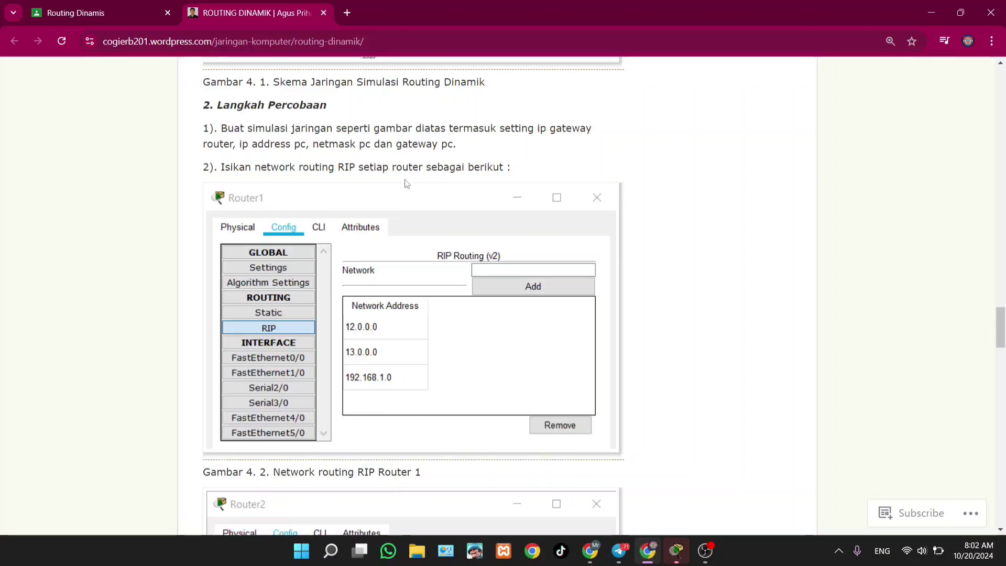
pyautogui.scroll(-1, 514, 305)
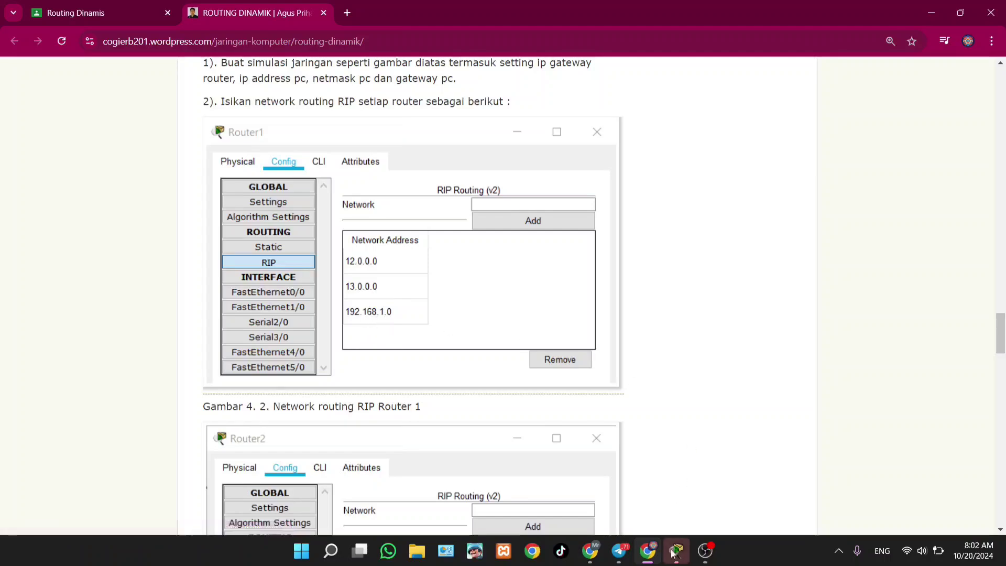
# - Switch to Cisco Packet Tracer and remove the static routes for 33.33.33.0/24, 43.43.43.0/24 and 192.168.1.128/25 from Router-1
pyautogui.moveTo(676, 550)
pyautogui.click(646, 503)
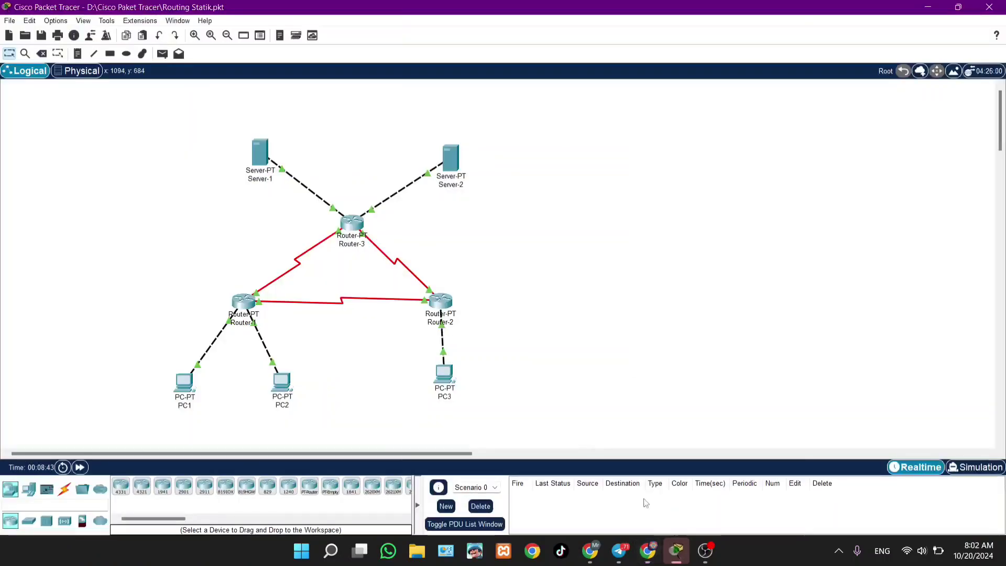
pyautogui.click(249, 307)
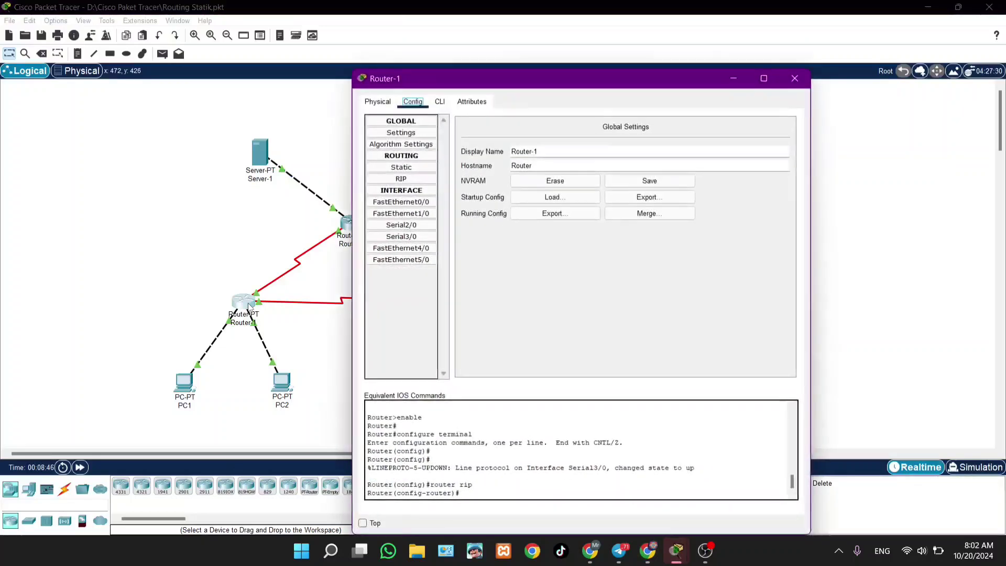
pyautogui.click(402, 167)
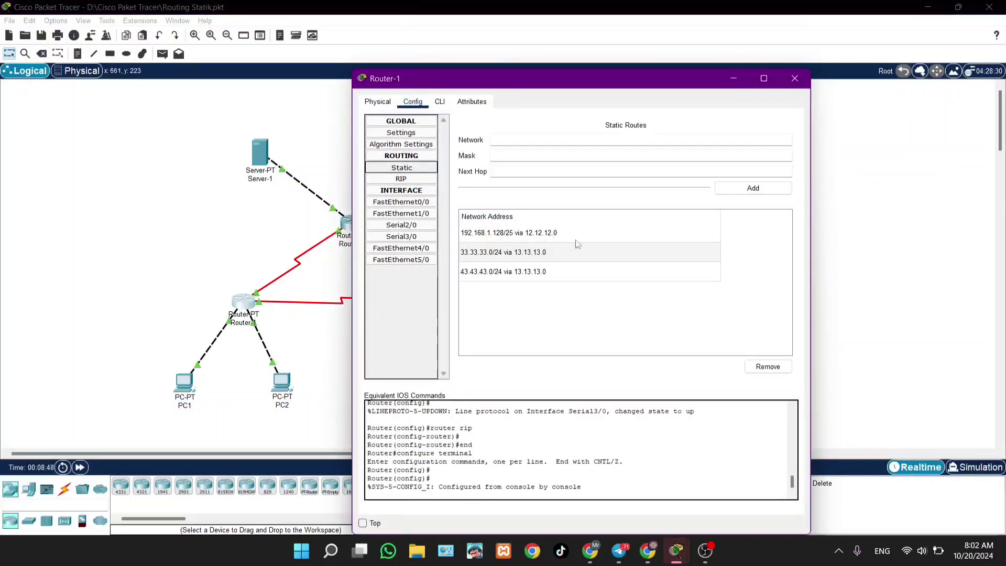
pyautogui.click(759, 373)
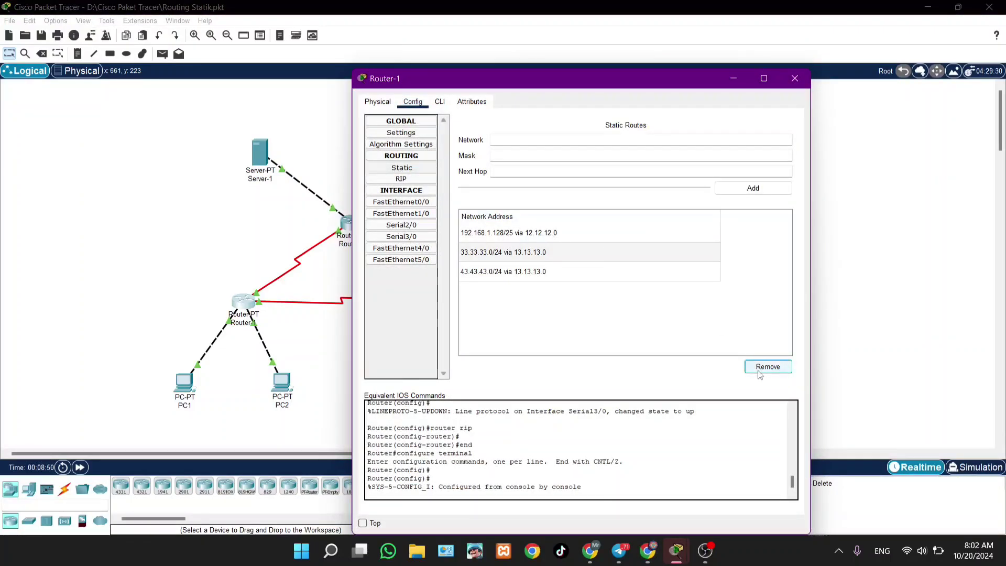
pyautogui.click(644, 254)
pyautogui.click(754, 369)
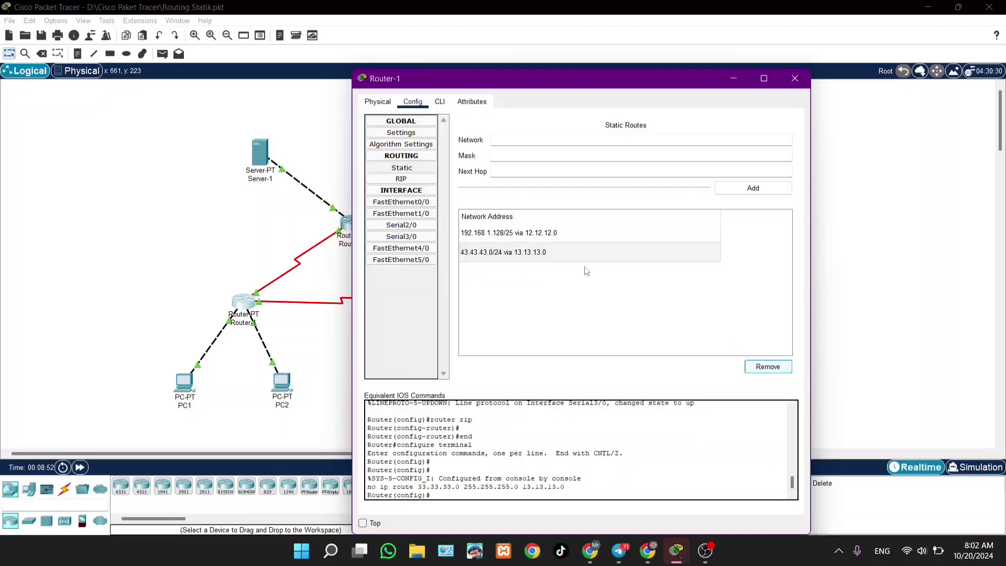
pyautogui.click(578, 250)
pyautogui.click(760, 368)
pyautogui.click(609, 236)
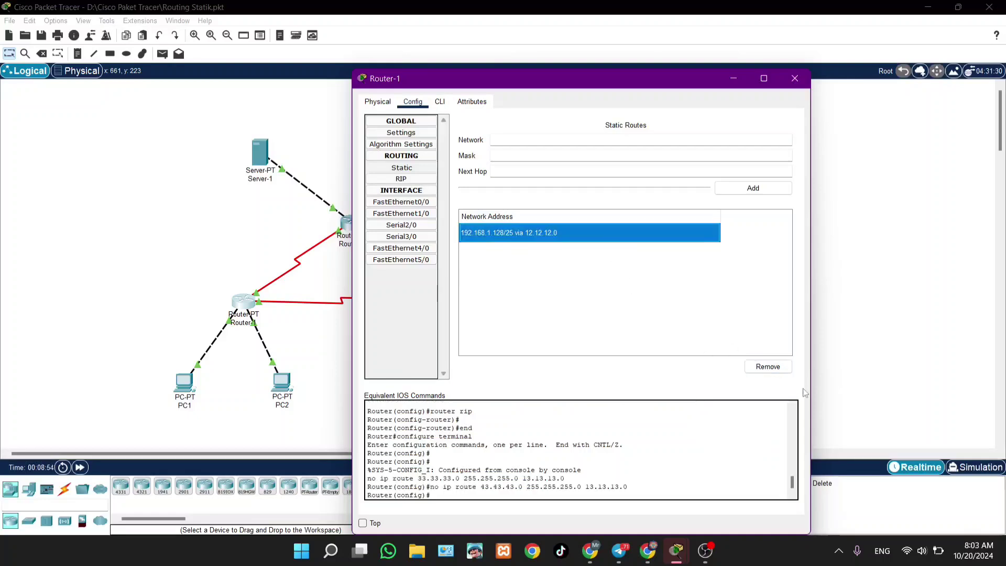
pyautogui.click(779, 373)
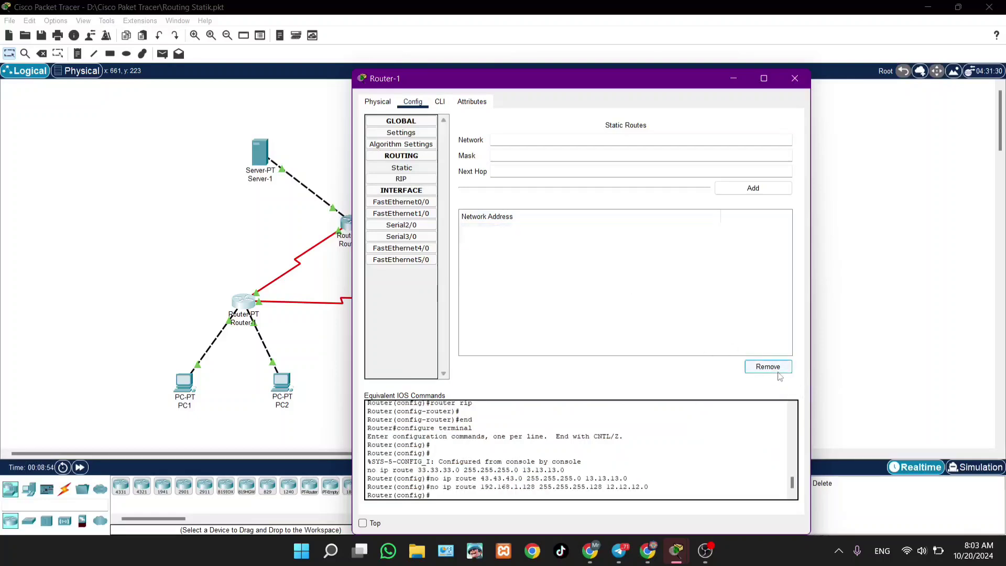
# - Check the article's Router1 network list and add network 12.0.0.0 to Router-1's RIP routing in Cisco Packet Tracer
pyautogui.click(420, 181)
pyautogui.click(665, 135)
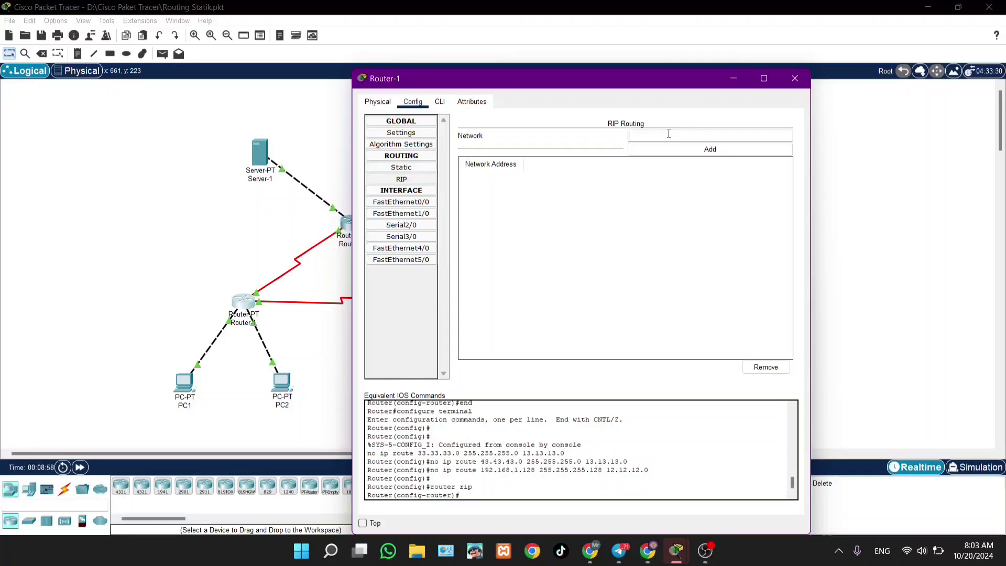
pyautogui.click(648, 550)
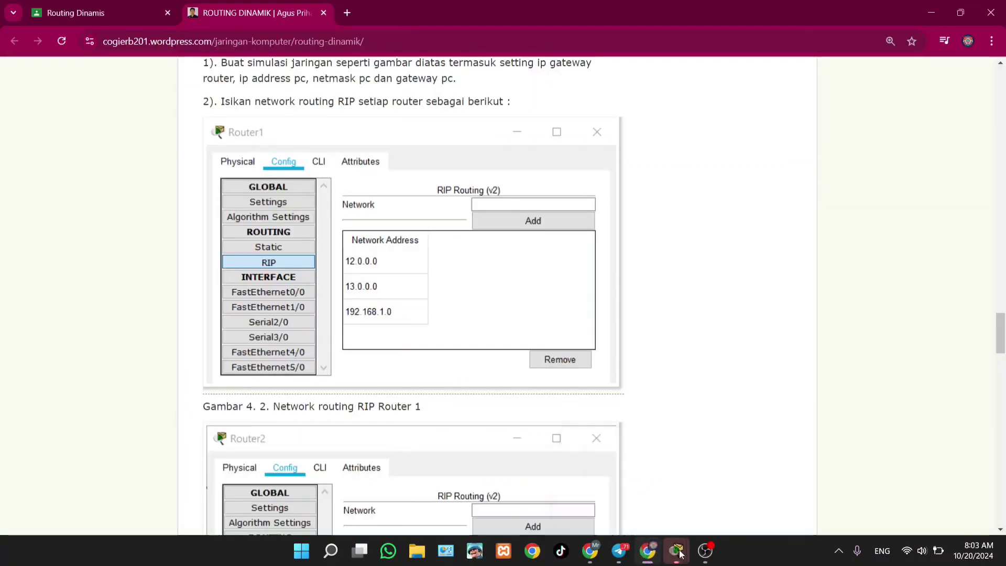
pyautogui.click(680, 553)
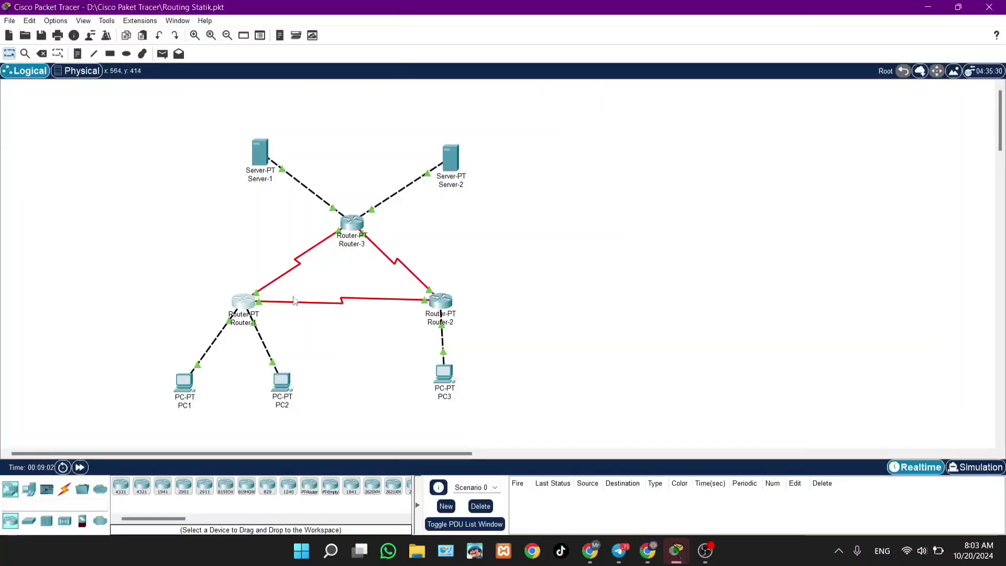
pyautogui.click(243, 302)
pyautogui.click(404, 181)
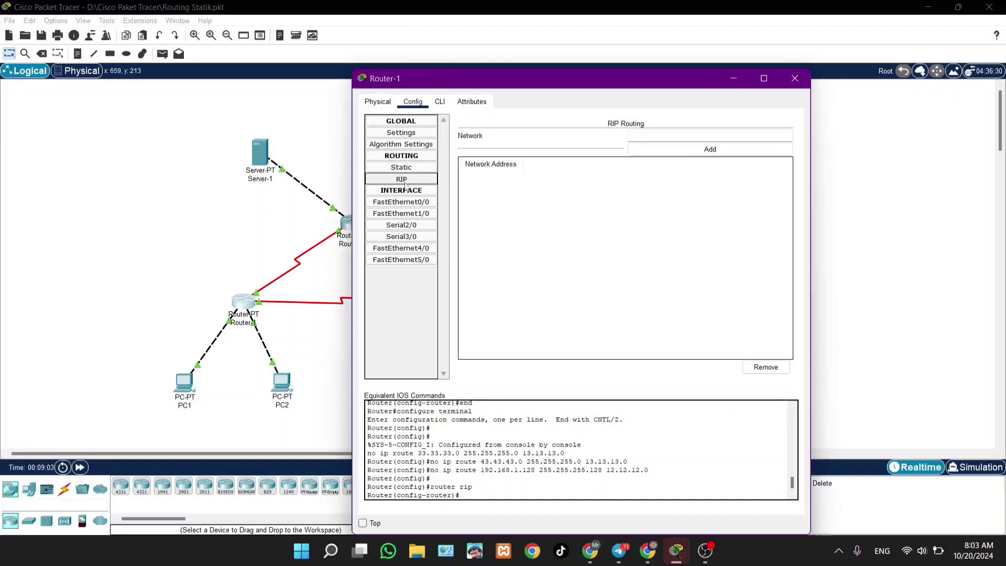
pyautogui.click(693, 135)
pyautogui.write('12')
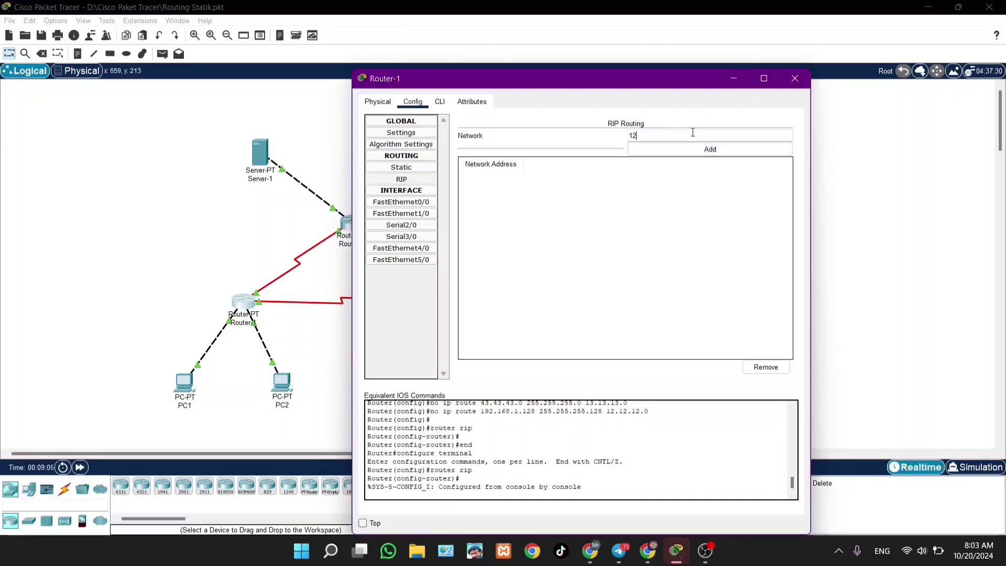
pyautogui.write('.0.0.0')
pyautogui.click(704, 149)
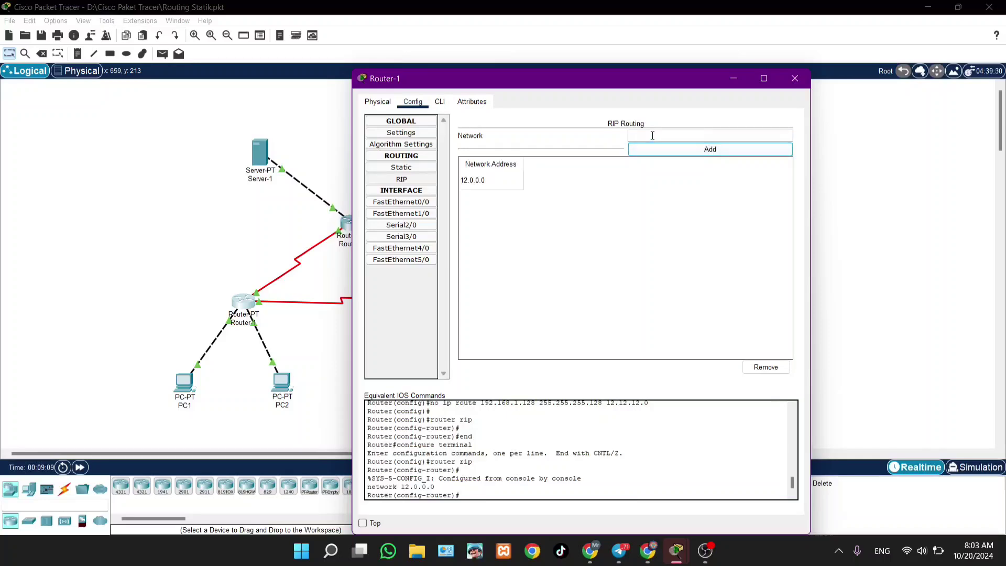
# - Check the article's Router1 network list and add network 13.0.0.0 to Router-1's RIP routing in Cisco Packet Tracer
pyautogui.click(648, 551)
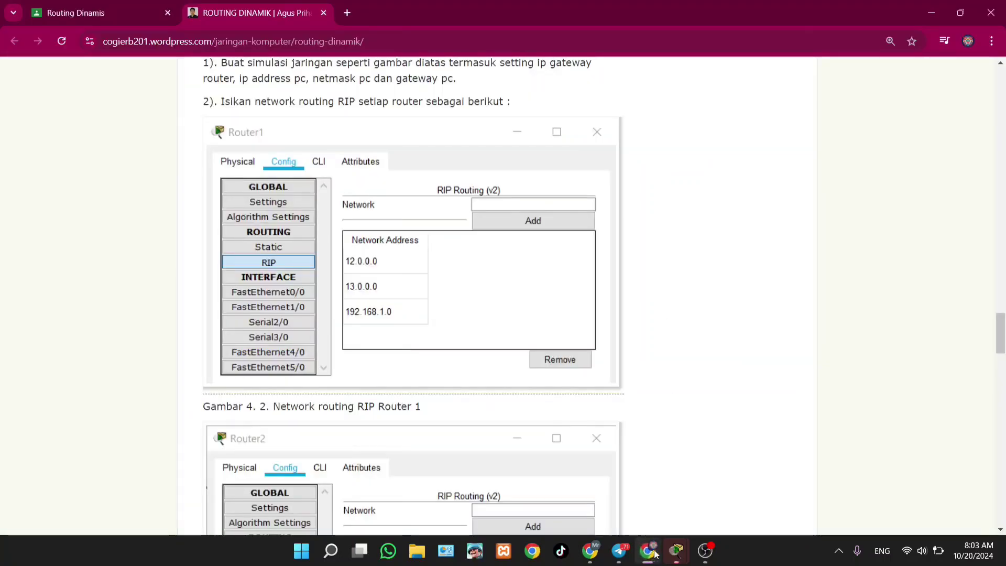
pyautogui.moveTo(676, 551)
pyautogui.click(744, 487)
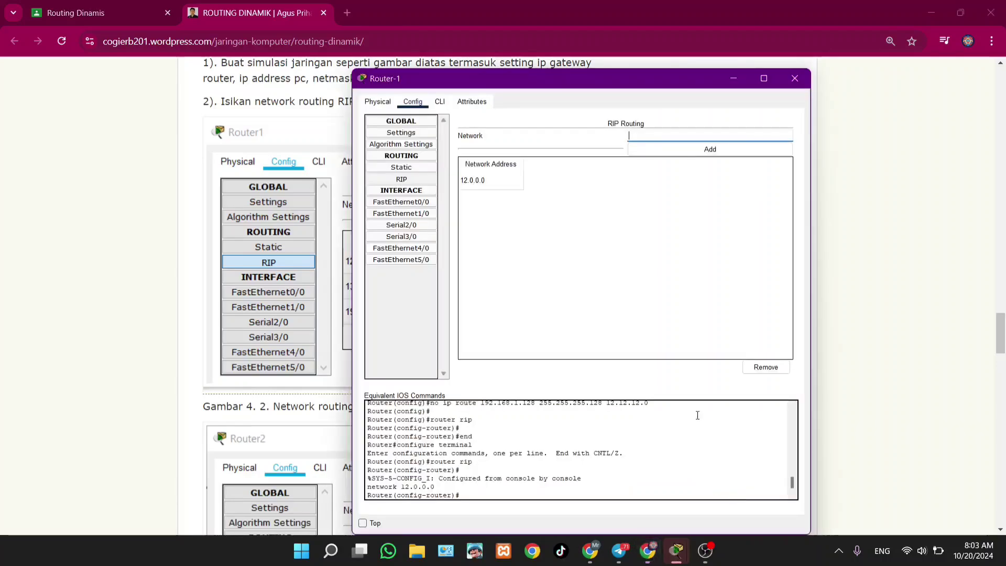
pyautogui.click(633, 135)
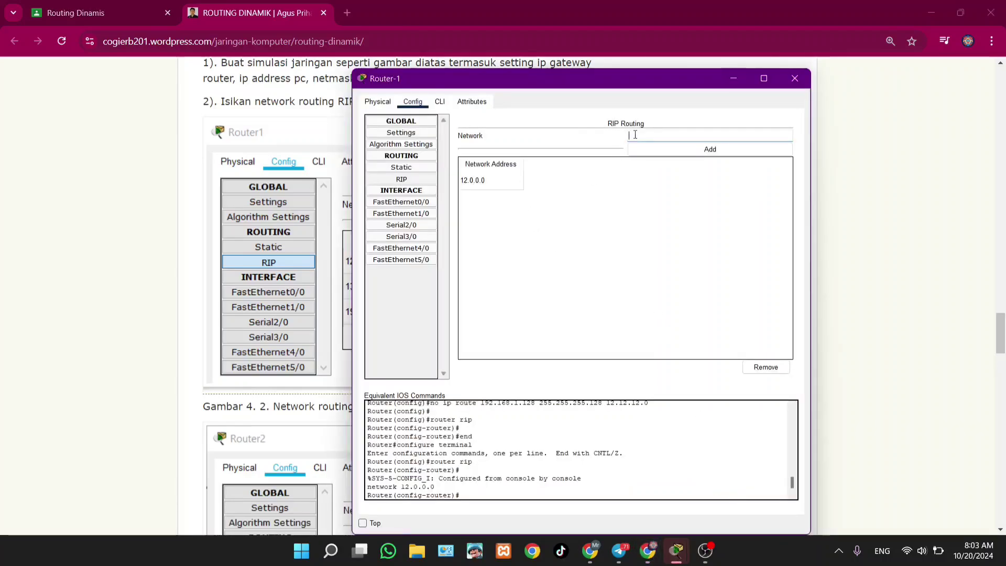
pyautogui.write('12.0.0.0')
pyautogui.click(666, 150)
# - Close the article's enlarged Router1 image, return to Cisco Packet Tracer and add network 192.168.1.0 to Router-1's RIP routing
pyautogui.click(347, 272)
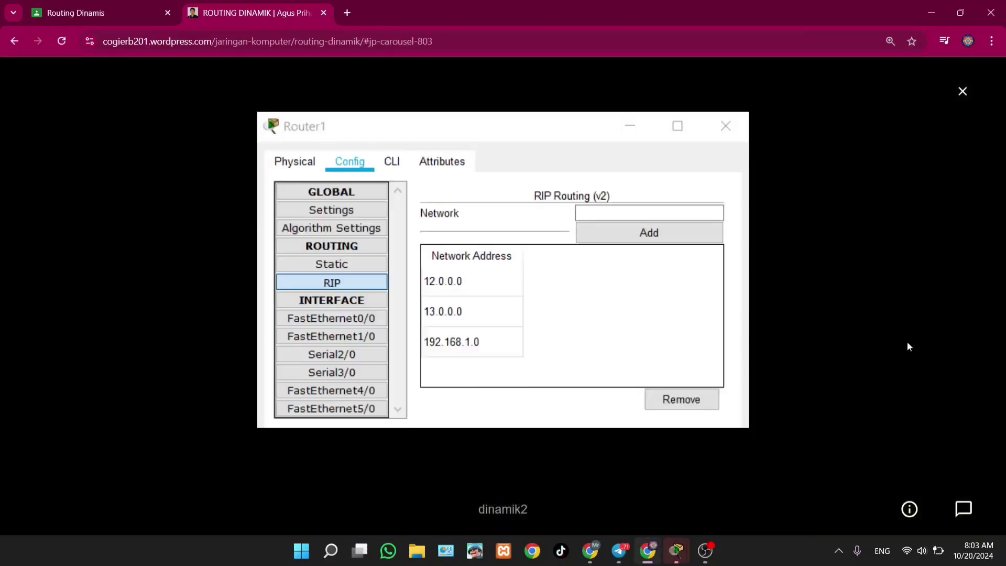
pyautogui.click(962, 91)
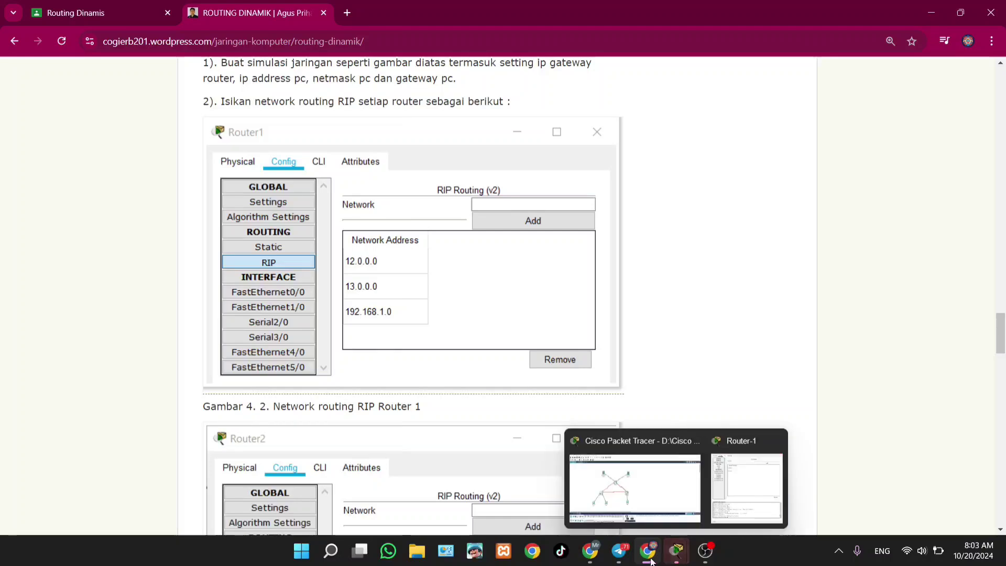
pyautogui.moveTo(649, 560)
pyautogui.click(676, 549)
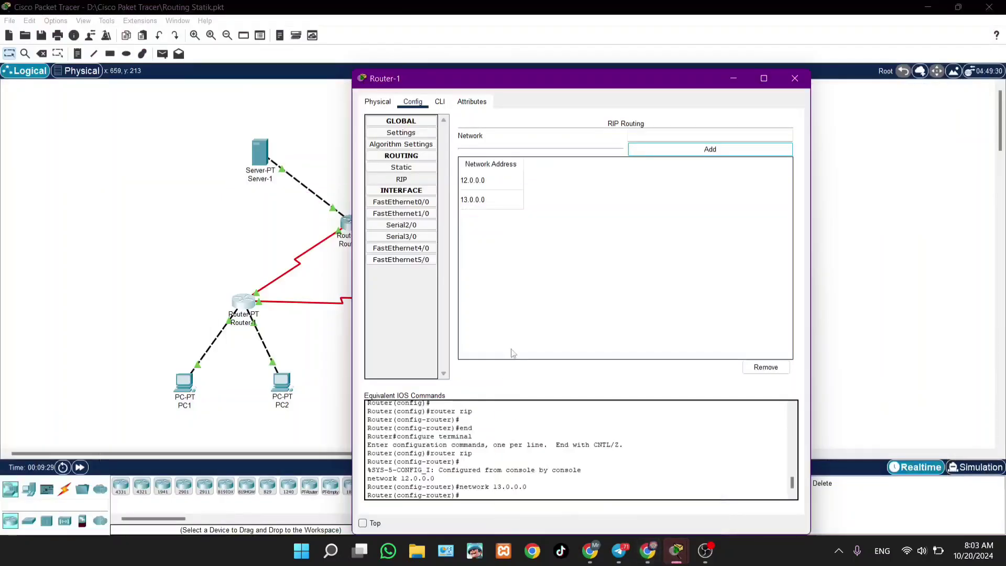
pyautogui.click(654, 136)
pyautogui.write('192')
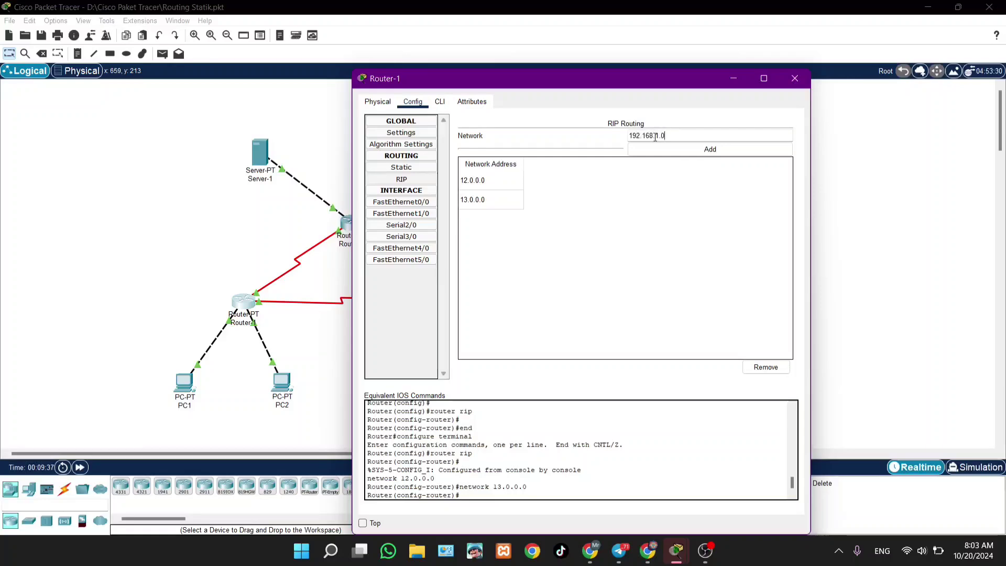
pyautogui.write('.168.1.0')
pyautogui.click(650, 149)
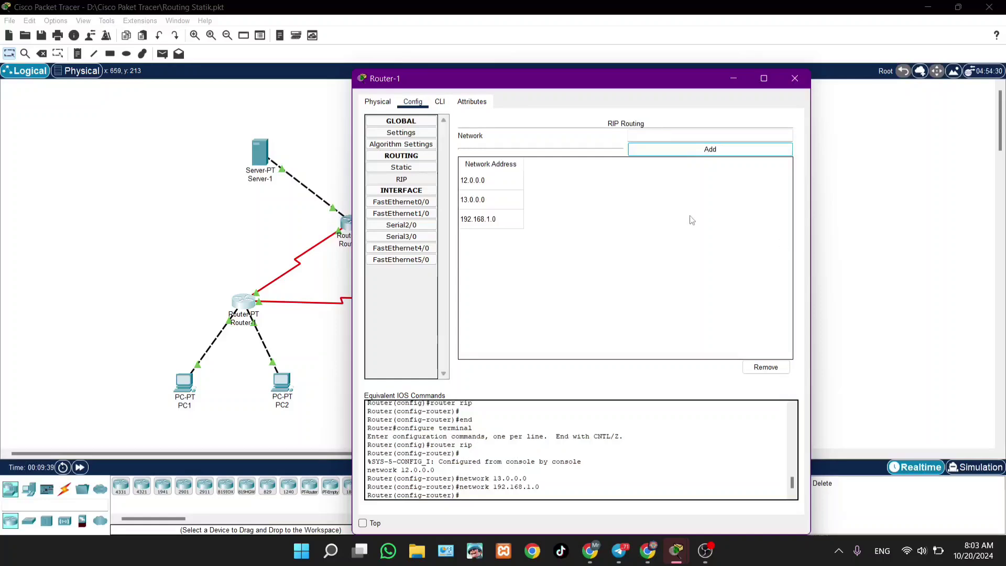
# - Minimize the Router-1 window and examine the Router2 RIP network list in the browser article
pyautogui.click(734, 78)
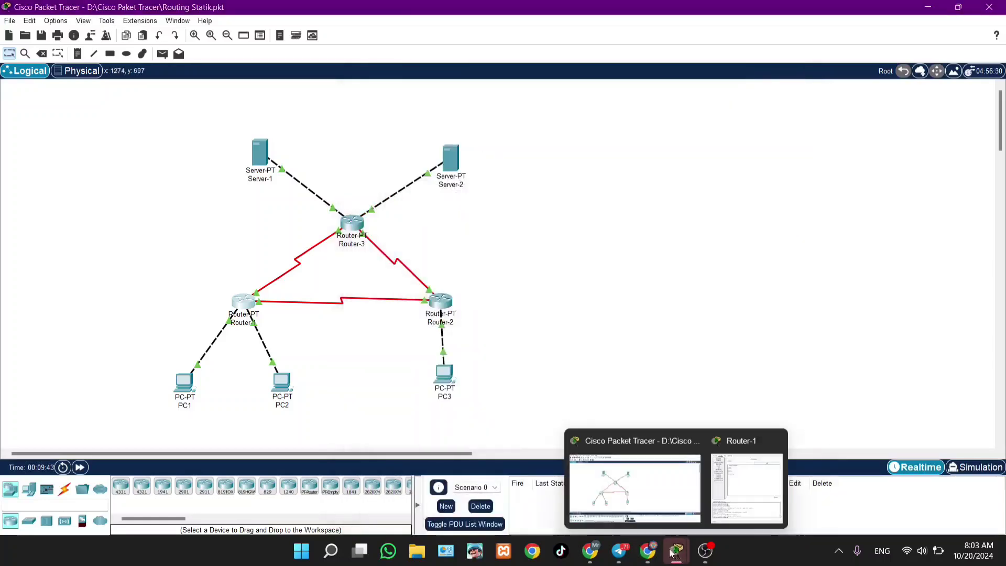
pyautogui.click(647, 551)
pyautogui.scroll(-6, 503, 414)
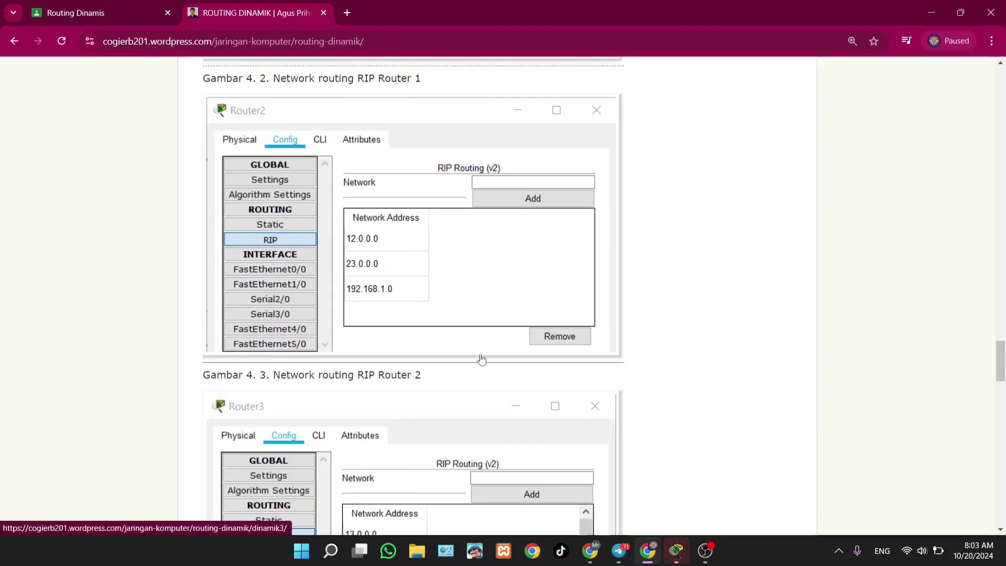
pyautogui.moveTo(675, 550)
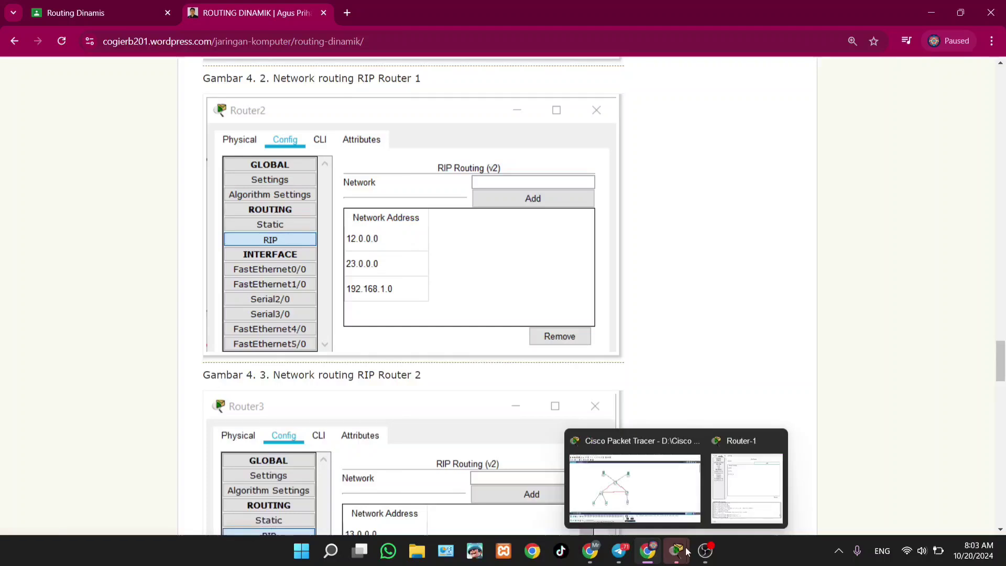
# - Switch to Cisco Packet Tracer and remove the static routes for 192.168.1.0/26, 33.33.33.0/24, 43.43.43.0/24 and 192.168.1.64/26 from Router-2
pyautogui.click(644, 479)
pyautogui.click(440, 301)
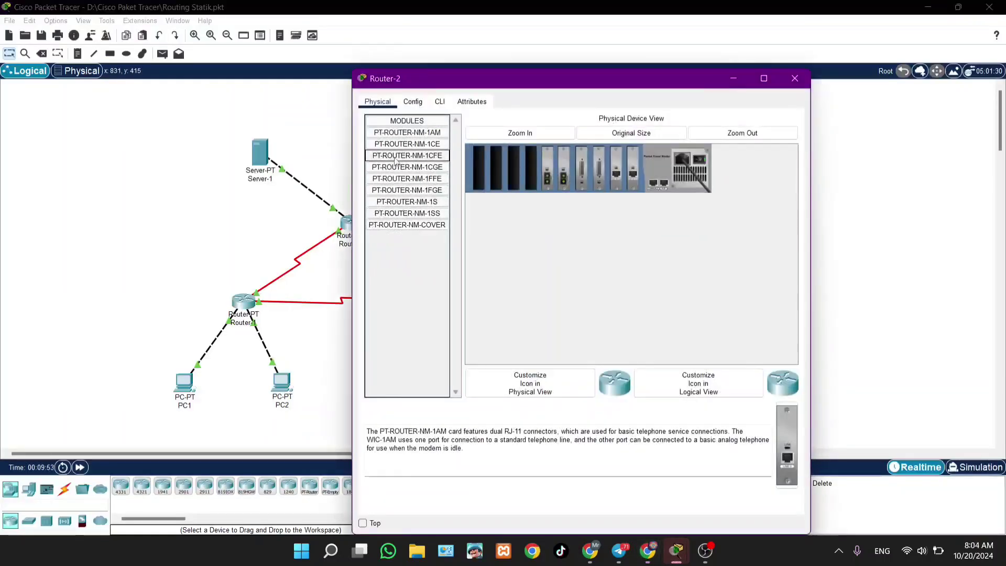
pyautogui.click(415, 108)
pyautogui.click(401, 167)
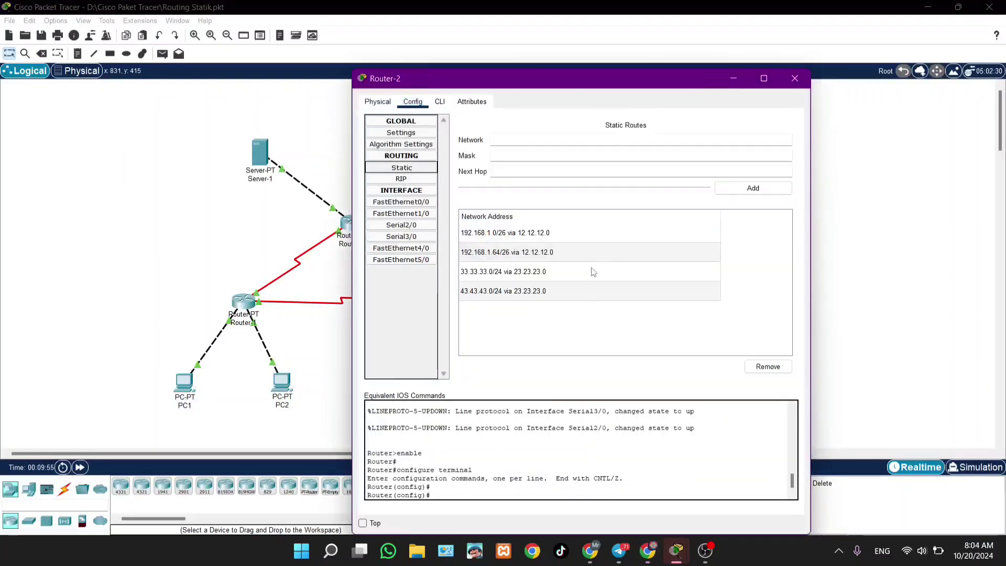
pyautogui.click(588, 232)
pyautogui.click(767, 366)
pyautogui.click(662, 252)
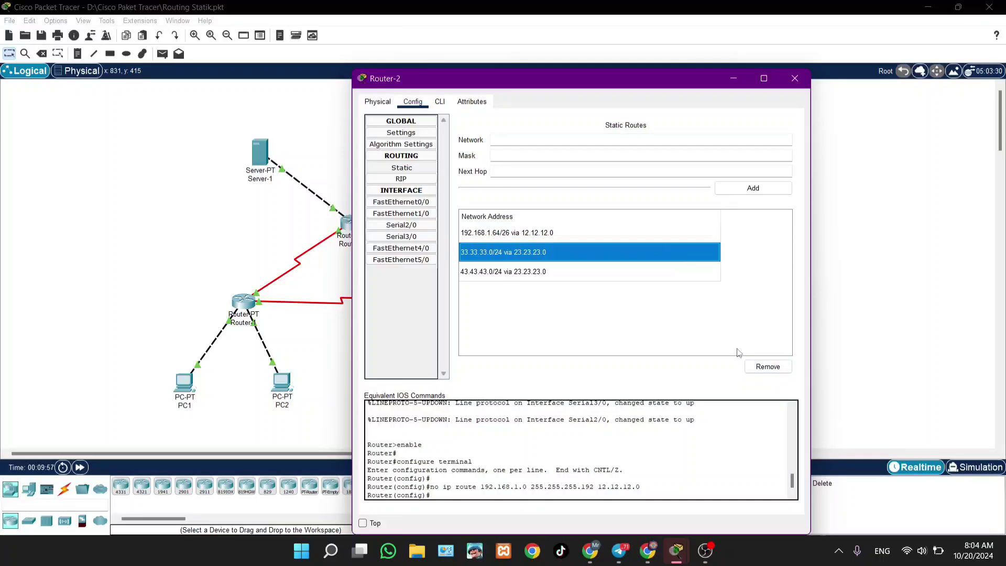
pyautogui.click(768, 366)
pyautogui.click(662, 255)
pyautogui.click(766, 366)
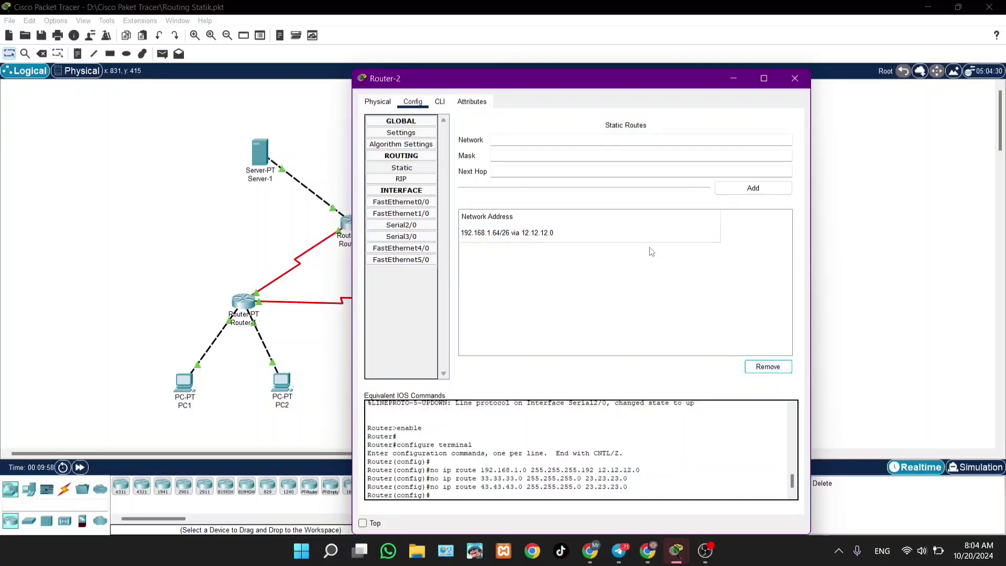
pyautogui.click(681, 233)
pyautogui.click(752, 367)
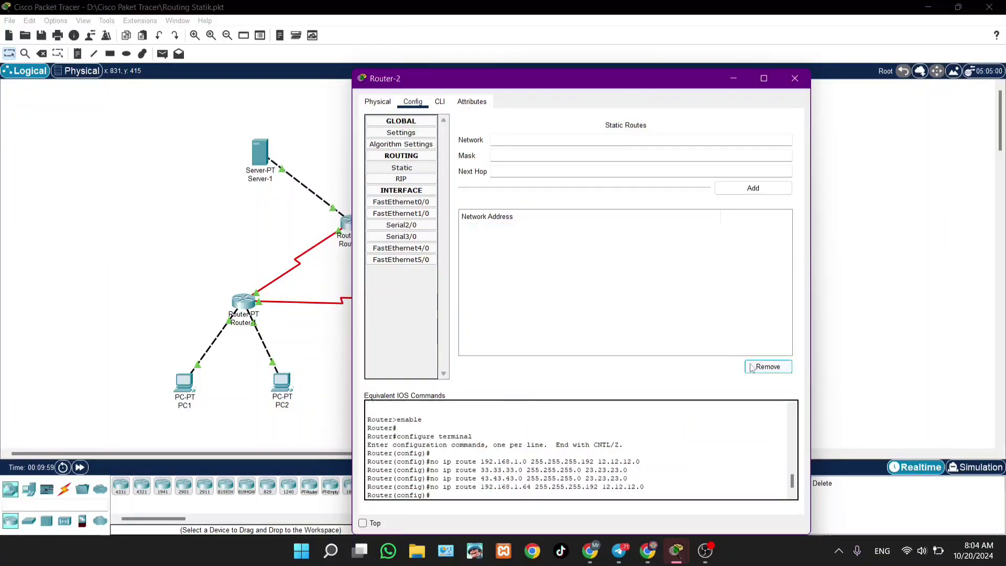
# - Add networks 12.0.0.0, 23.0.0.0 and 192.168.1.0 to Router-2's RIP routing
pyautogui.click(401, 178)
pyautogui.click(675, 137)
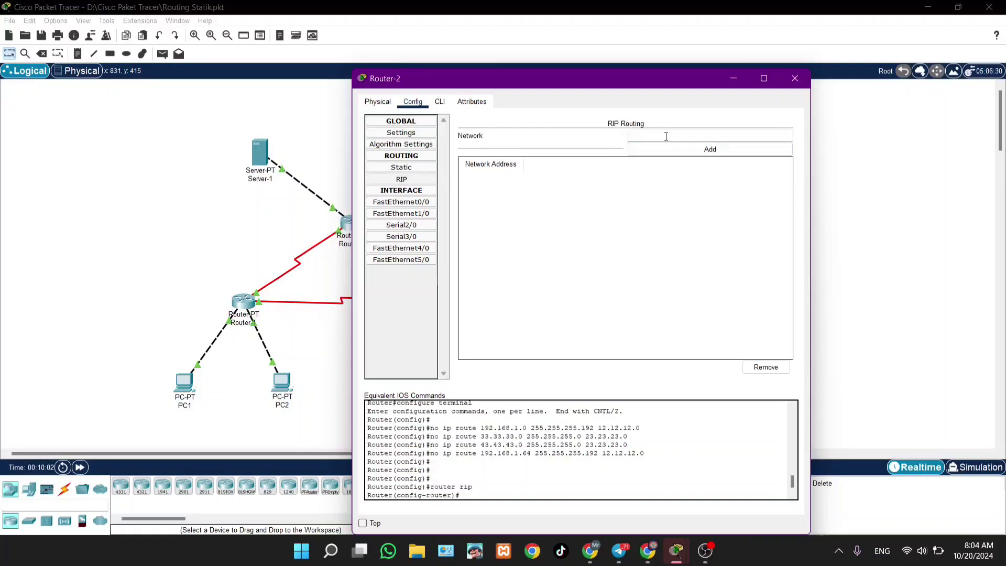
pyautogui.write('12.0.0.0')
pyautogui.click(666, 149)
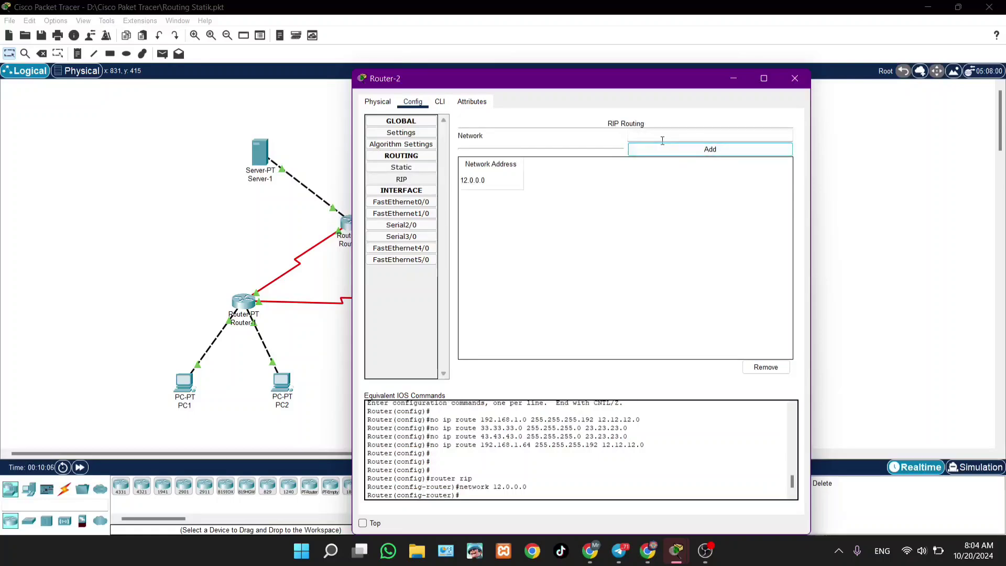
pyautogui.click(662, 140)
pyautogui.write('23.0')
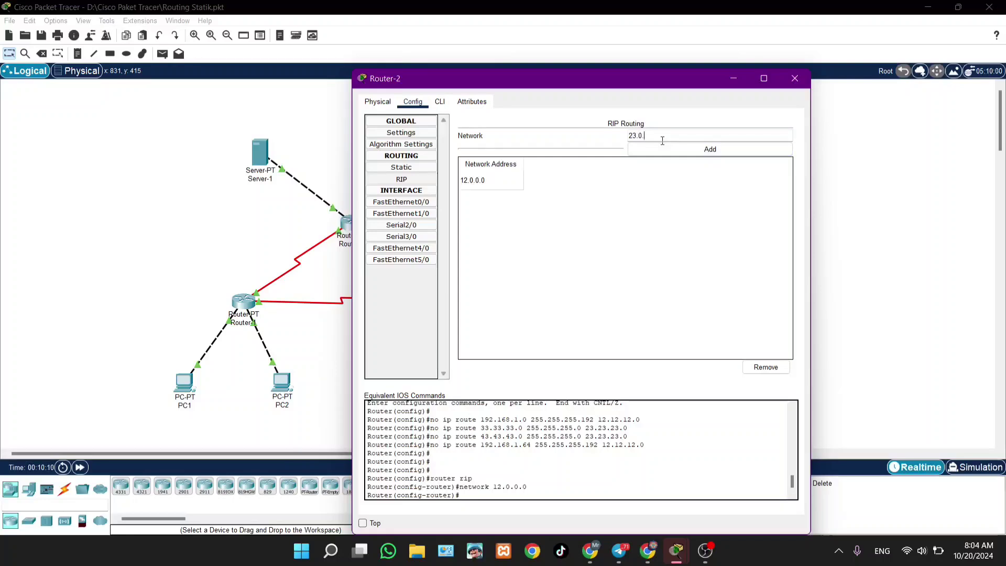
pyautogui.write('.0.0')
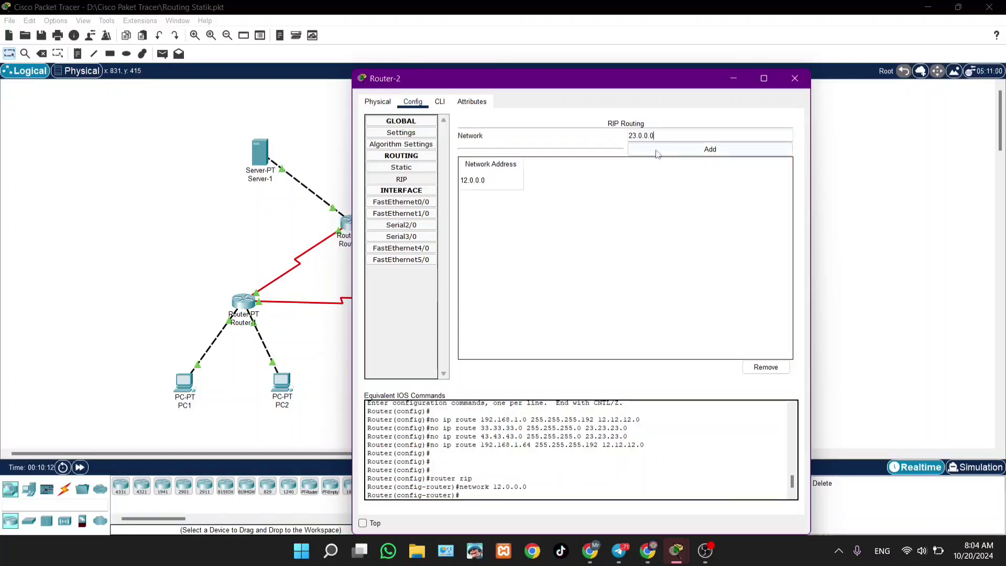
pyautogui.click(657, 152)
pyautogui.click(662, 135)
pyautogui.write('1')
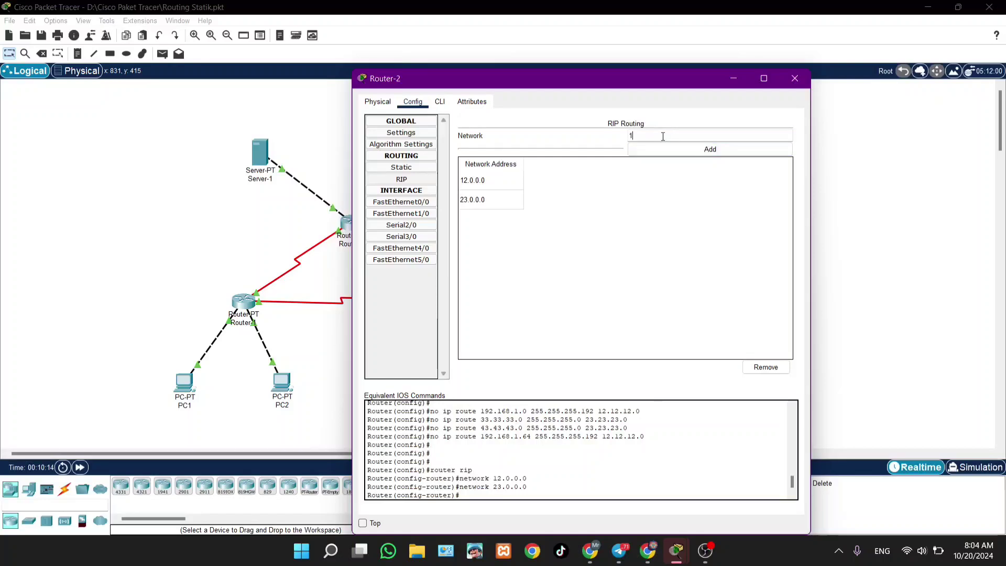
pyautogui.write('92.168.1.0')
pyautogui.click(675, 147)
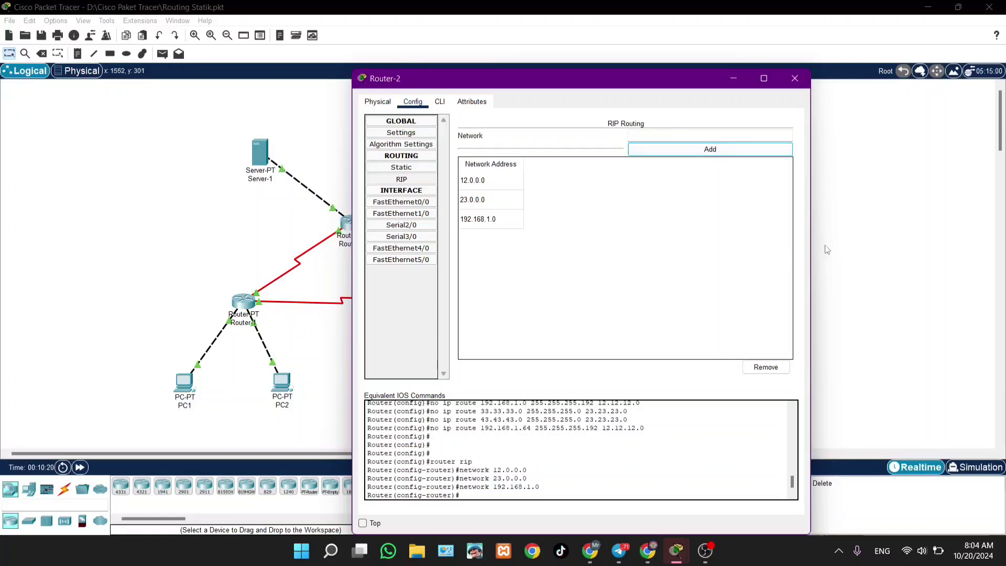
# - Switch to the browser article and examine the Router3 RIP network list and the instructions that follow it
pyautogui.moveTo(653, 563)
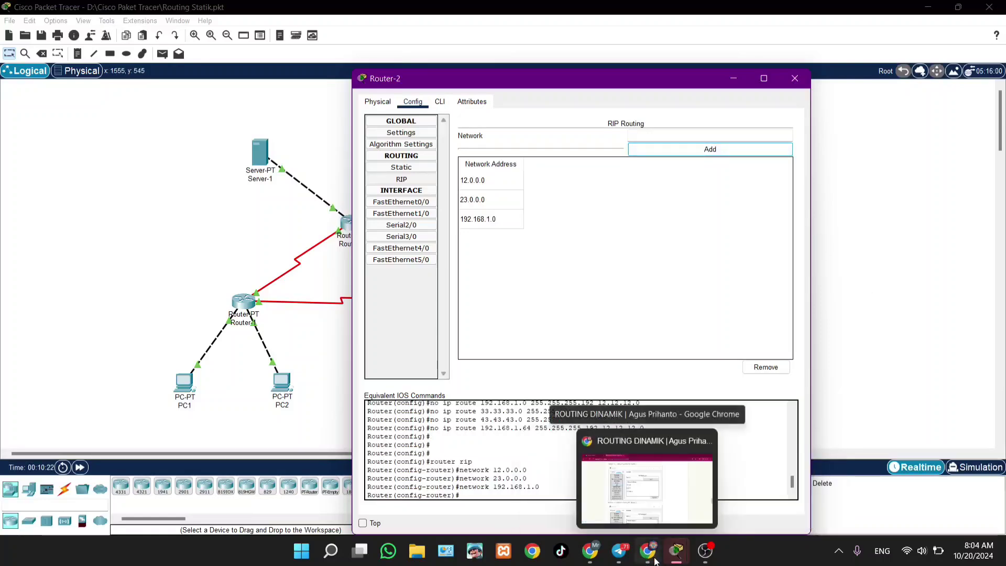
pyautogui.click(674, 517)
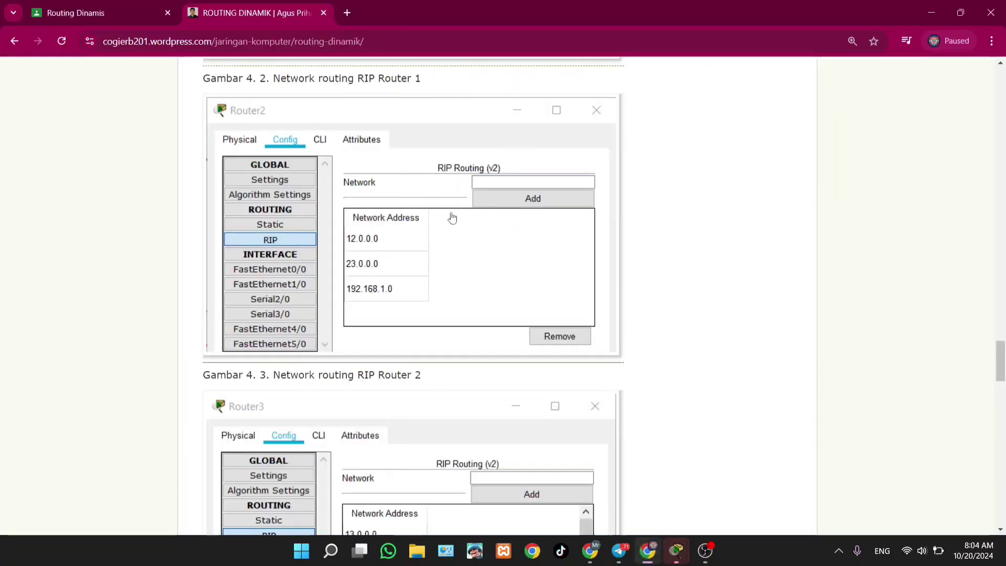
pyautogui.scroll(-1, 410, 264)
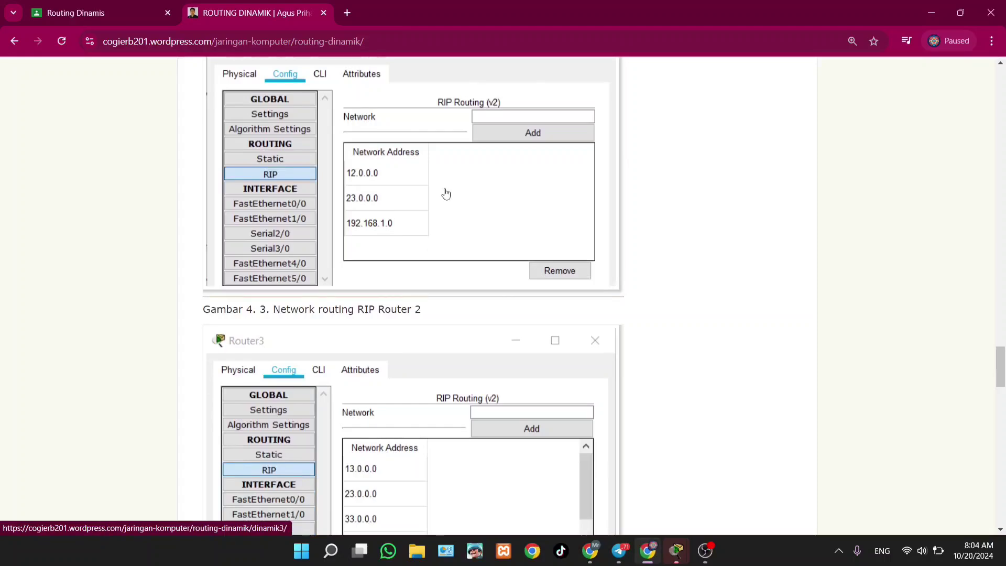
pyautogui.scroll(-2, 446, 194)
pyautogui.scroll(-2, 459, 206)
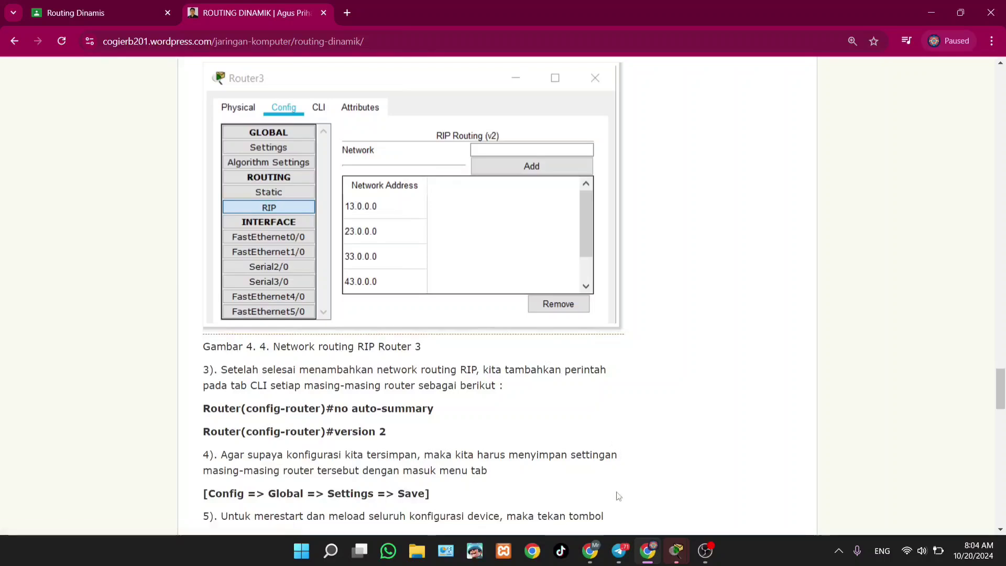
# - Switch to Cisco Packet Tracer and remove the static routes for 192.168.1.64/26, 192.168.1.0/26 and 192.168.1.128/25 from Router-3
pyautogui.click(654, 553)
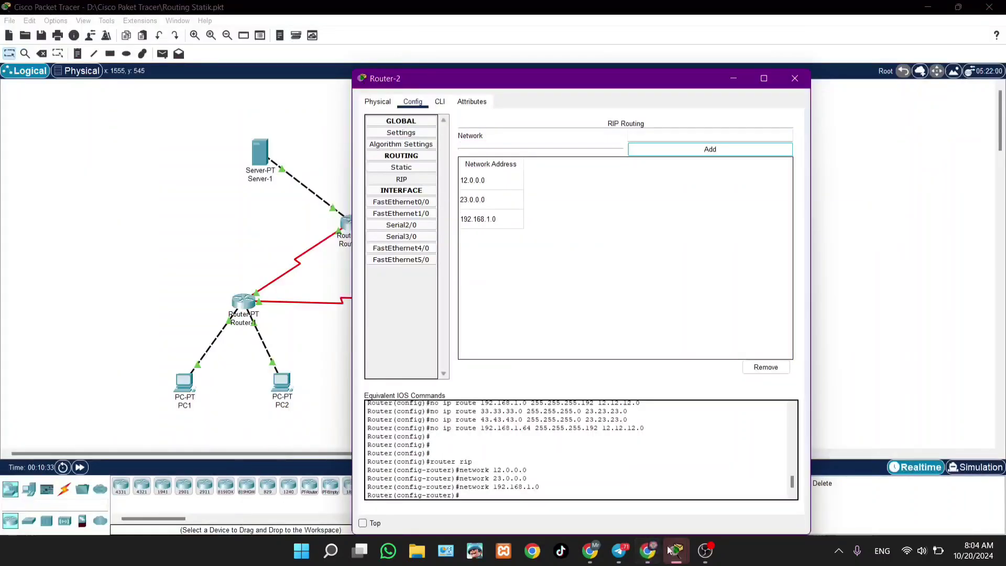
pyautogui.click(274, 254)
pyautogui.click(350, 225)
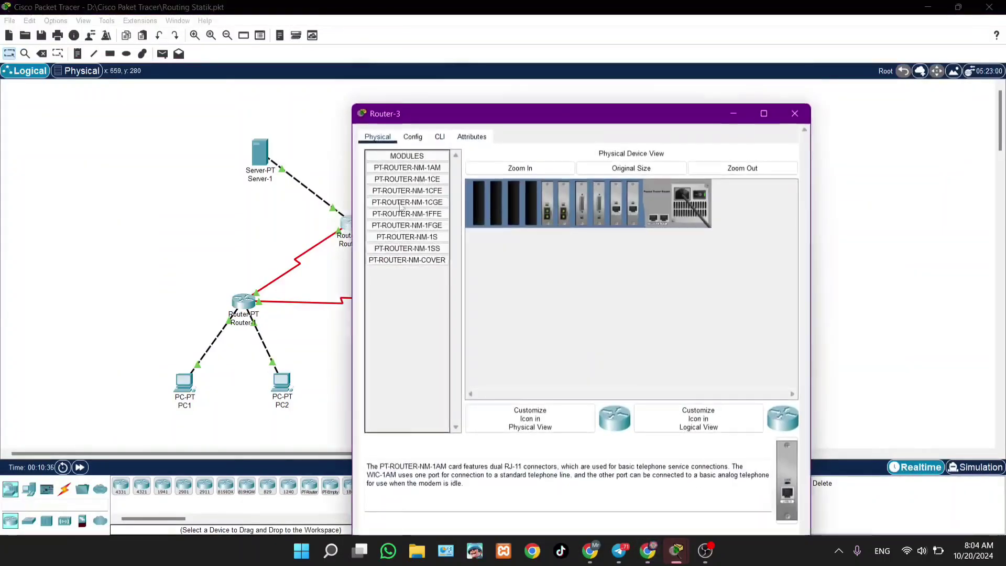
pyautogui.click(412, 102)
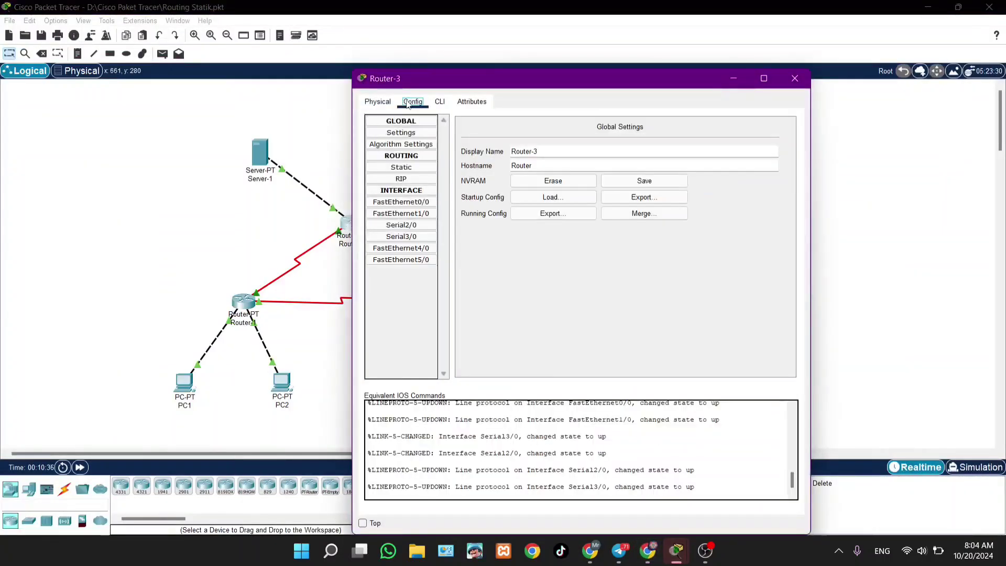
pyautogui.click(401, 167)
pyautogui.click(667, 252)
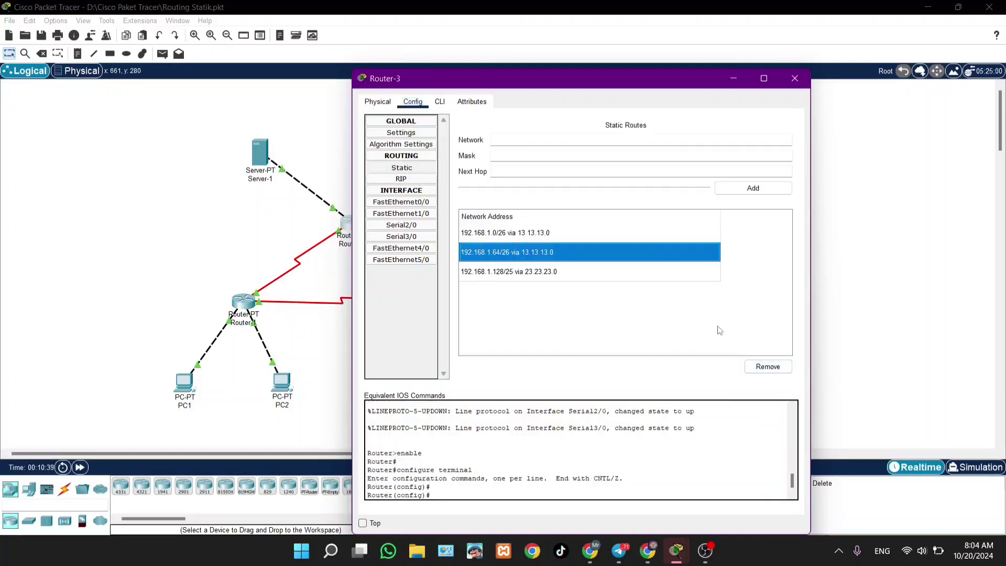
pyautogui.click(767, 366)
pyautogui.click(635, 236)
pyautogui.click(767, 366)
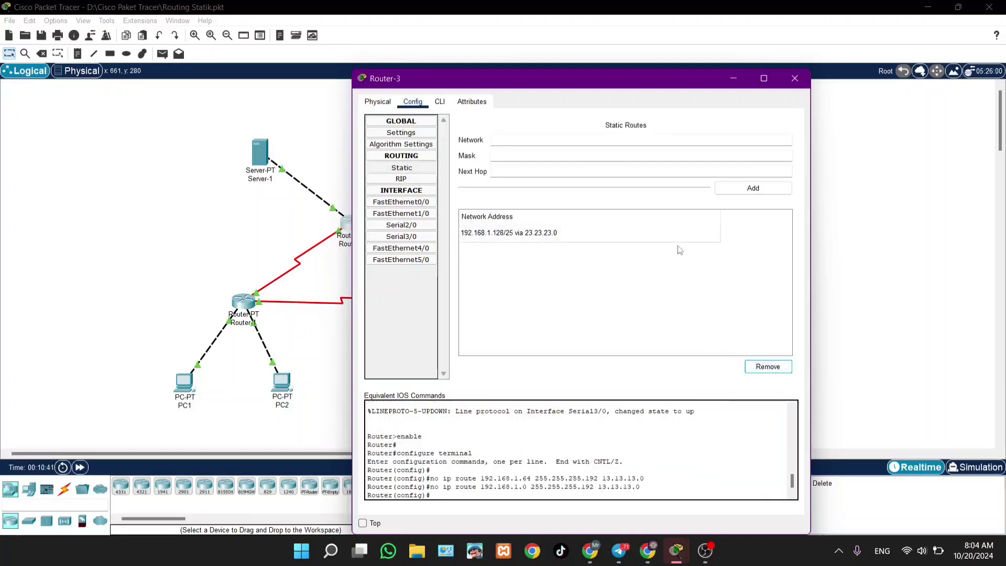
pyautogui.click(678, 234)
pyautogui.click(770, 367)
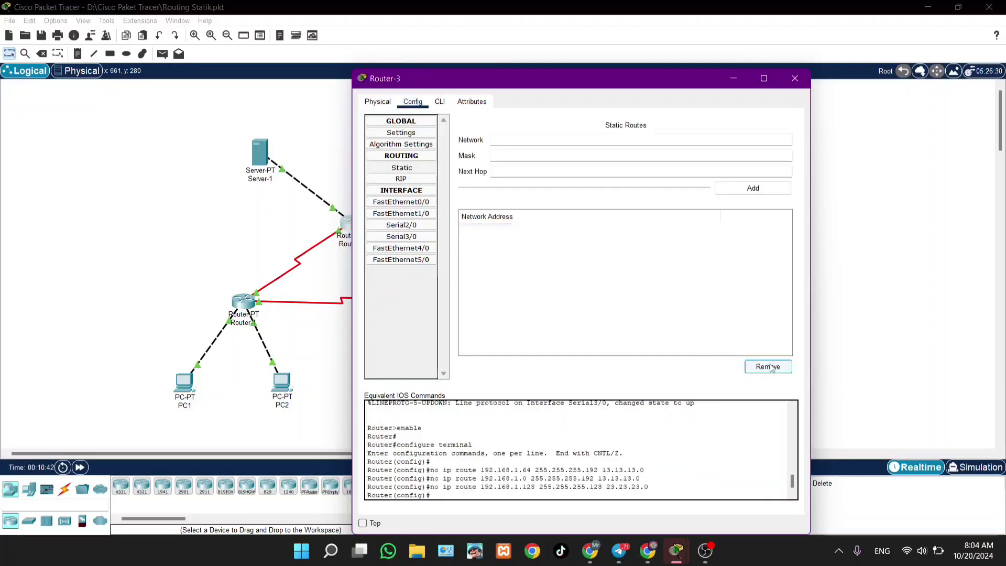
# - Add network 13.0.0.0 to Router-3's RIP routing
pyautogui.click(401, 178)
pyautogui.click(698, 133)
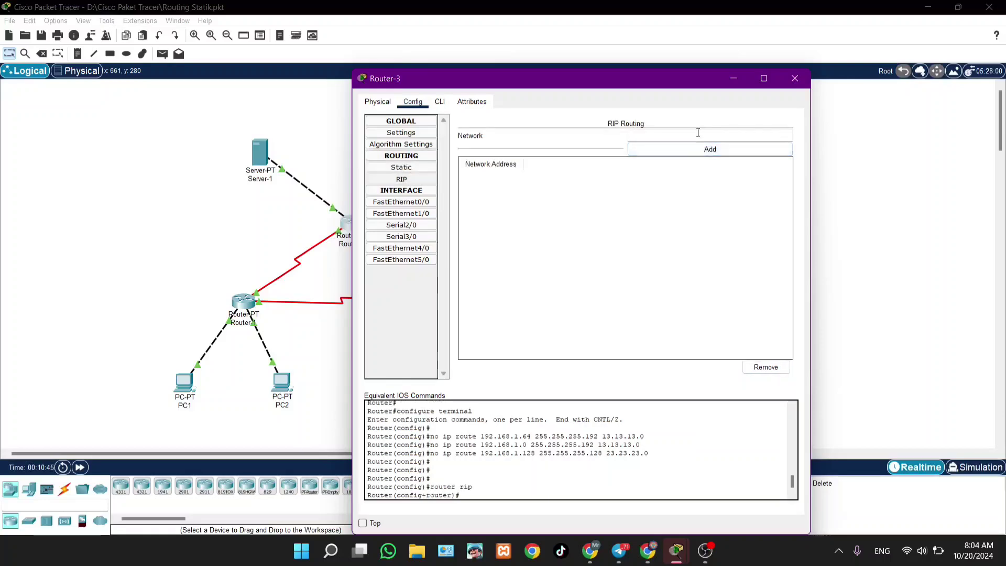
pyautogui.write('13')
pyautogui.write('0')
pyautogui.write('c')
pyautogui.press('BackSpace')
pyautogui.write('13.0.0.0')
pyautogui.click(686, 149)
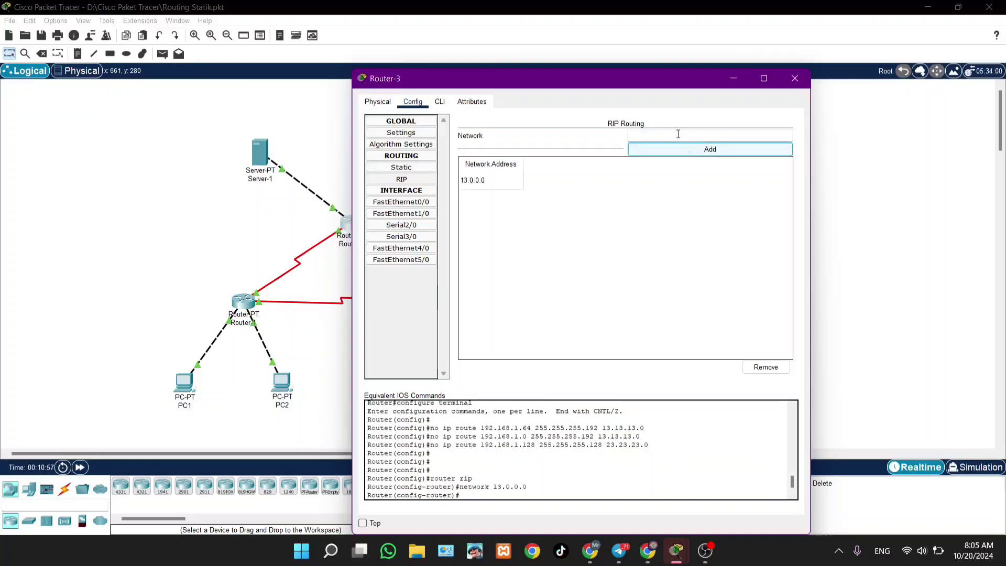
# - Add networks 23.0.0.0, 33.0.0.0 and 43.0.0.0 to Router-3's RIP routing, and minimize the router's window
pyautogui.write('23.0')
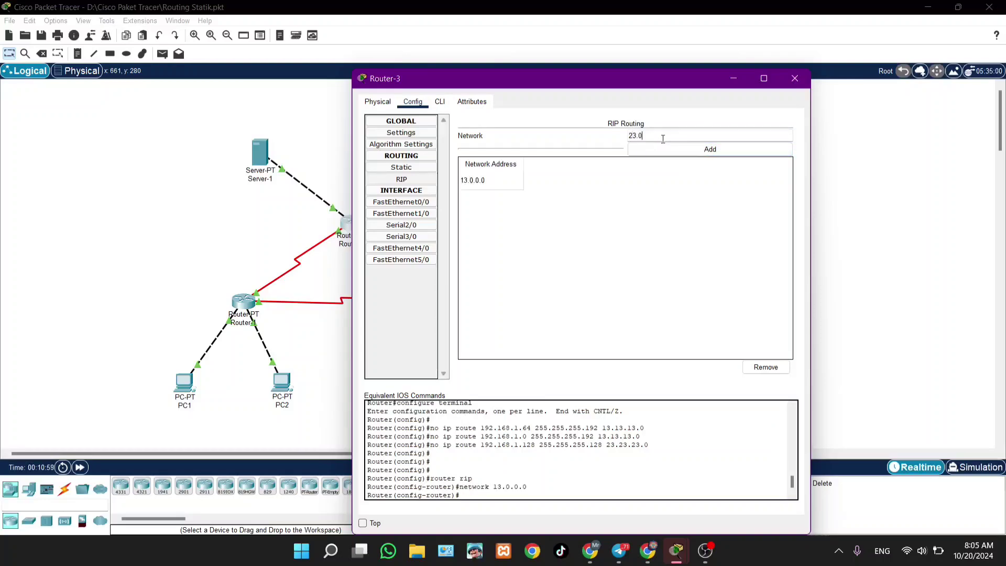
pyautogui.write('.0.0')
pyautogui.click(662, 148)
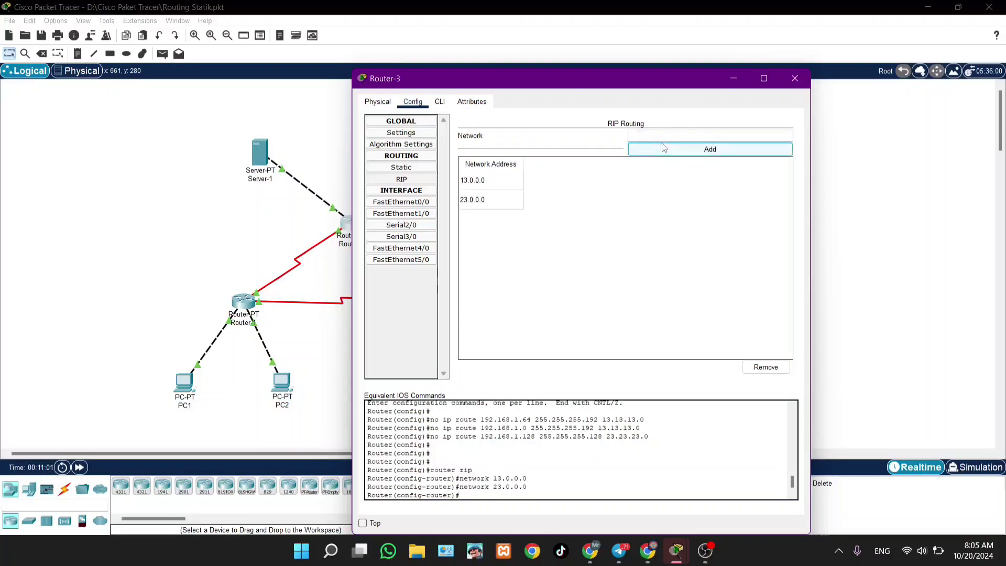
pyautogui.write('33.0')
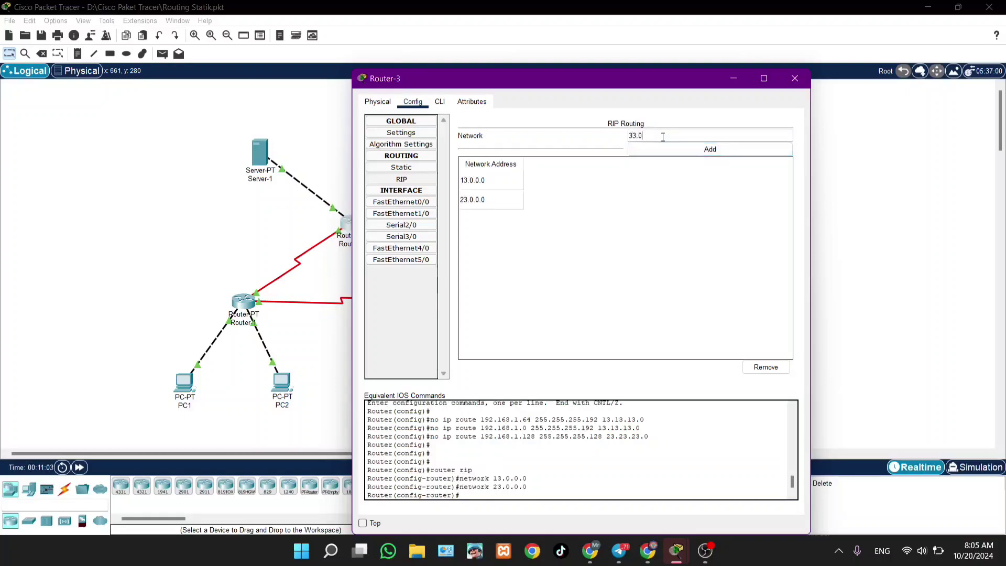
pyautogui.write('.0.0')
pyautogui.click(663, 148)
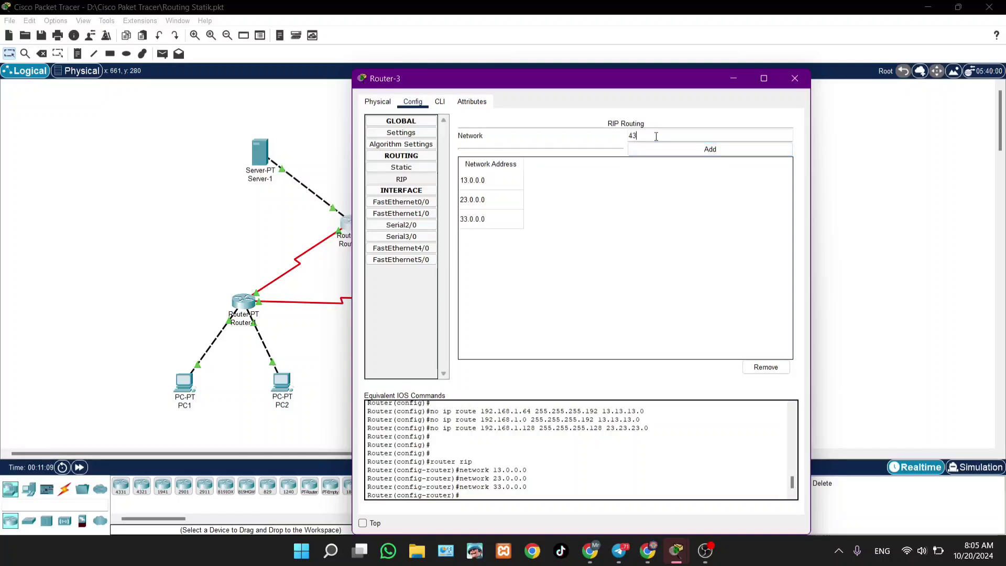
pyautogui.click(656, 137)
pyautogui.write('43.0.0.0')
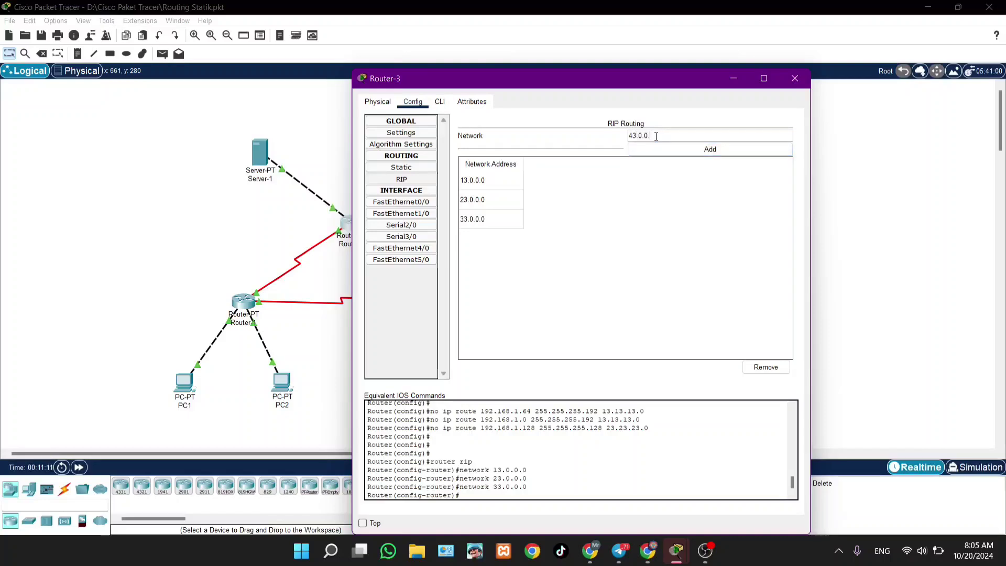
pyautogui.click(672, 150)
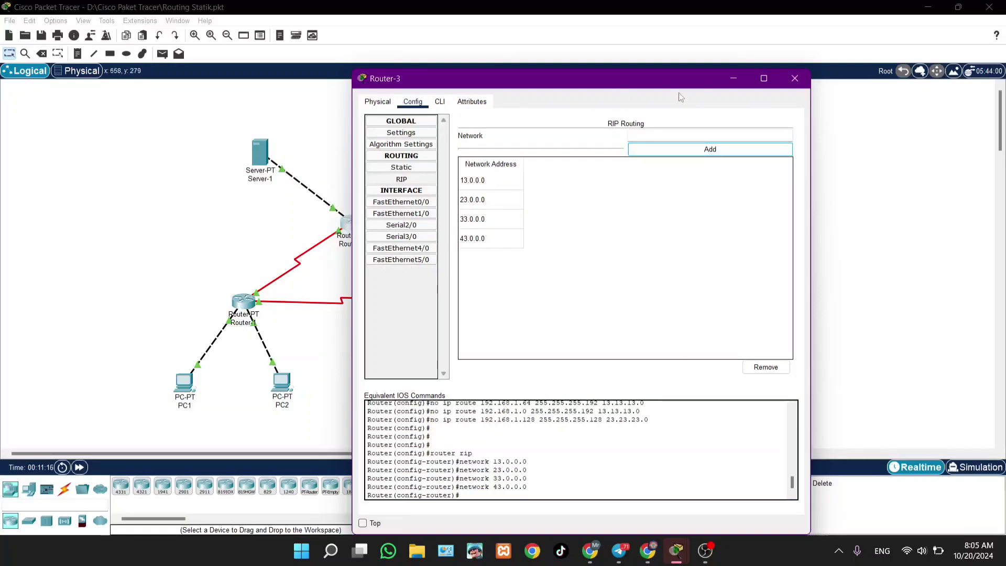
pyautogui.click(733, 81)
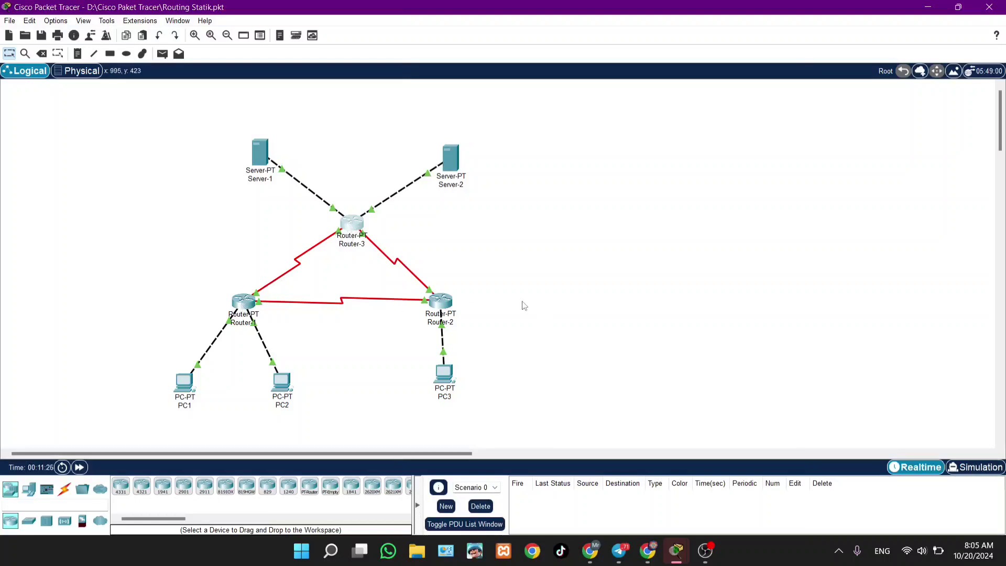
# - Check the article's CLI instructions in the browser, return to Cisco Packet Tracer and enter no auto-summary and version 2 in Router-1's RIP configuration
pyautogui.click(648, 549)
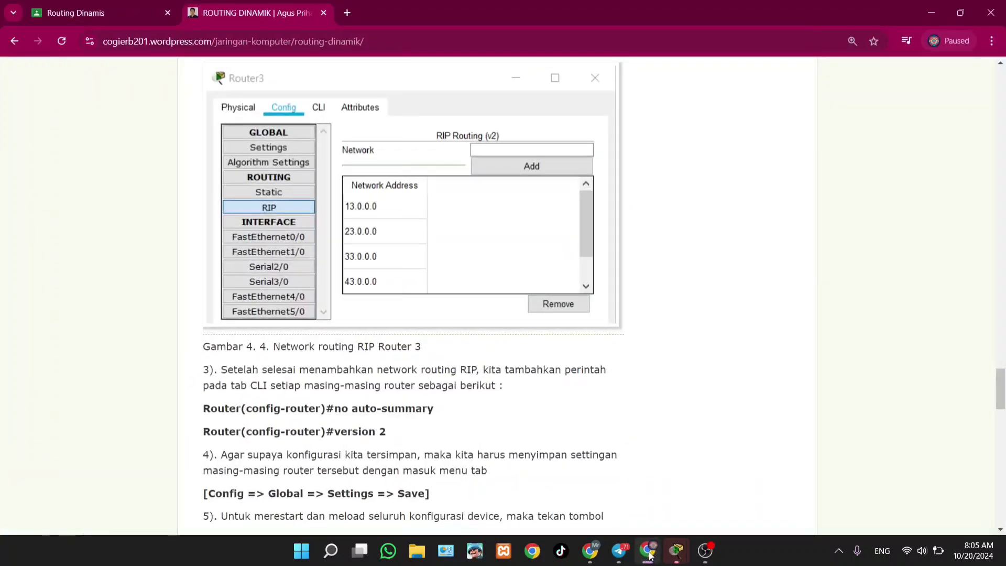
pyautogui.scroll(-1, 498, 239)
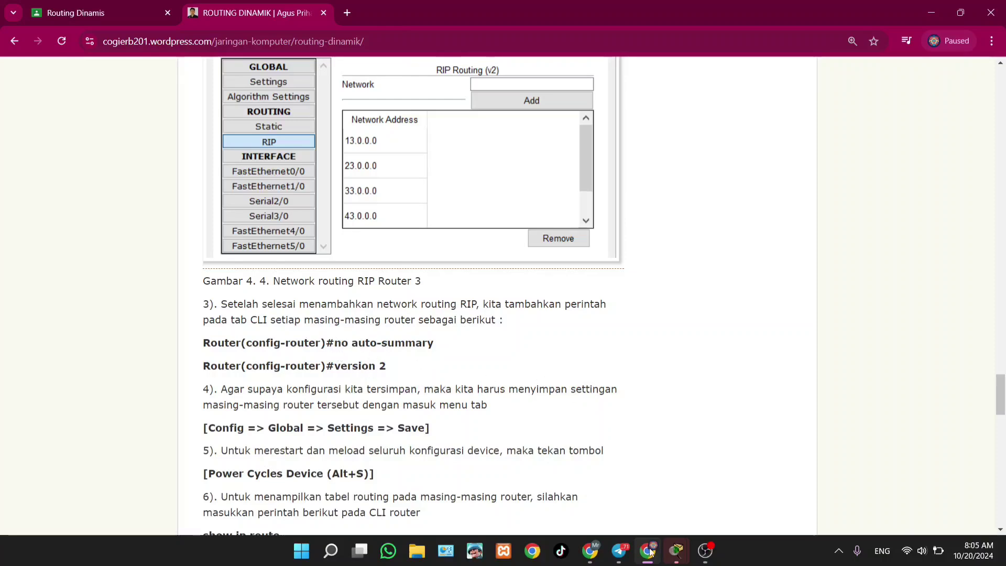
pyautogui.click(553, 485)
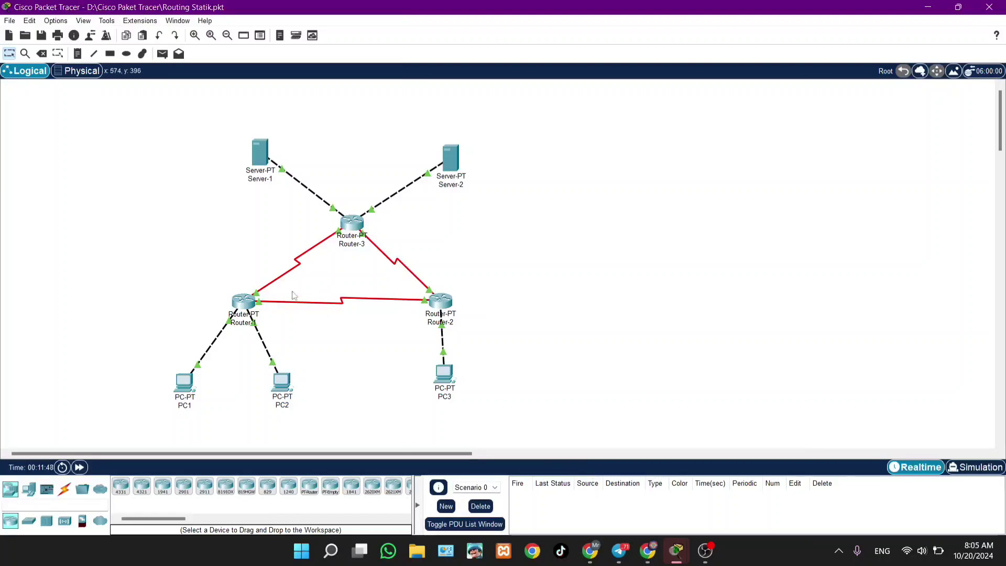
pyautogui.click(247, 297)
pyautogui.click(439, 101)
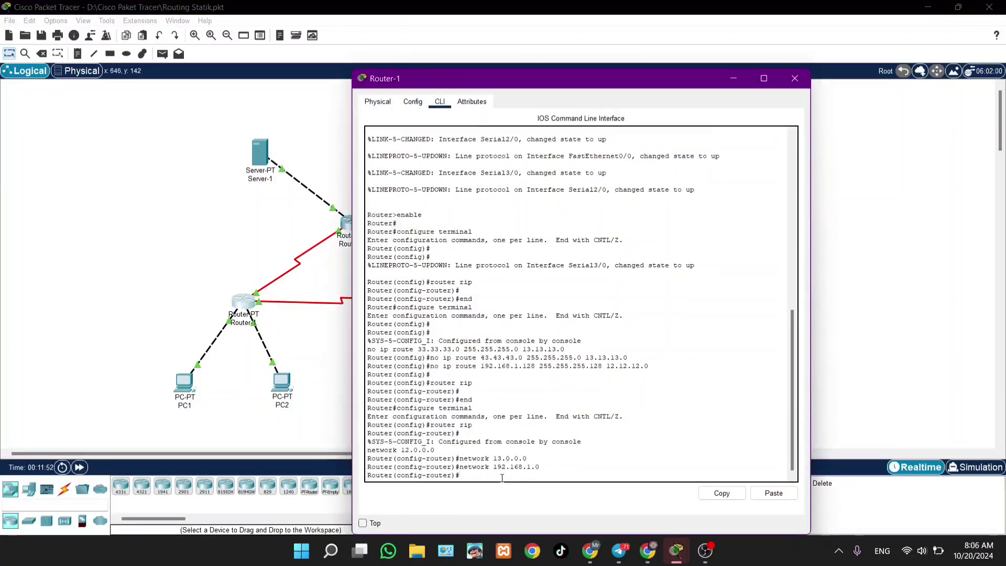
pyautogui.write('no auto-summary')
pyautogui.press('Return')
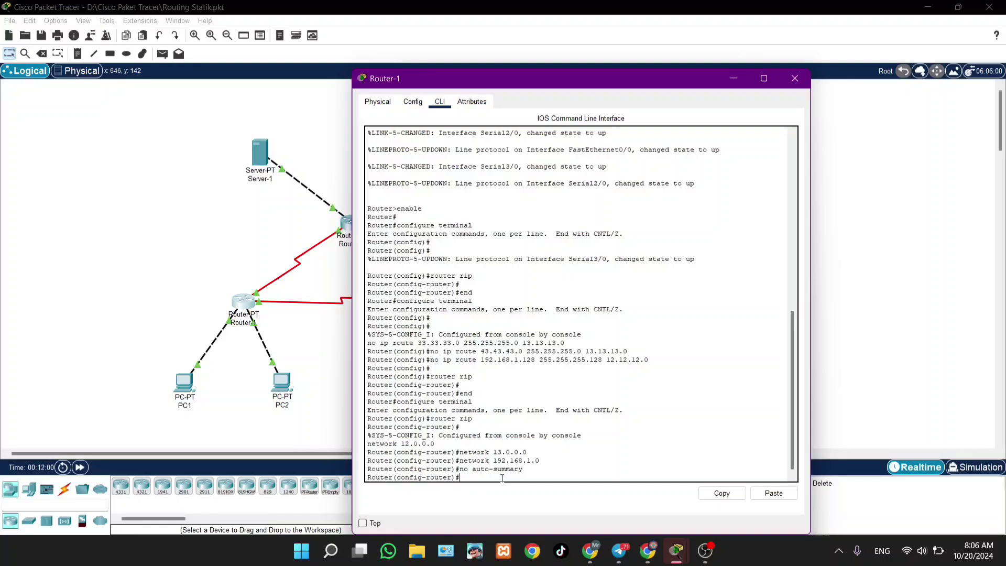
pyautogui.write('version 2')
pyautogui.press('Return')
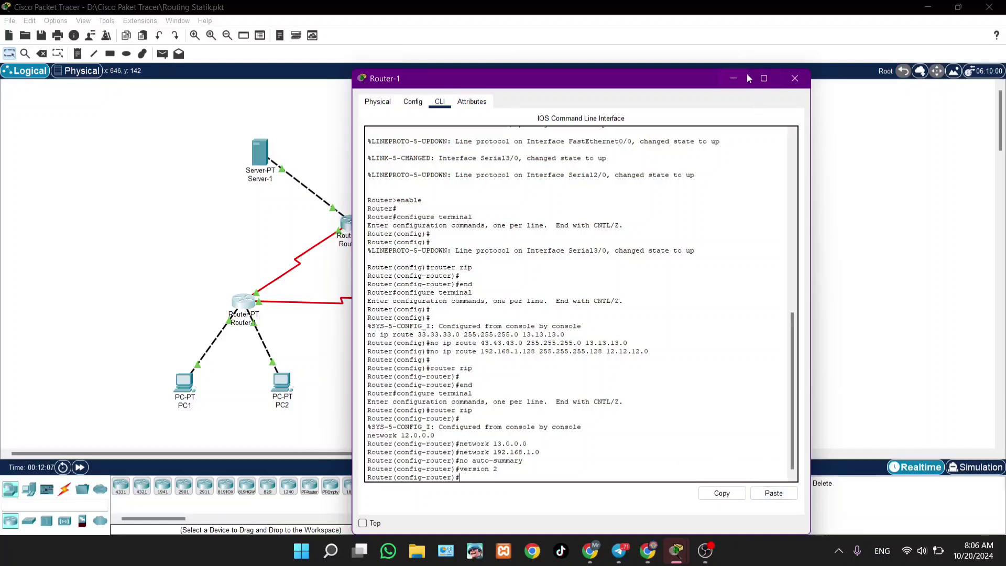
pyautogui.click(794, 78)
# - Enter the commands no auto-summary and version 2 in Router-2's RIP configuration on the command line
pyautogui.click(452, 323)
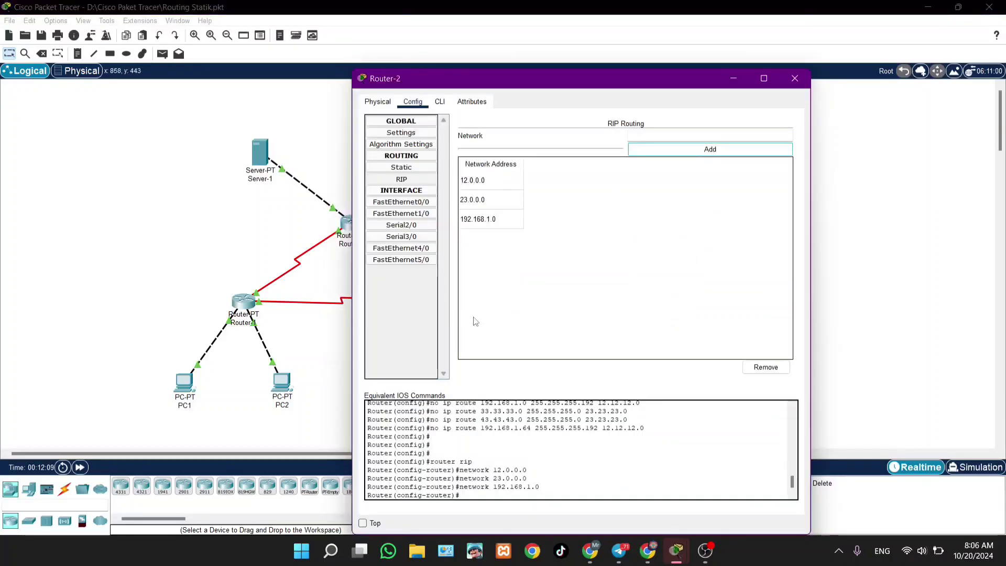
pyautogui.click(488, 495)
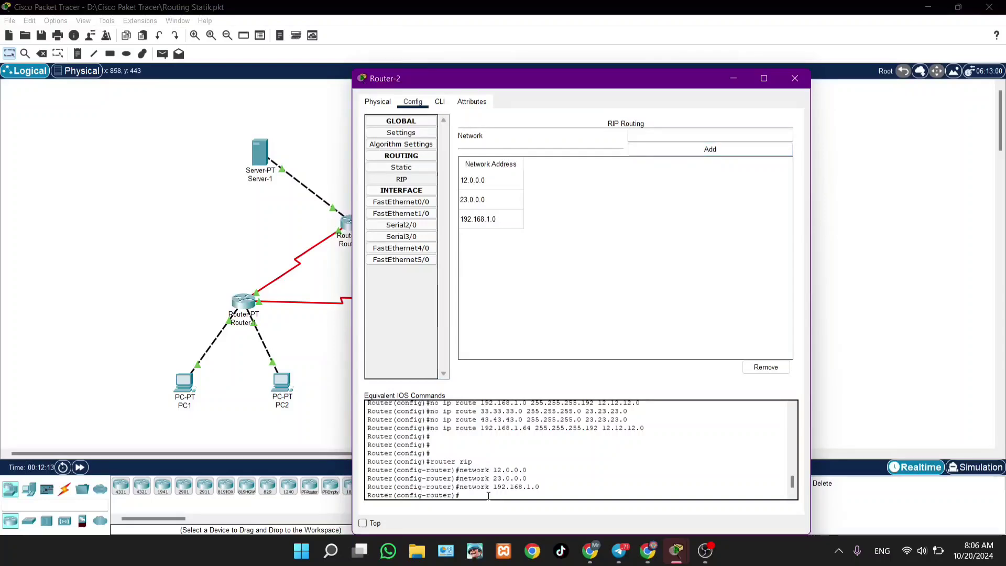
pyautogui.click(439, 101)
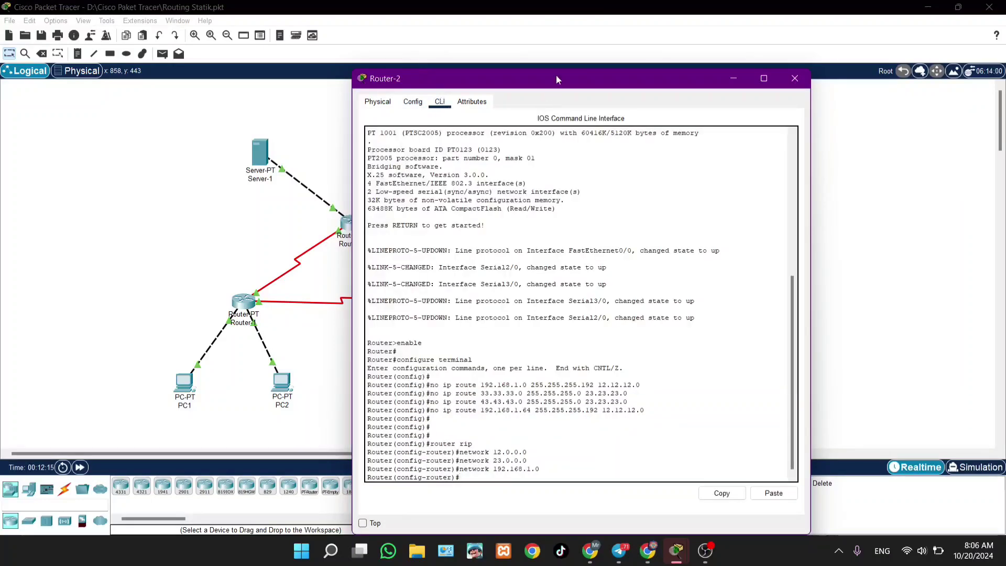
pyautogui.moveTo(555, 78); pyautogui.dragTo(556, 40)
pyautogui.write('no')
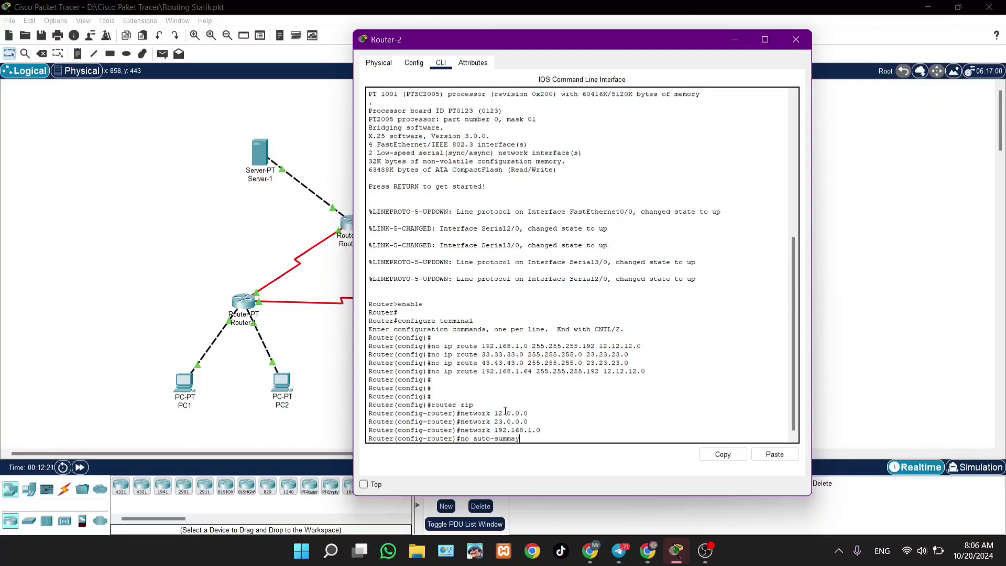
pyautogui.write(' auto-summay')
pyautogui.press('BackSpace')
pyautogui.press('Return')
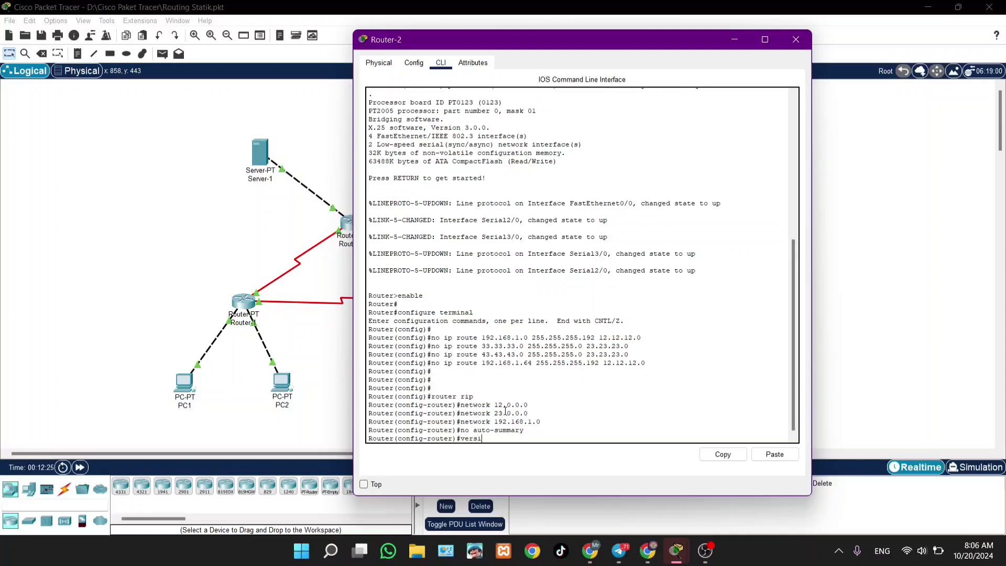
pyautogui.write('version 2')
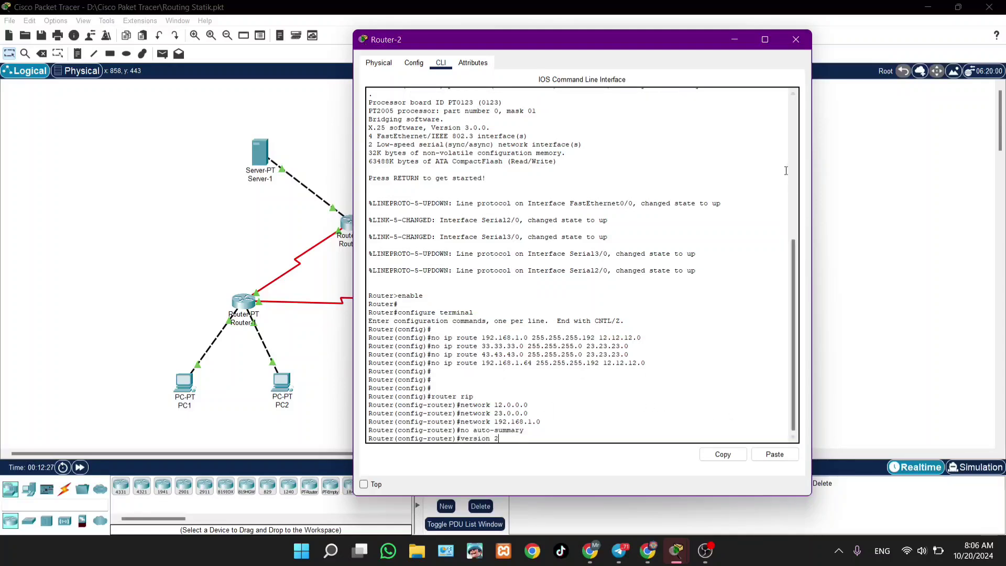
pyautogui.press('Return')
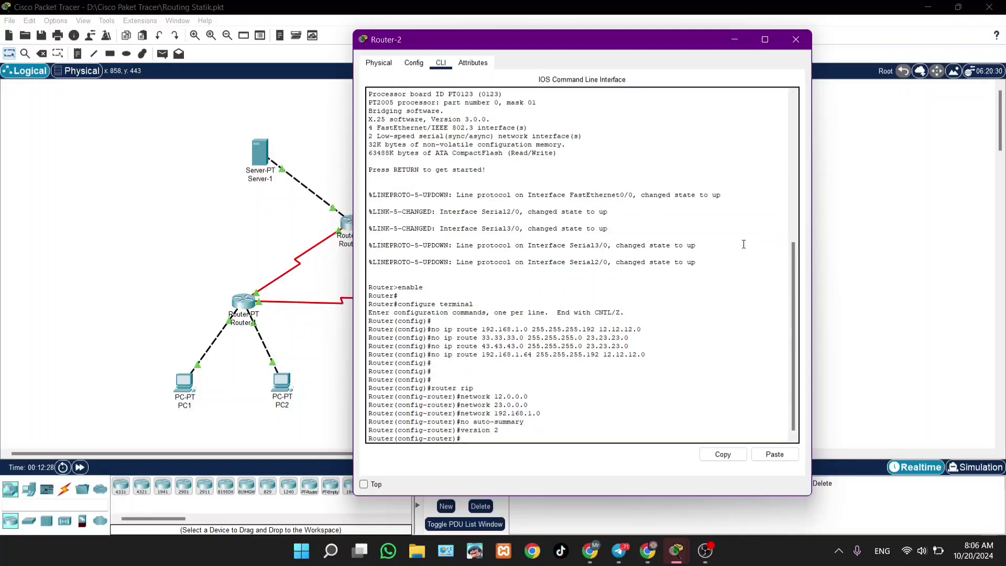
pyautogui.click(735, 39)
# - Recheck the article in the browser, return to Cisco Packet Tracer and enter no auto-summary and version 2 in Router-3's RIP configuration
pyautogui.click(647, 549)
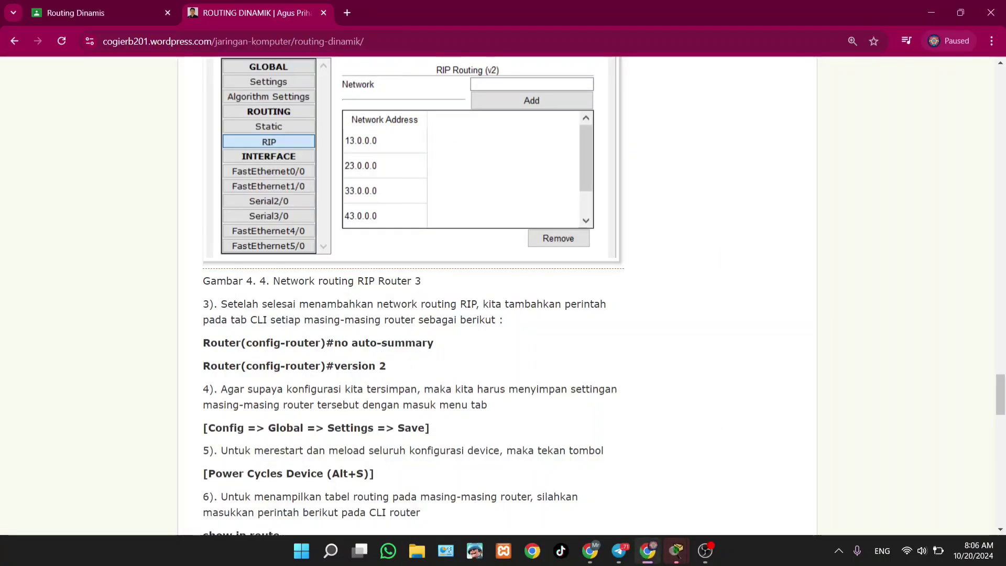
pyautogui.moveTo(676, 553)
pyautogui.click(553, 492)
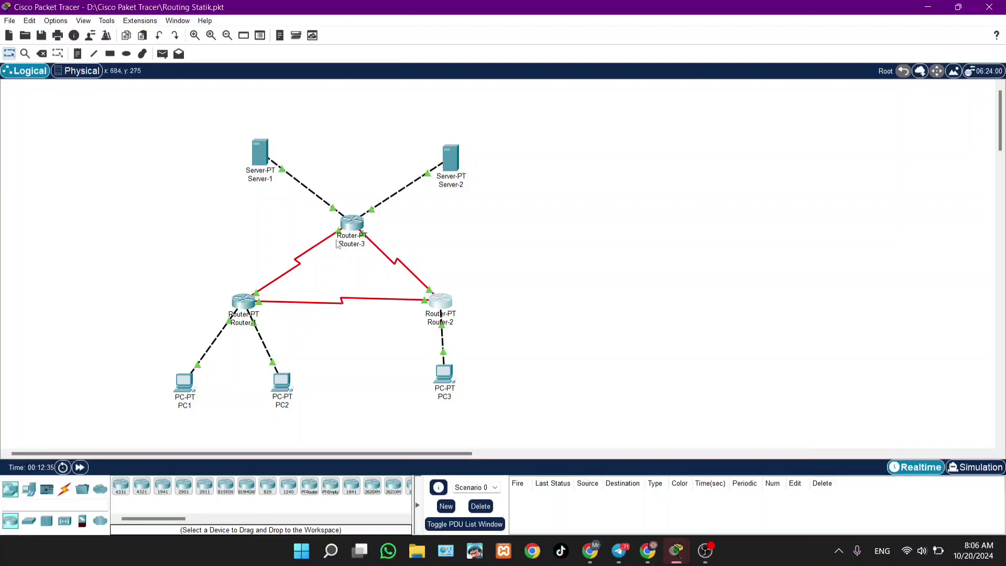
pyautogui.click(361, 223)
pyautogui.click(439, 101)
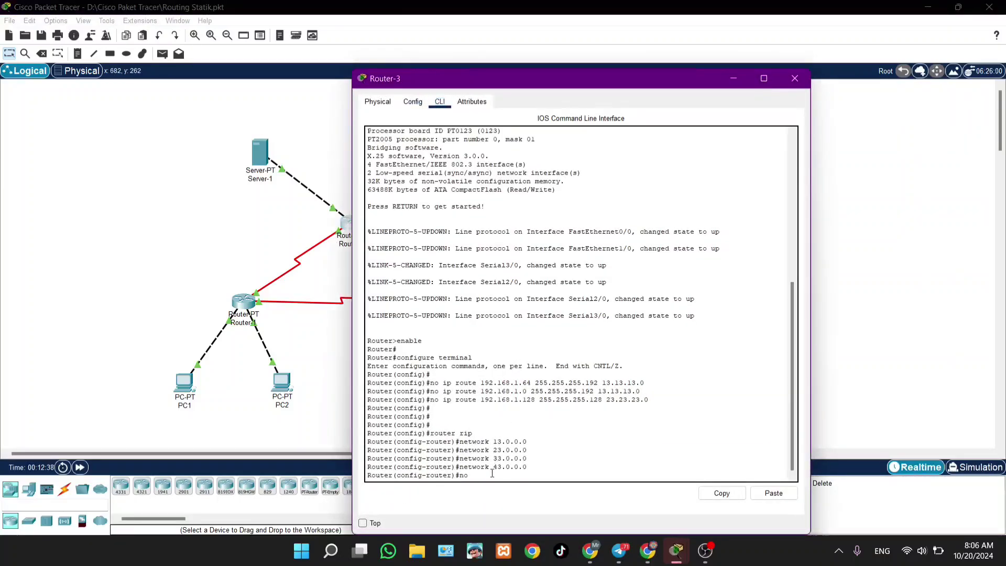
pyautogui.write('auto-summary')
pyautogui.press('Return')
pyautogui.write('ver')
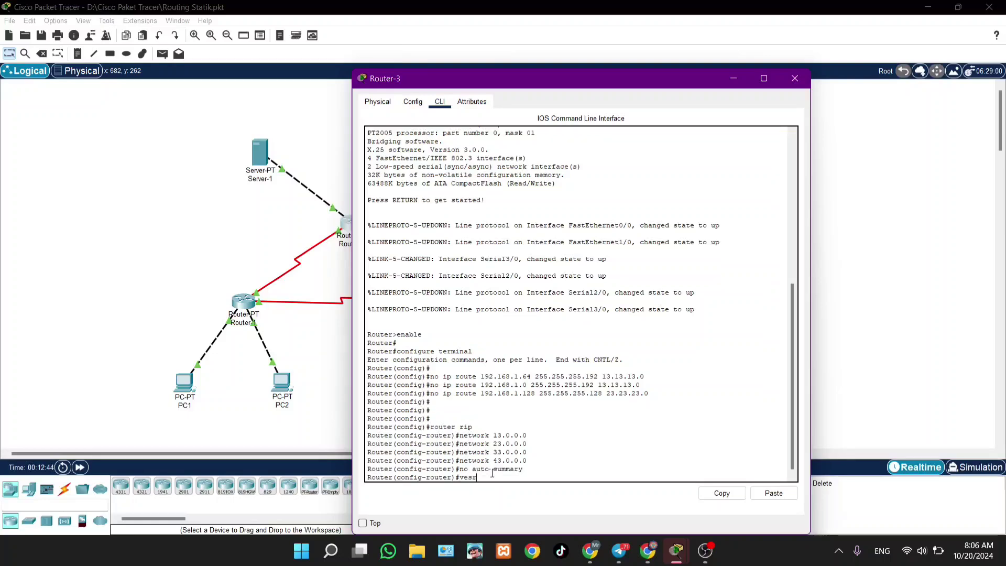
pyautogui.write('sion 2')
pyautogui.press('Return')
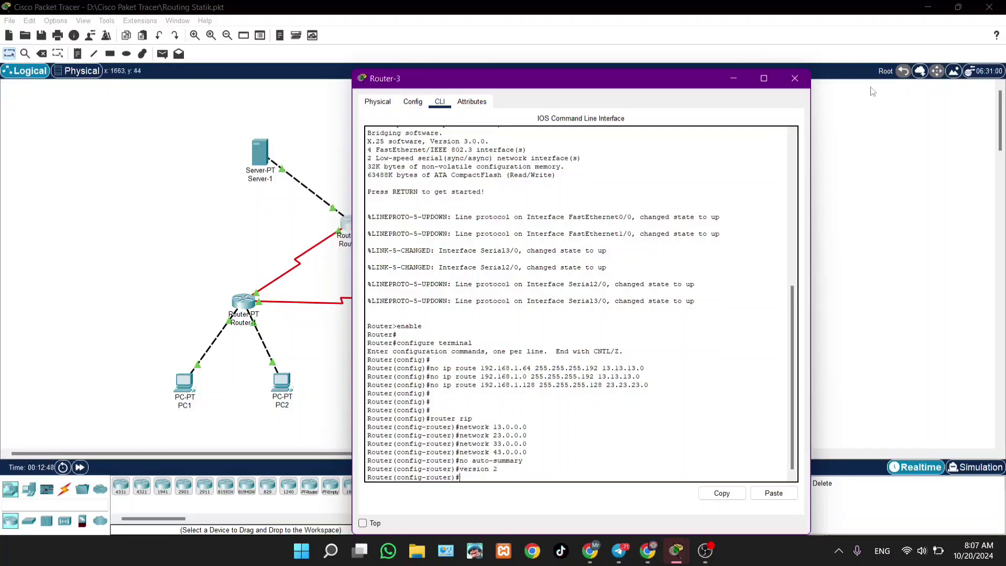
pyautogui.click(733, 78)
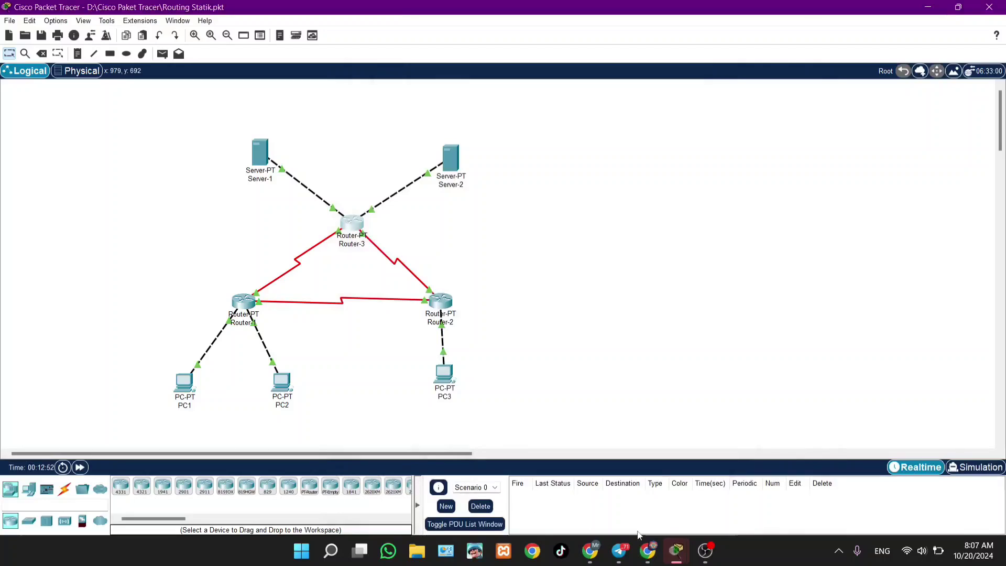
# - Read the article's saving instructions in the browser, return to Cisco Packet Tracer and save Router-1's configuration to NVRAM
pyautogui.click(648, 550)
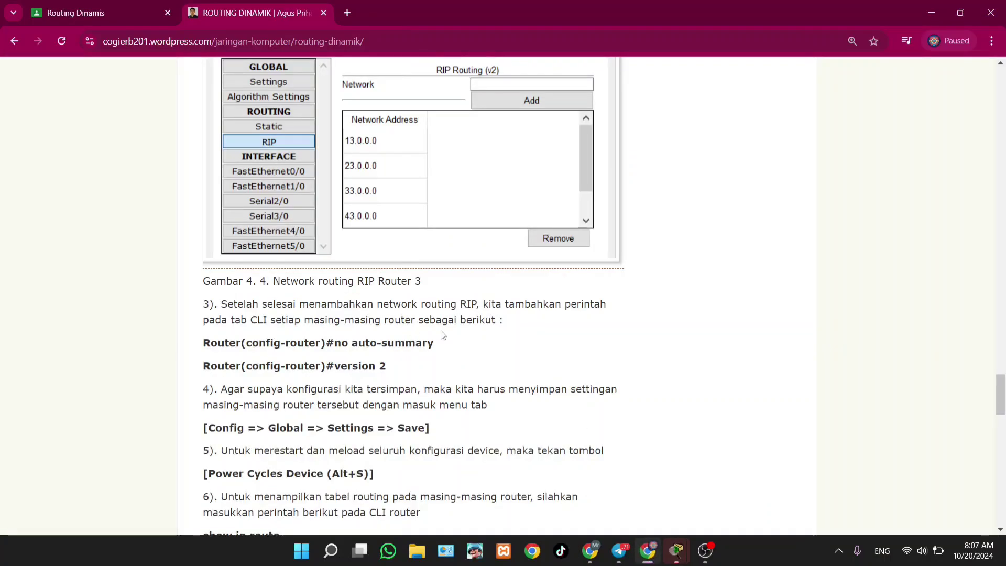
pyautogui.scroll(-2, 441, 335)
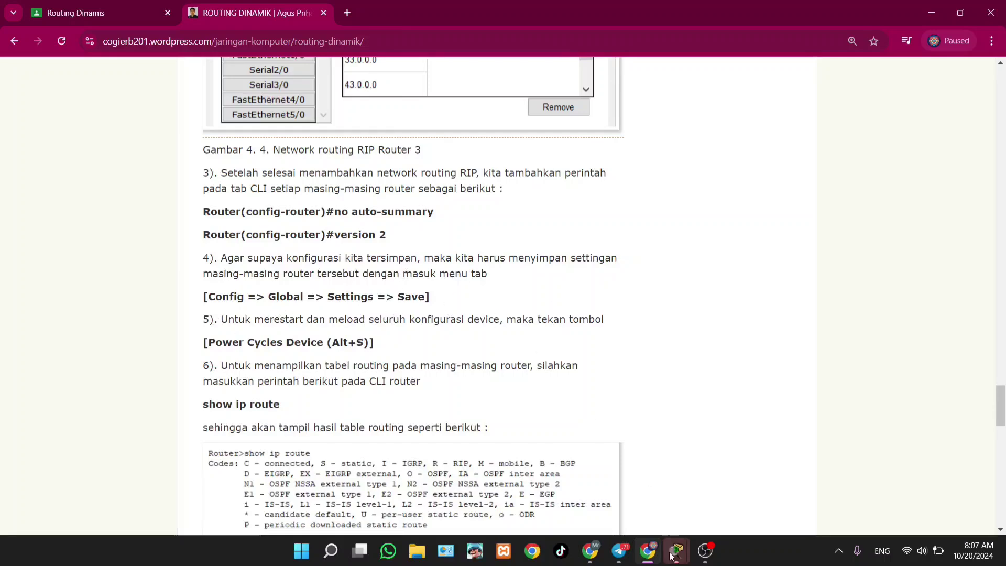
pyautogui.moveTo(675, 550)
pyautogui.click(553, 487)
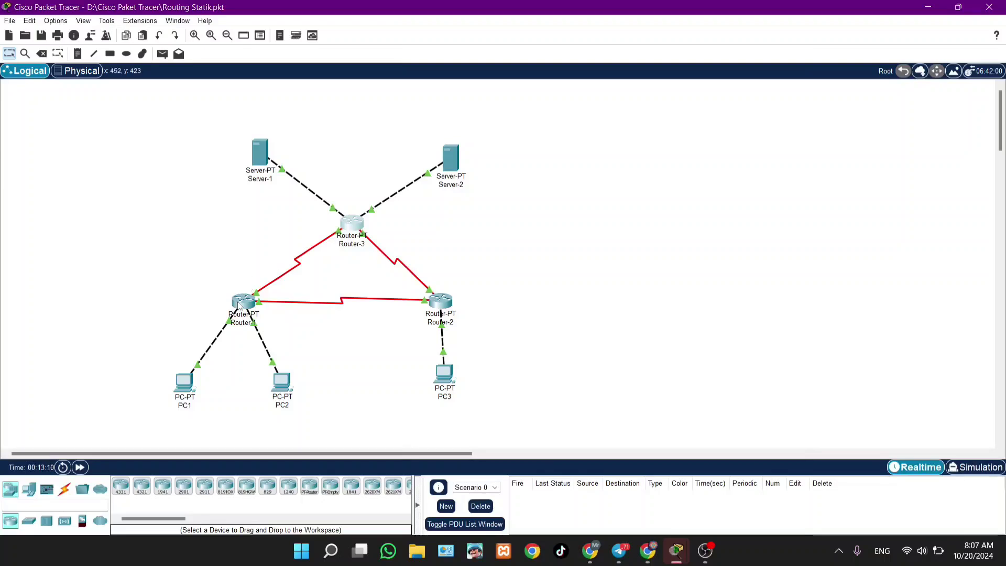
pyautogui.click(242, 302)
pyautogui.click(412, 104)
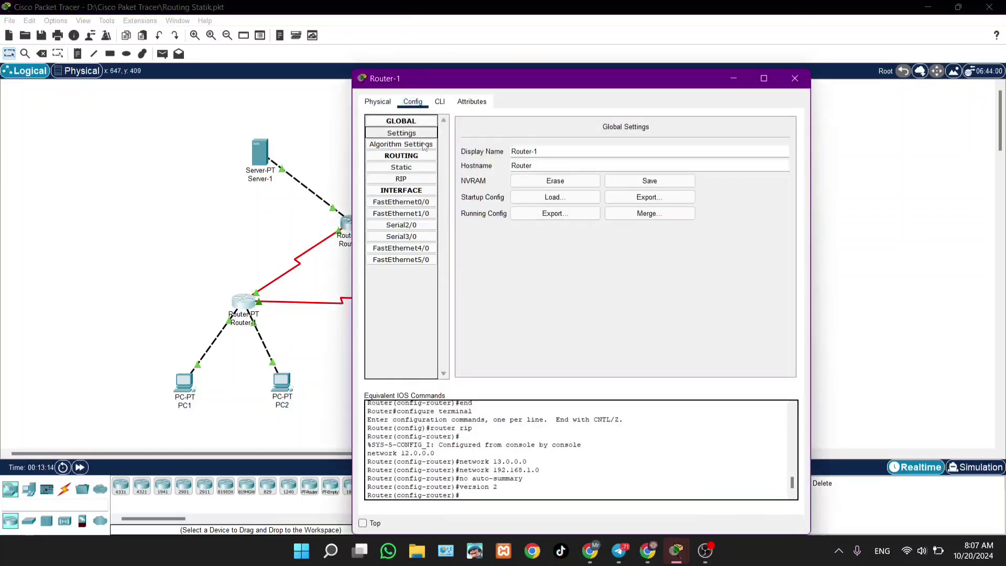
pyautogui.click(627, 183)
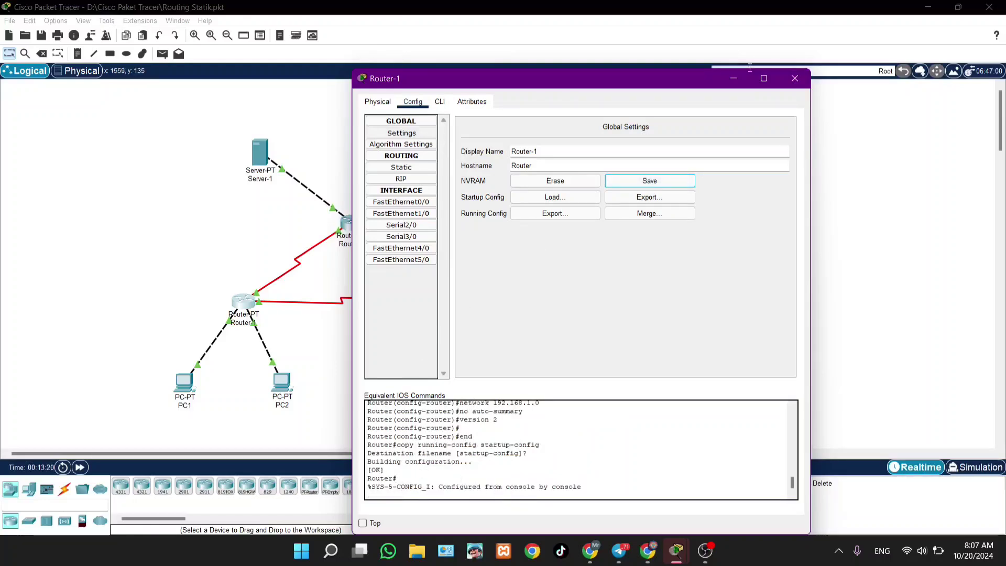
pyautogui.click(734, 78)
# - Save Router-2's running configuration to NVRAM and minimize its window
pyautogui.click(440, 287)
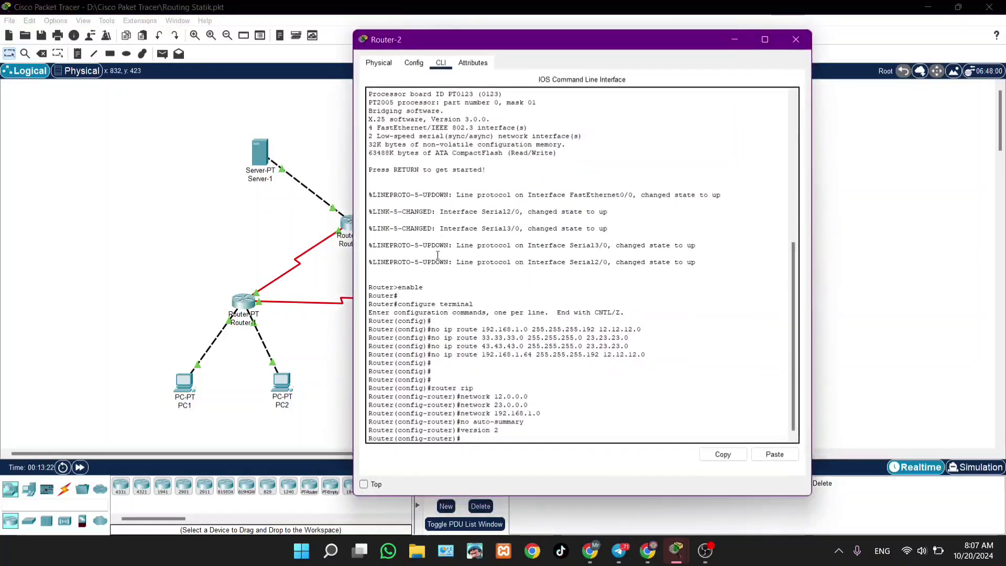
pyautogui.click(414, 62)
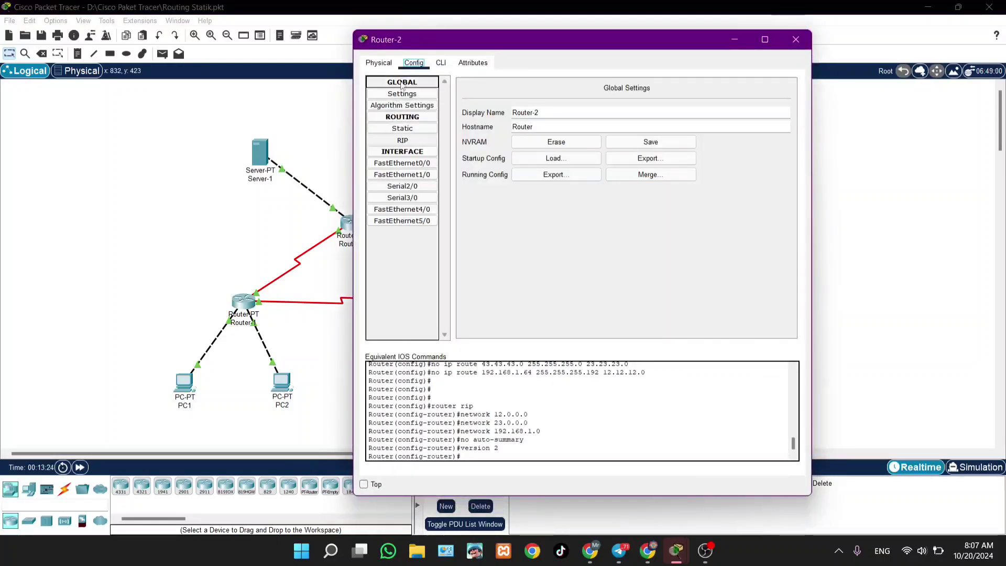
pyautogui.click(646, 146)
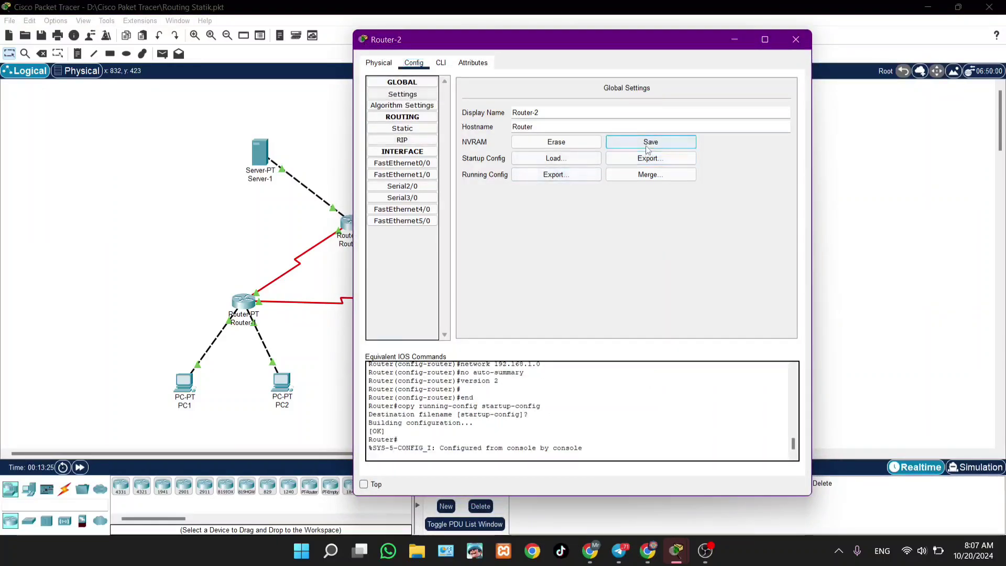
pyautogui.click(732, 37)
# - Save Router-3's running configuration to NVRAM in its global settings and minimize its window
pyautogui.click(442, 303)
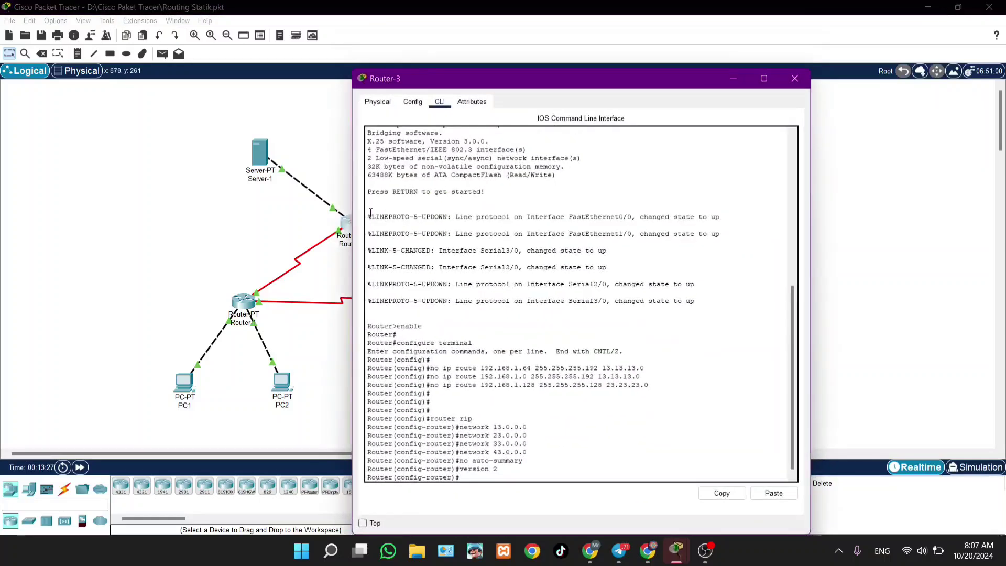
pyautogui.click(412, 101)
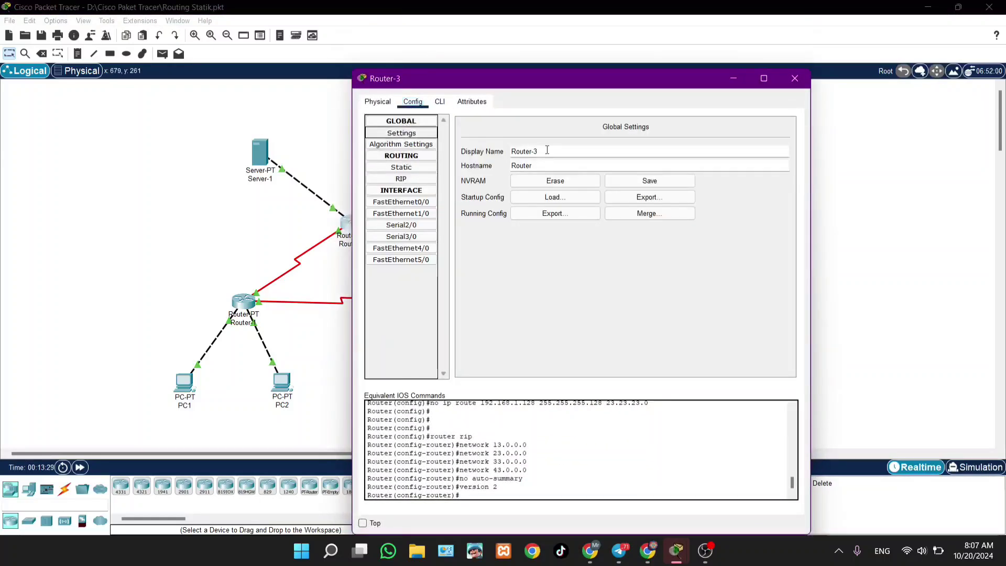
pyautogui.click(649, 180)
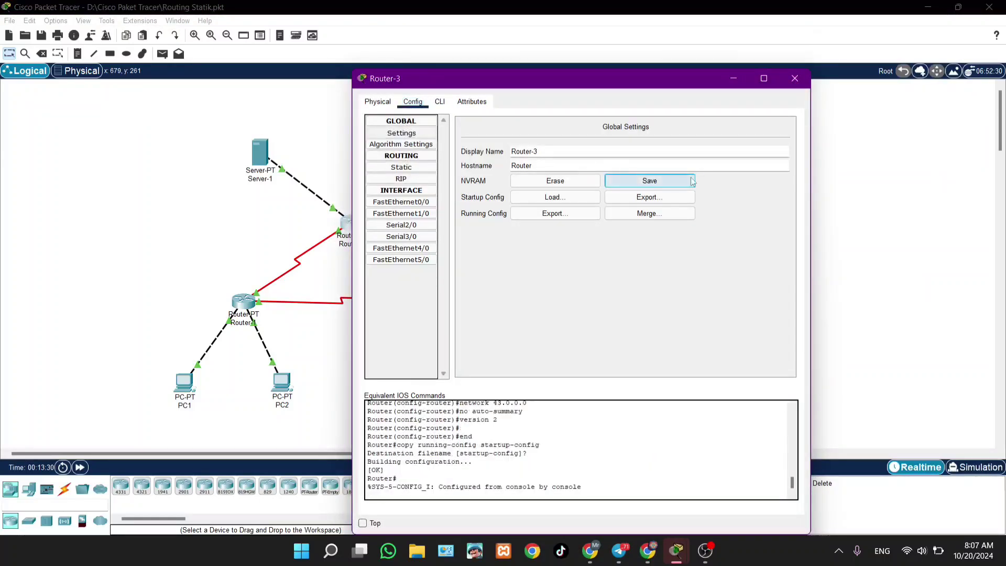
pyautogui.click(738, 83)
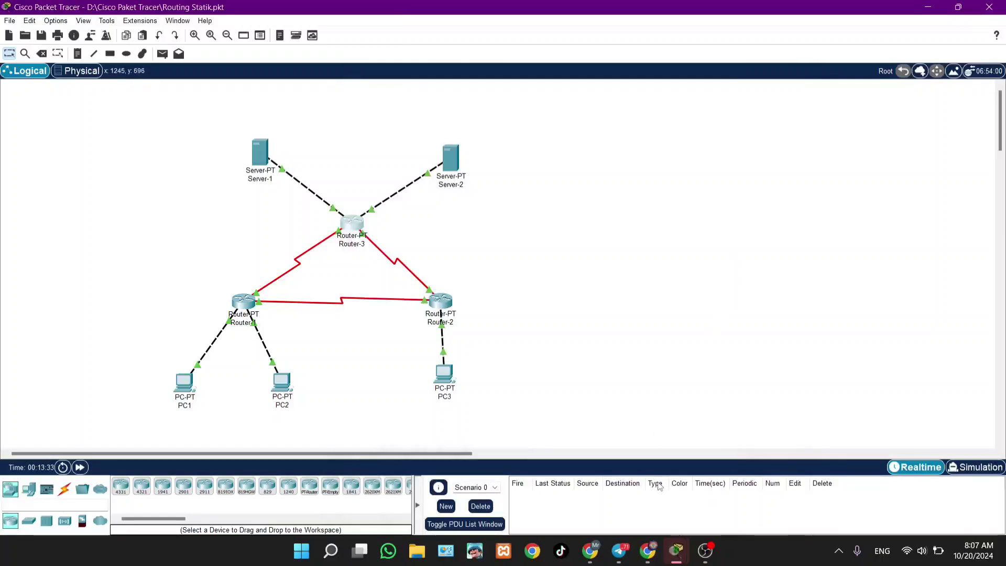
# - Read the article's restart instructions in the browser, return to Cisco Packet Tracer and power cycle all devices, accepting the network reset
pyautogui.click(655, 558)
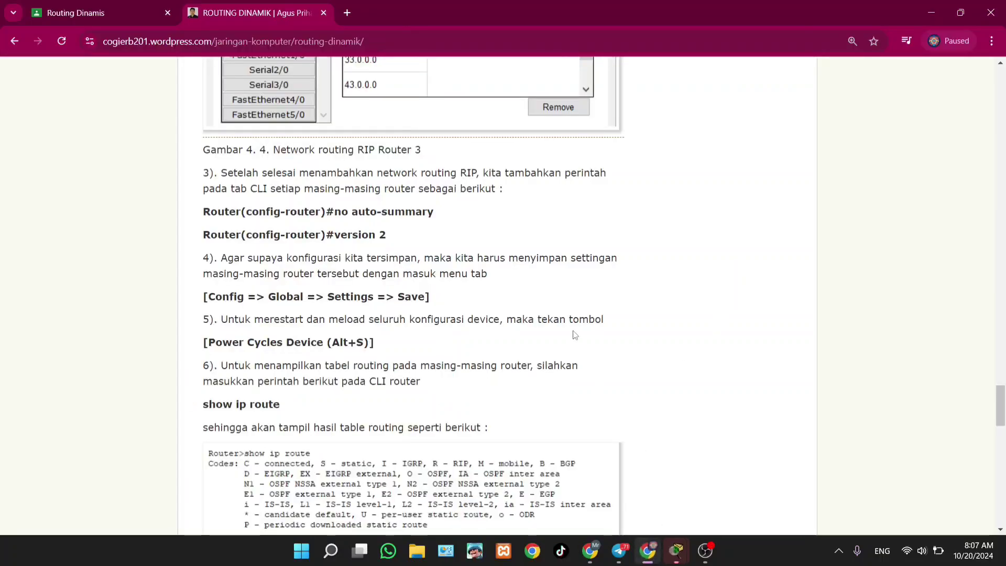
pyautogui.scroll(-2, 526, 321)
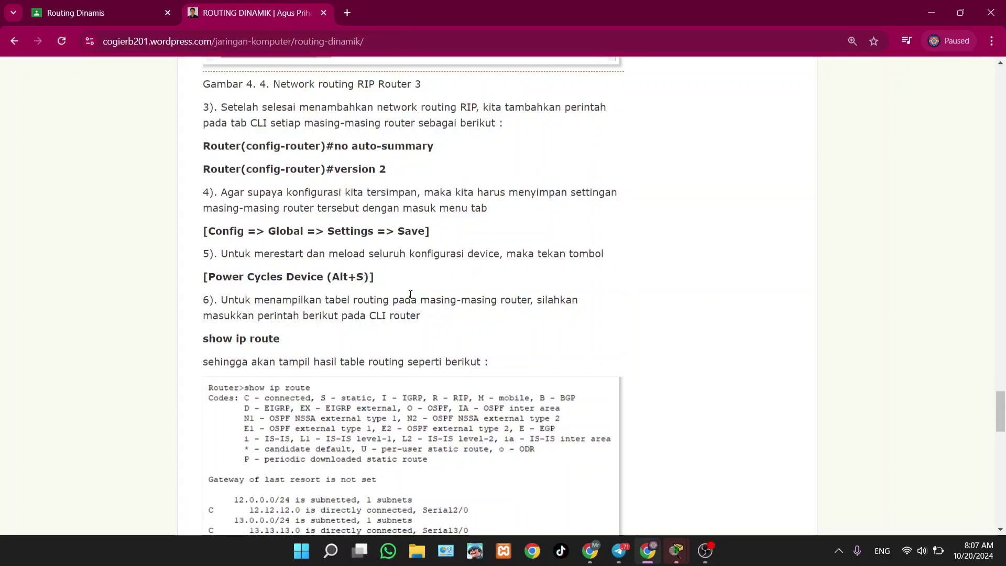
pyautogui.click(676, 550)
pyautogui.click(597, 503)
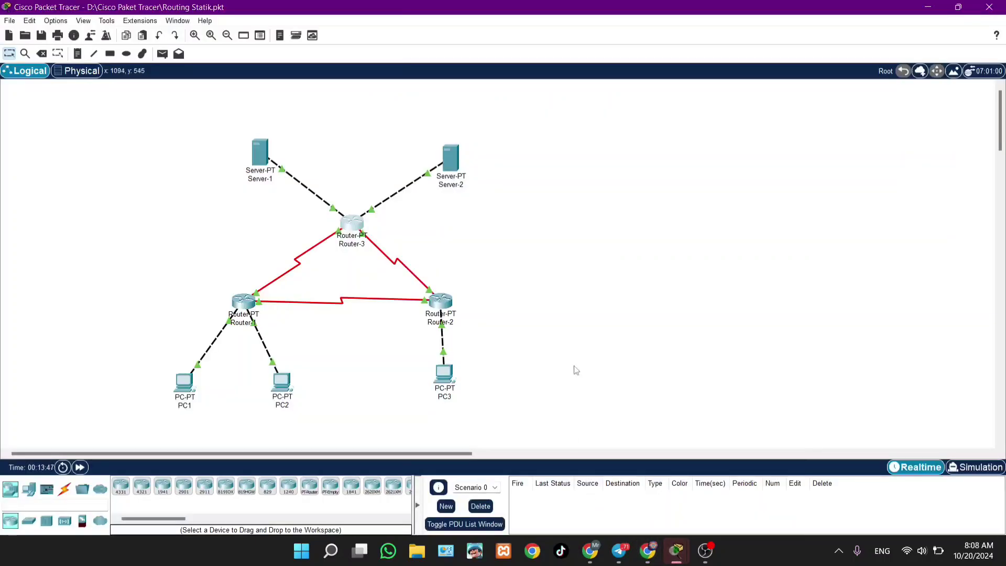
pyautogui.hotkey('alt', 's')
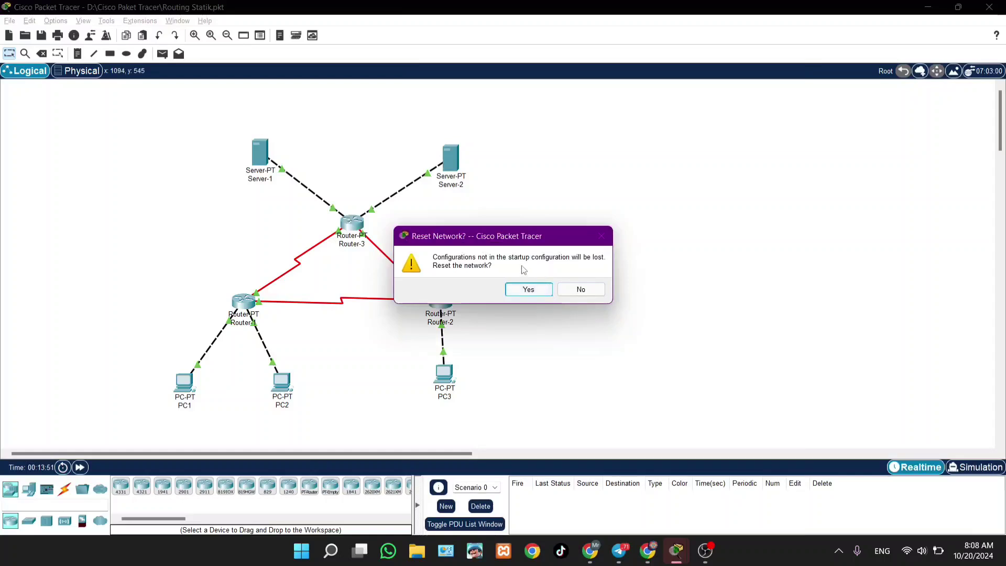
pyautogui.click(527, 291)
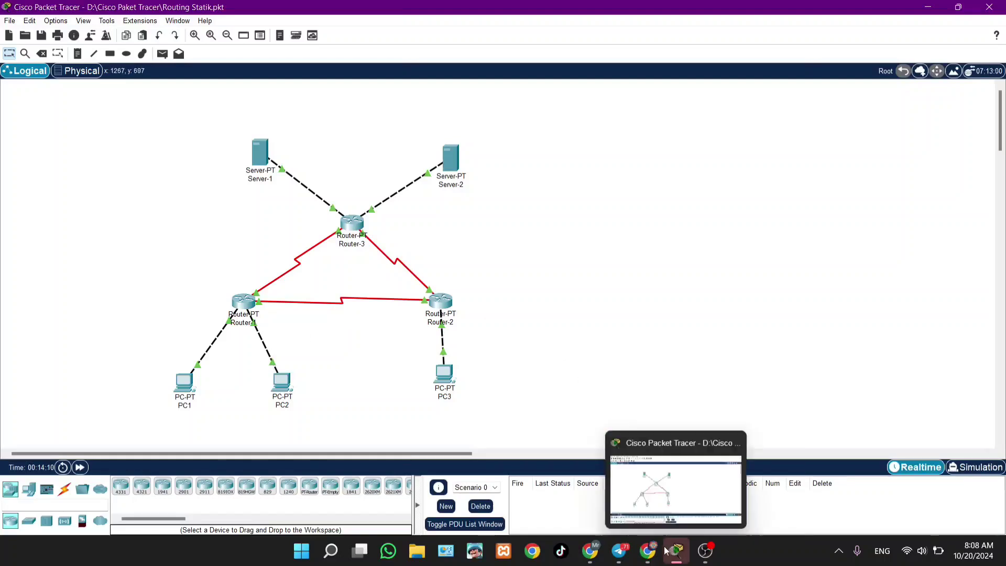
# - Read the article's instructions for displaying the routing tables in the browser and return to Cisco Packet Tracer
pyautogui.click(649, 551)
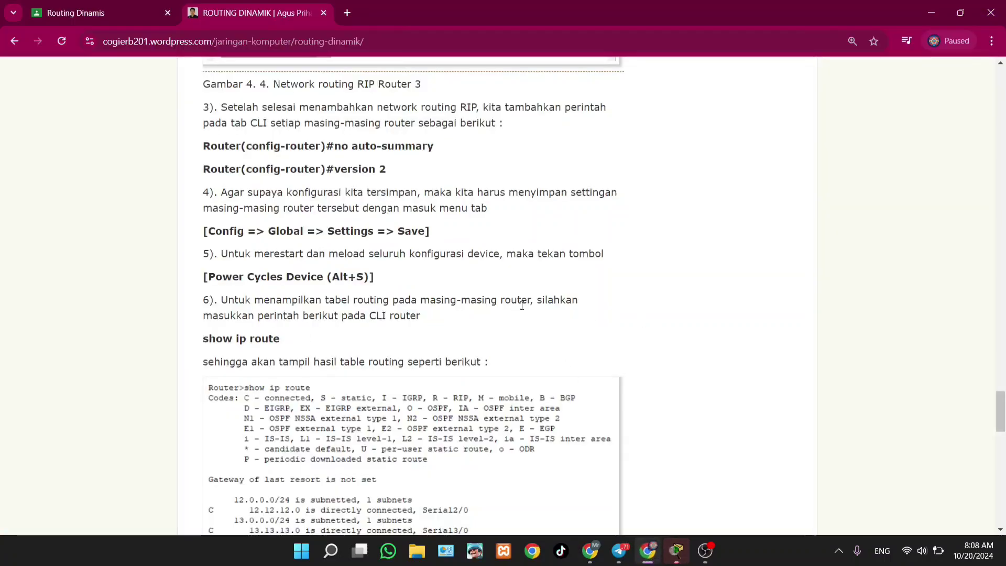
pyautogui.scroll(-4, 500, 280)
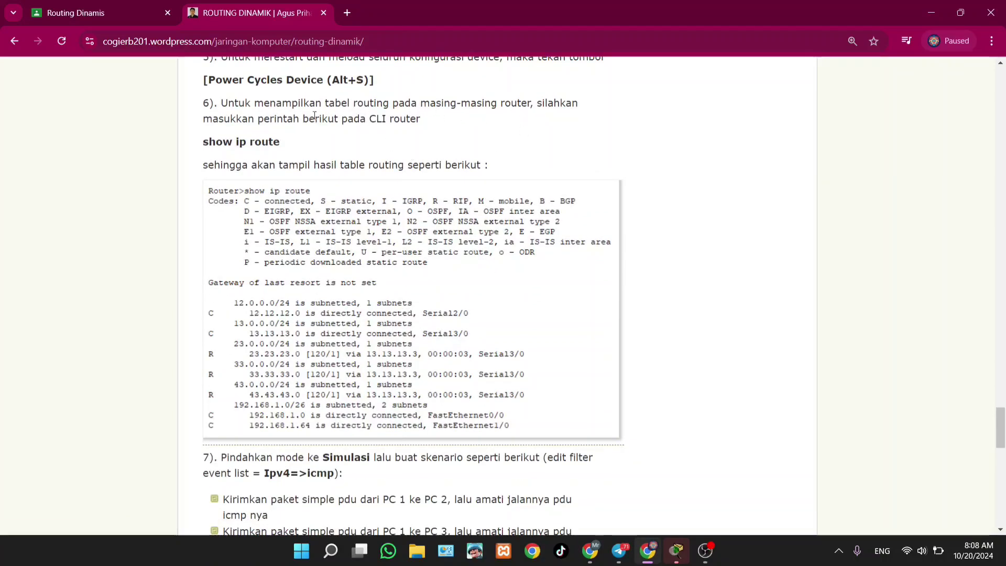
pyautogui.scroll(-1, 378, 118)
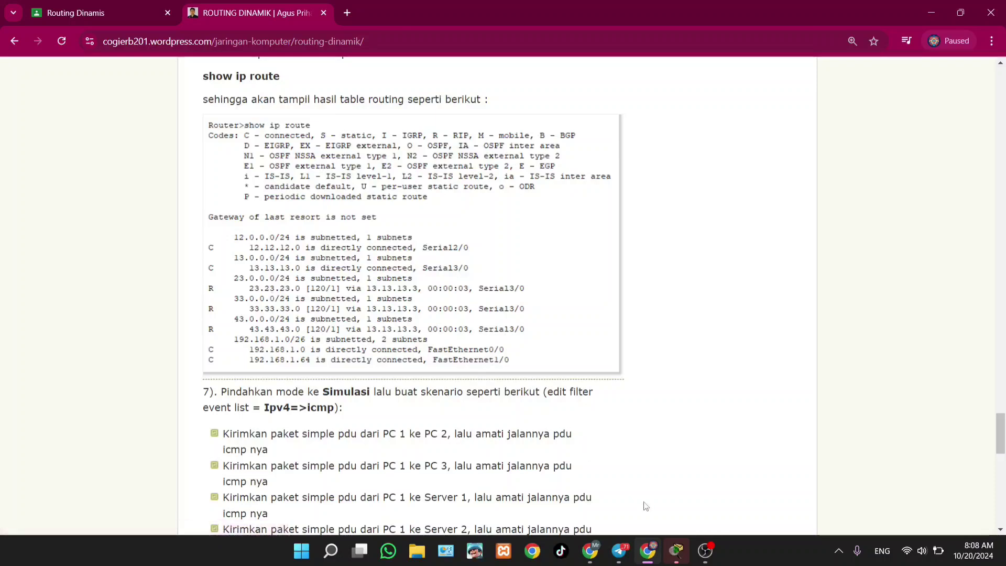
pyautogui.click(676, 550)
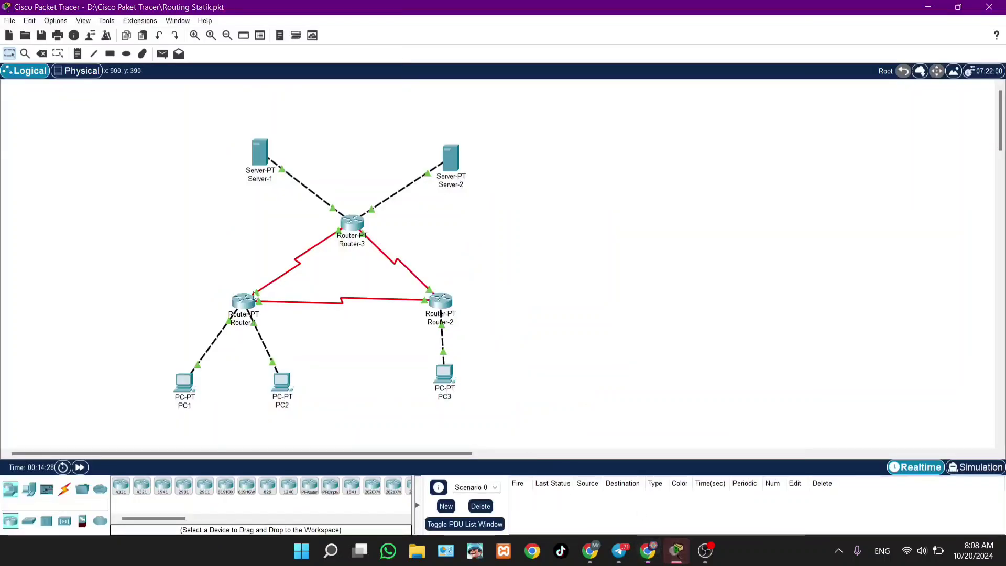
# - Try to display Router-1's IP routing table on its command line and close its window
pyautogui.click(250, 300)
pyautogui.click(440, 137)
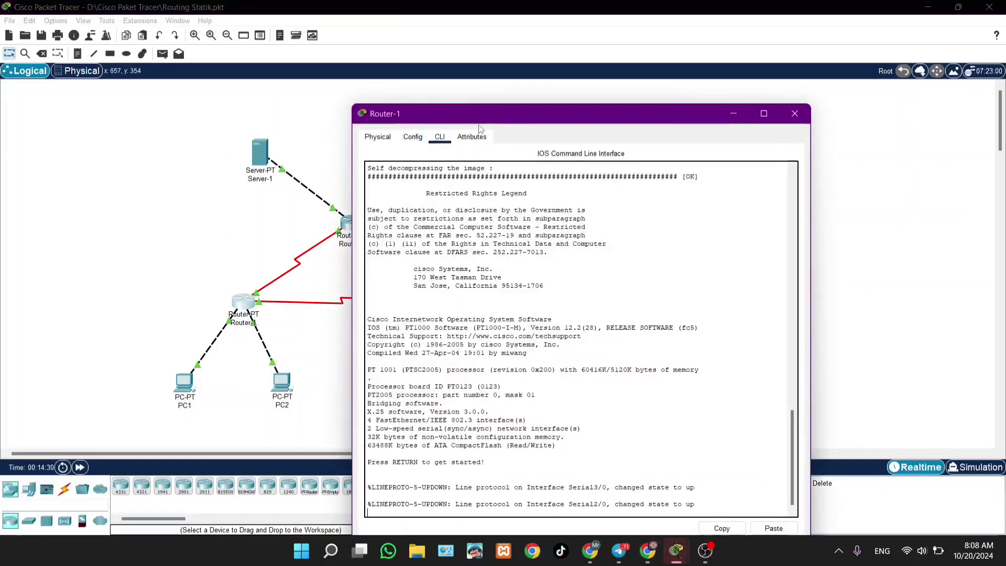
pyautogui.moveTo(523, 108); pyautogui.dragTo(516, 28)
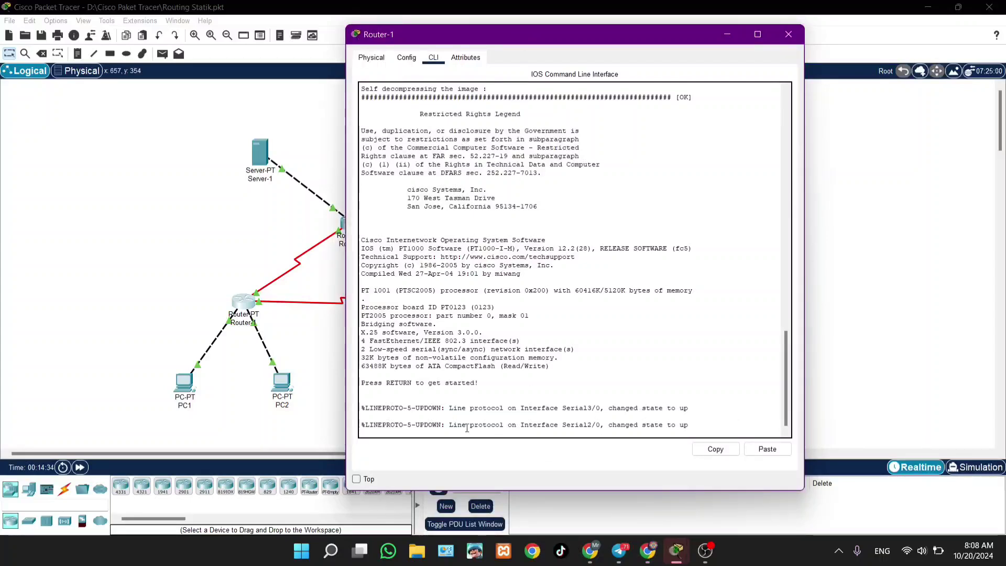
pyautogui.press('Return')
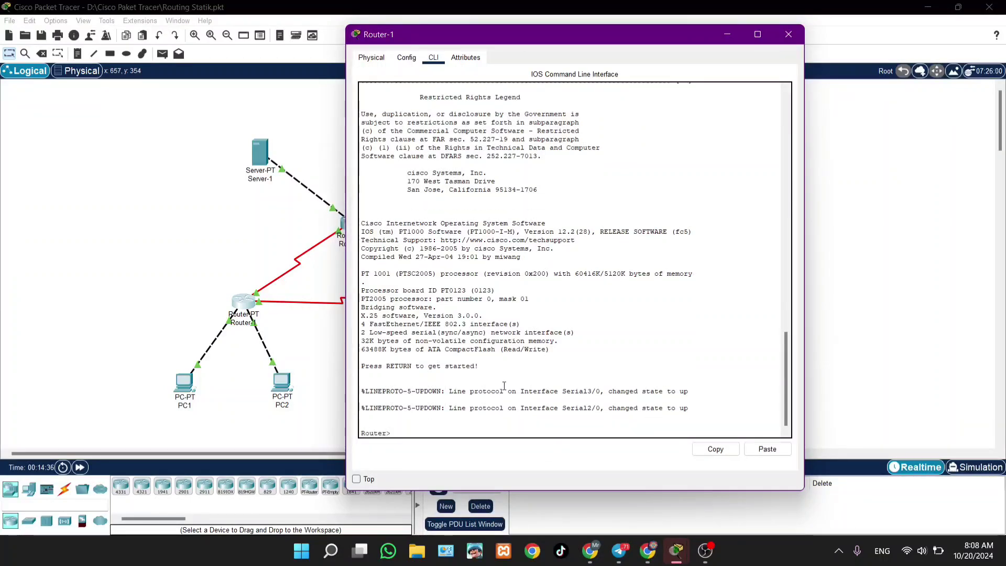
pyautogui.write('sho')
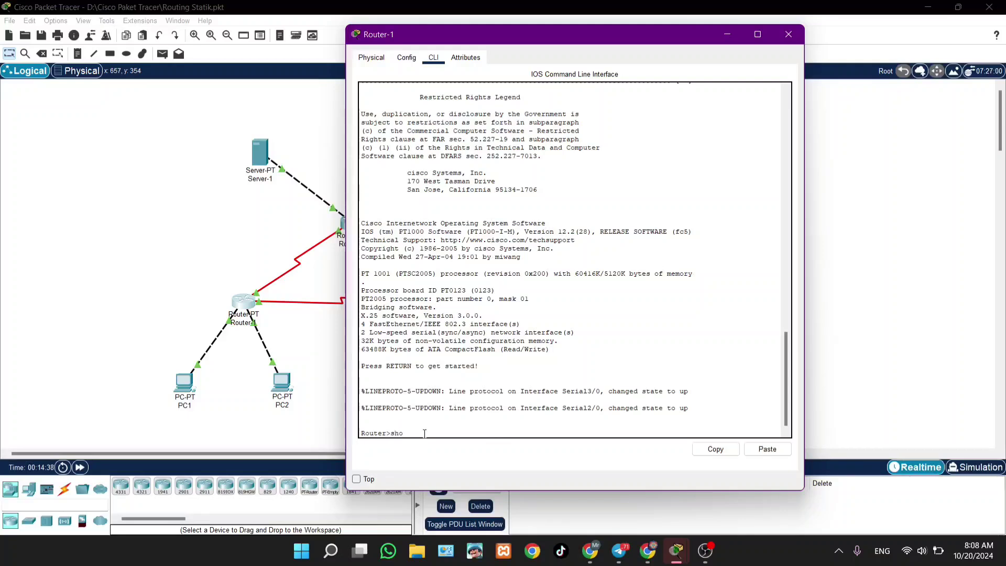
pyautogui.write(' ip routew')
pyautogui.press('Return')
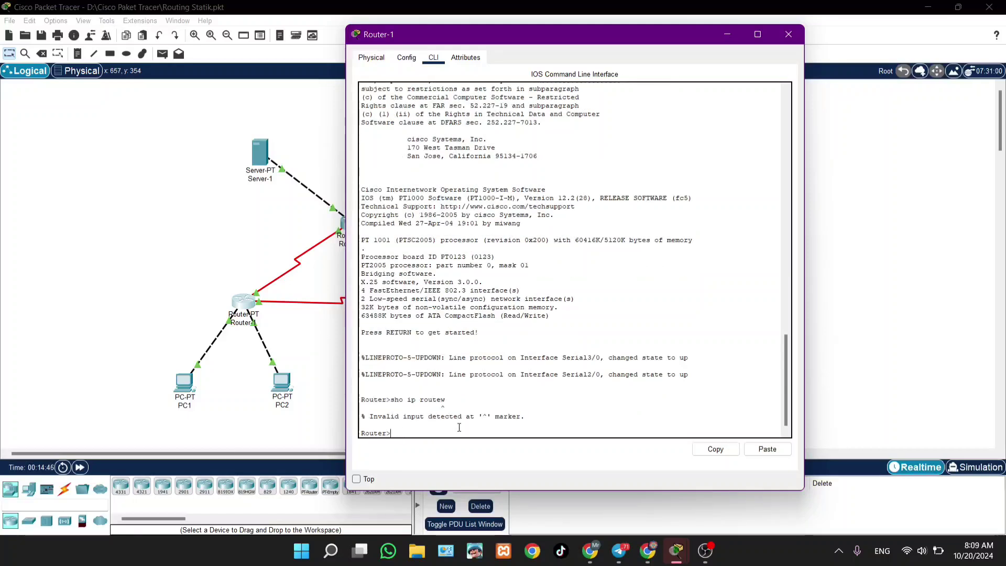
pyautogui.write('sh')
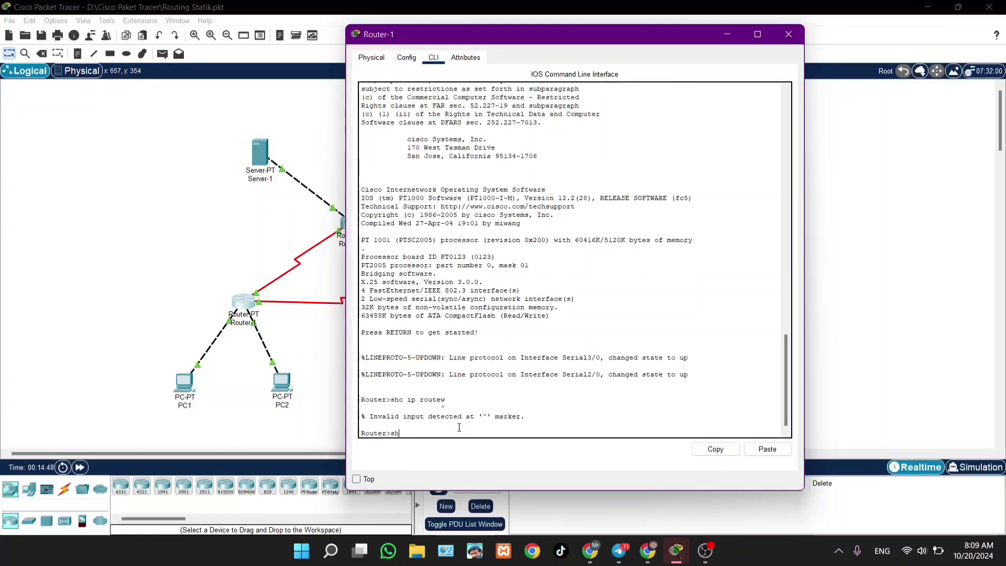
pyautogui.write('oe')
pyautogui.press('Return')
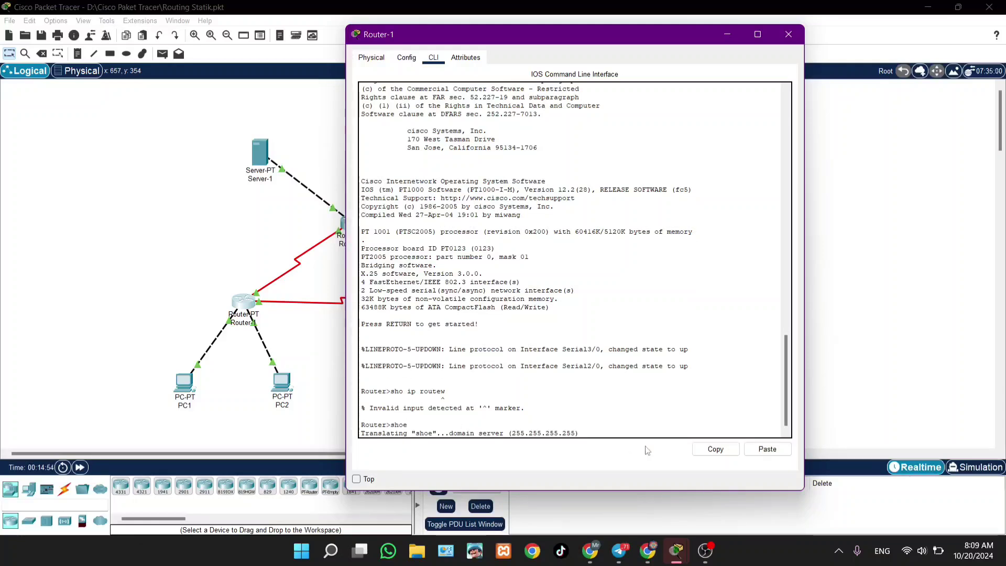
pyautogui.click(787, 34)
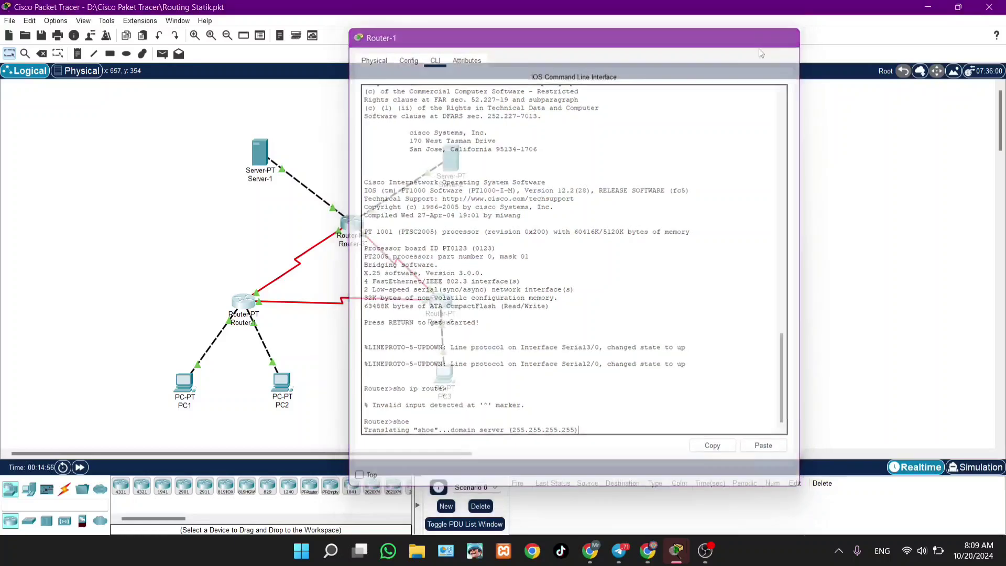
# - Display Router-2's routing table on its command line with show ip route, examine the routes and minimize its window
pyautogui.click(447, 307)
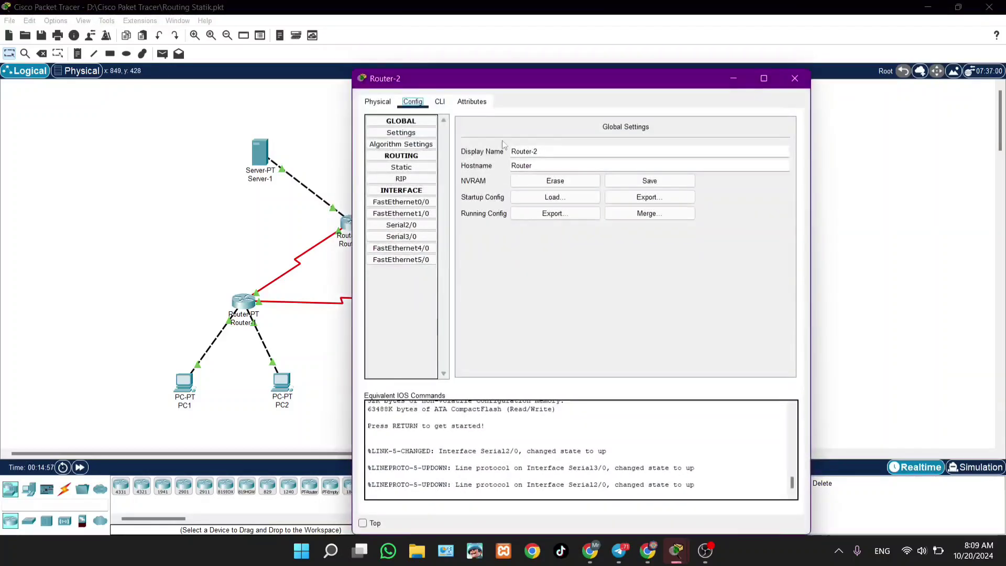
pyautogui.click(440, 102)
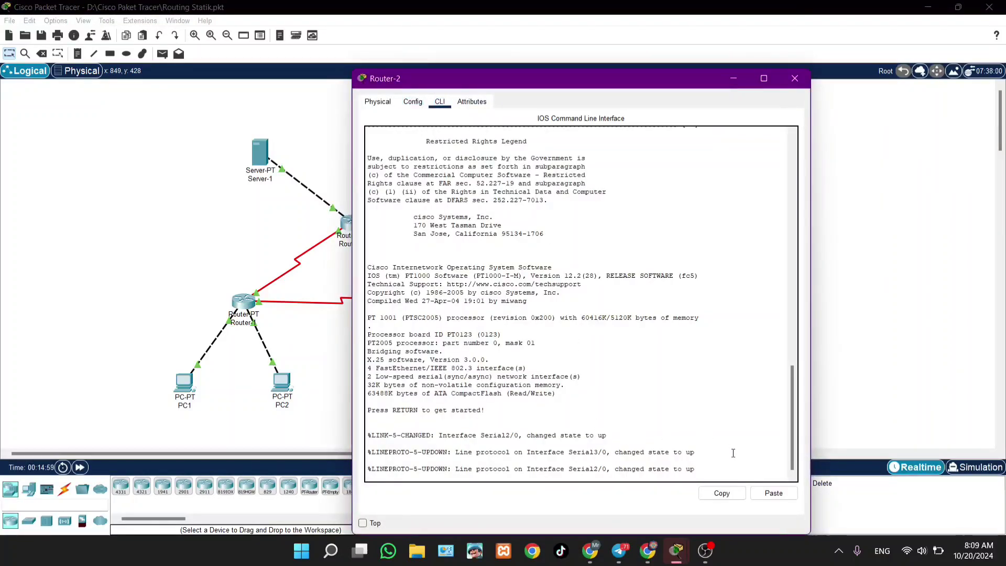
pyautogui.press('Return')
pyautogui.write('show ip')
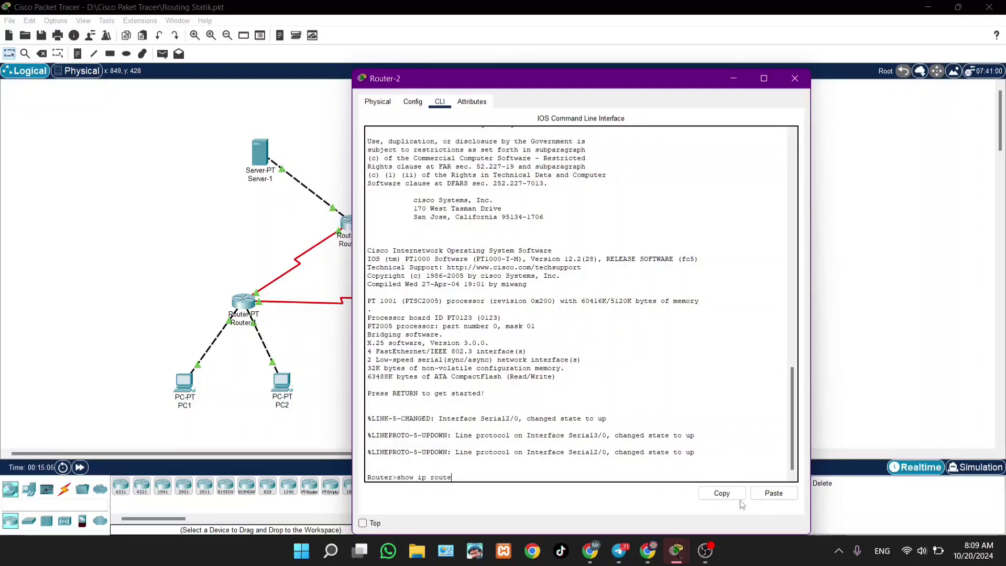
pyautogui.write(' route')
pyautogui.press('Return')
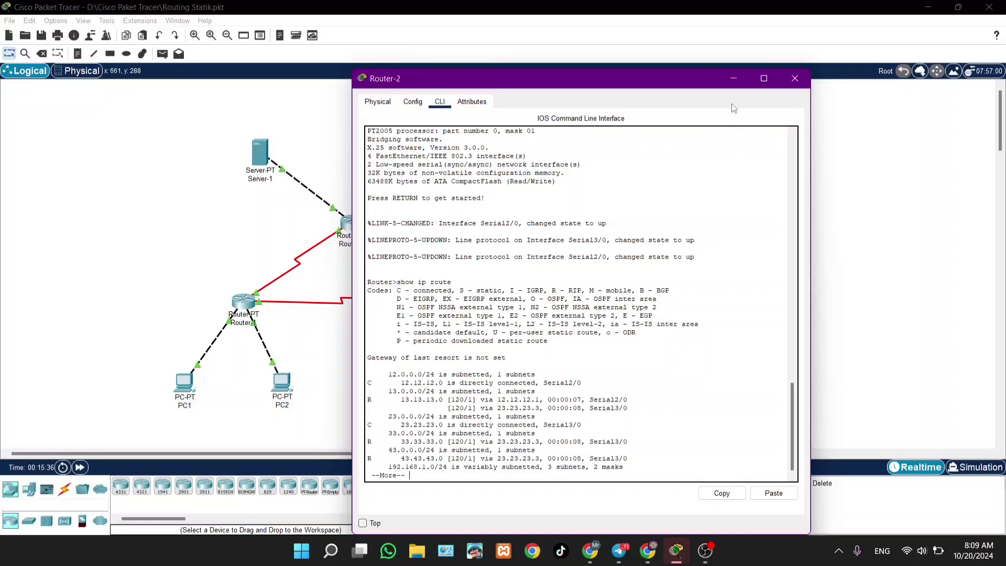
pyautogui.click(733, 79)
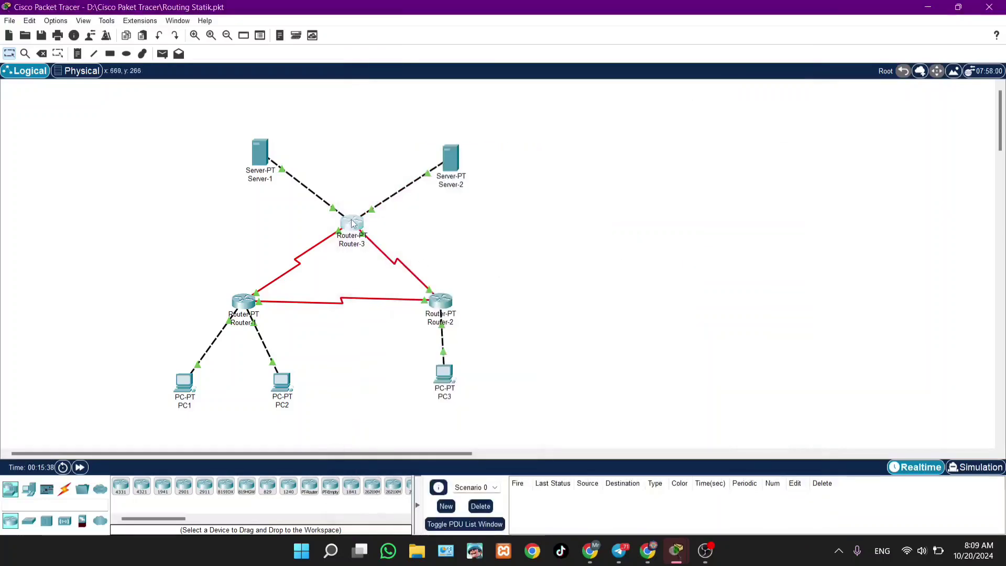
# - Run show ip route on Router-3's command line, check its connected and RIP routes and minimize its window
pyautogui.click(440, 298)
pyautogui.click(440, 101)
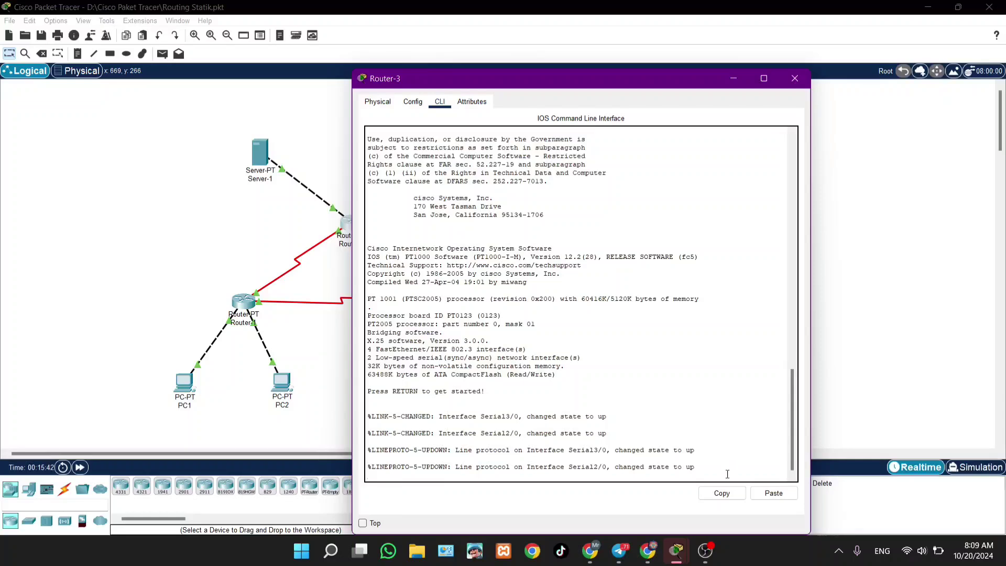
pyautogui.press('Return')
pyautogui.write('sh')
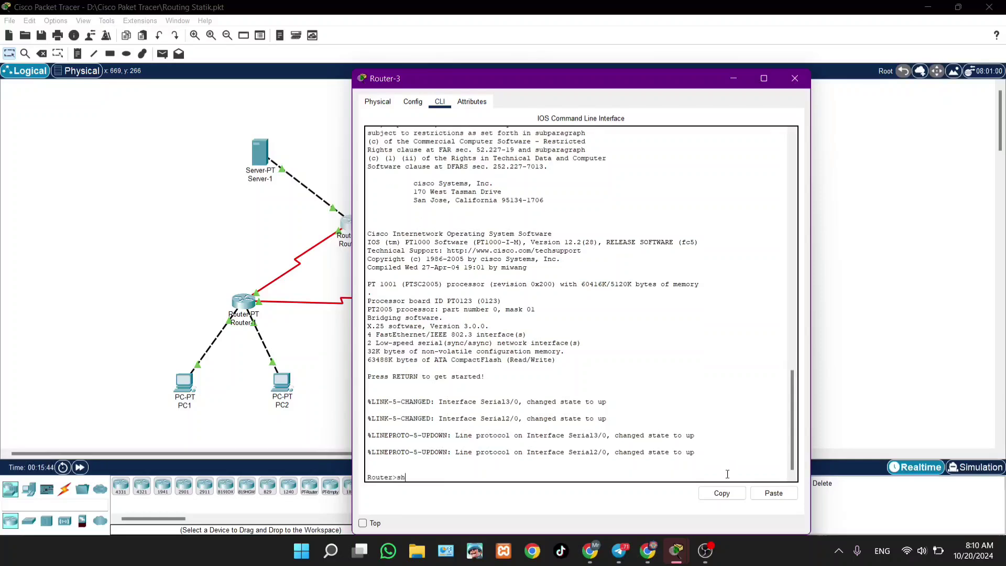
pyautogui.write('ow ip route')
pyautogui.press('Return')
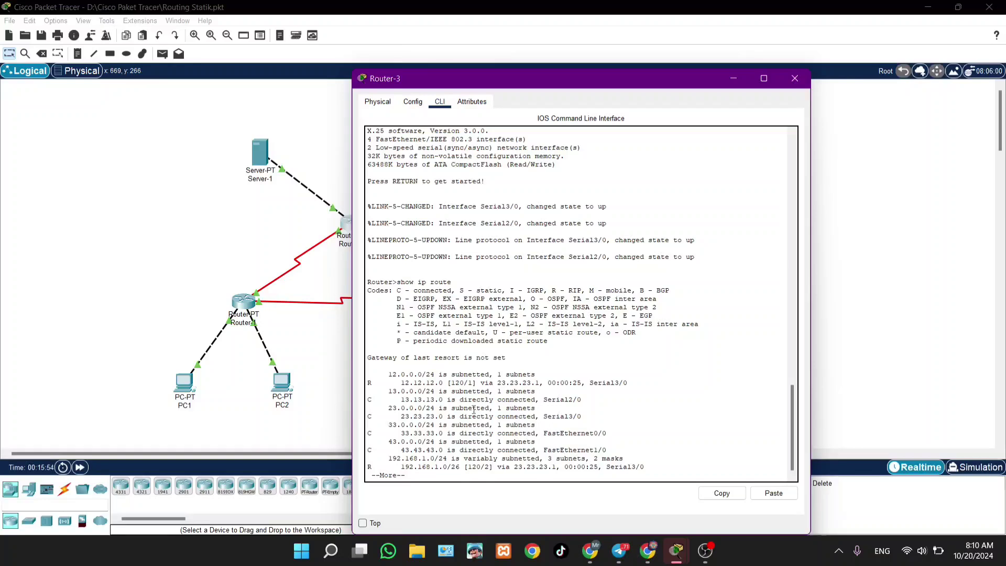
pyautogui.click(733, 78)
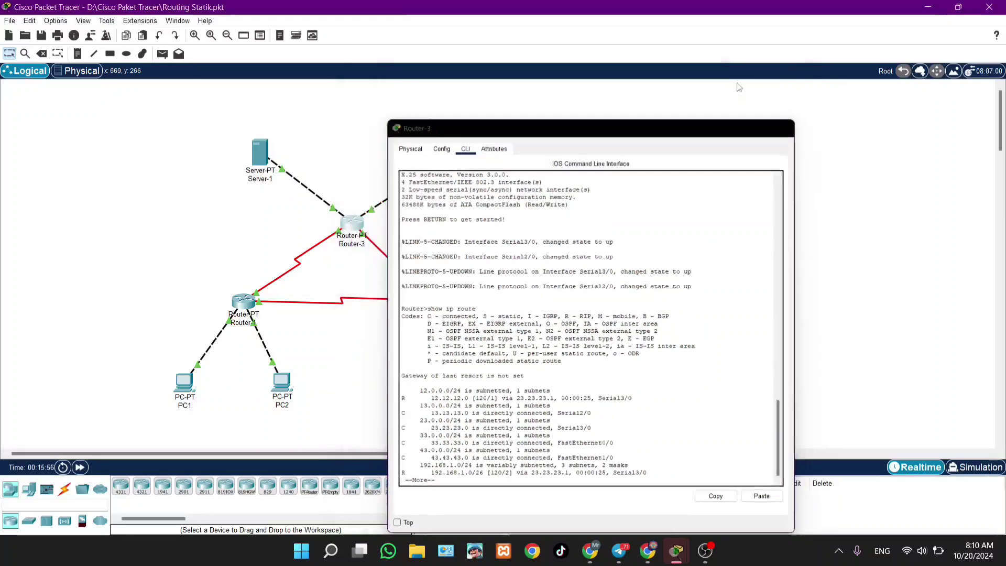
# - Examine Router-1's routing table using show ip route, minimize its window and switch back to the article in the browser
pyautogui.click(249, 295)
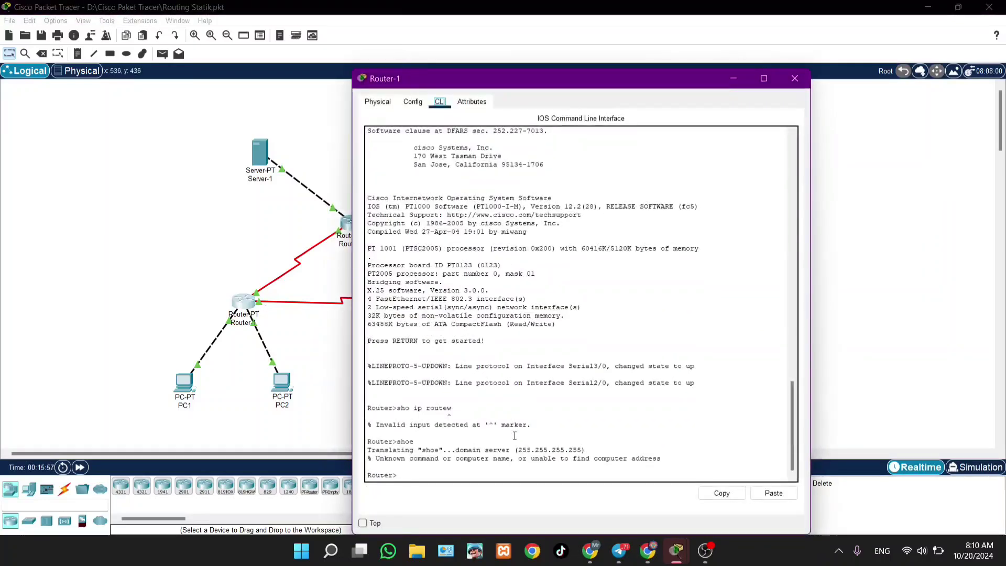
pyautogui.click(428, 474)
pyautogui.write('show ip route')
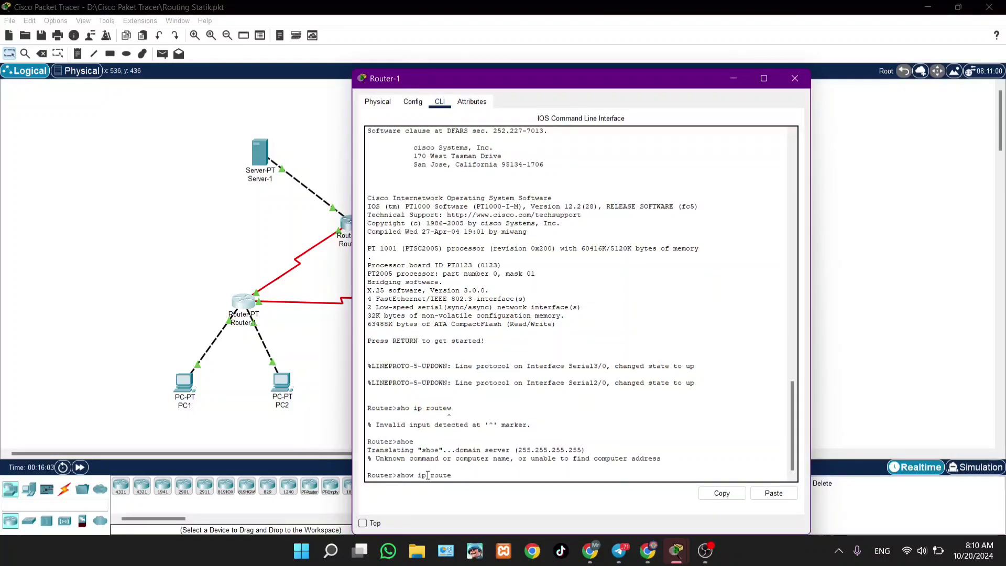
pyautogui.press('Return')
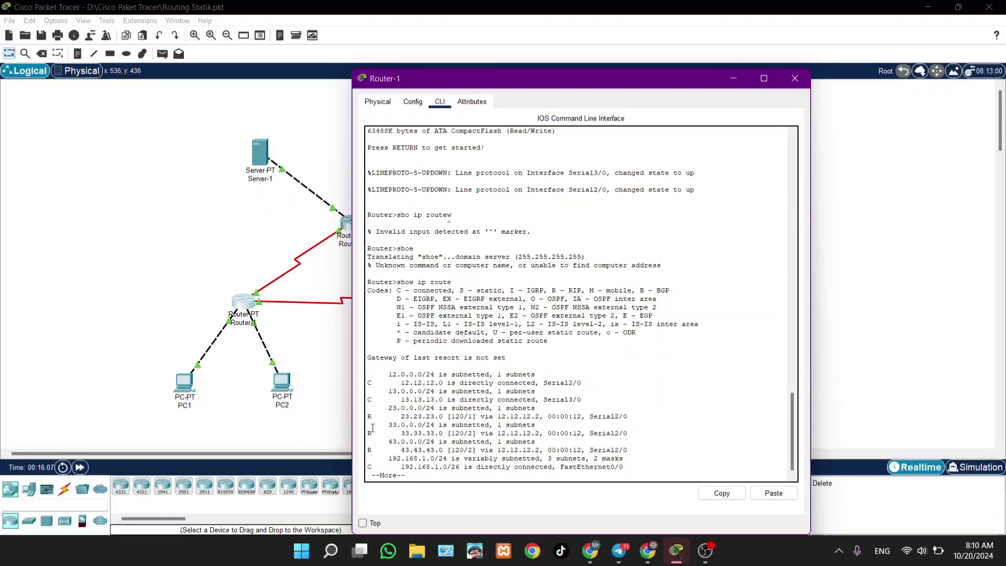
pyautogui.click(734, 79)
pyautogui.moveTo(650, 552)
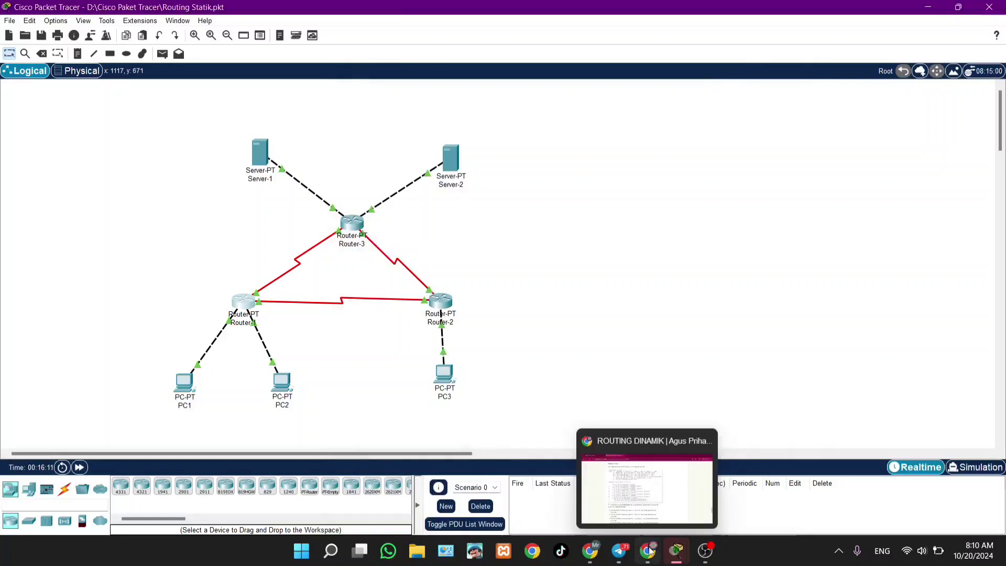
pyautogui.click(647, 489)
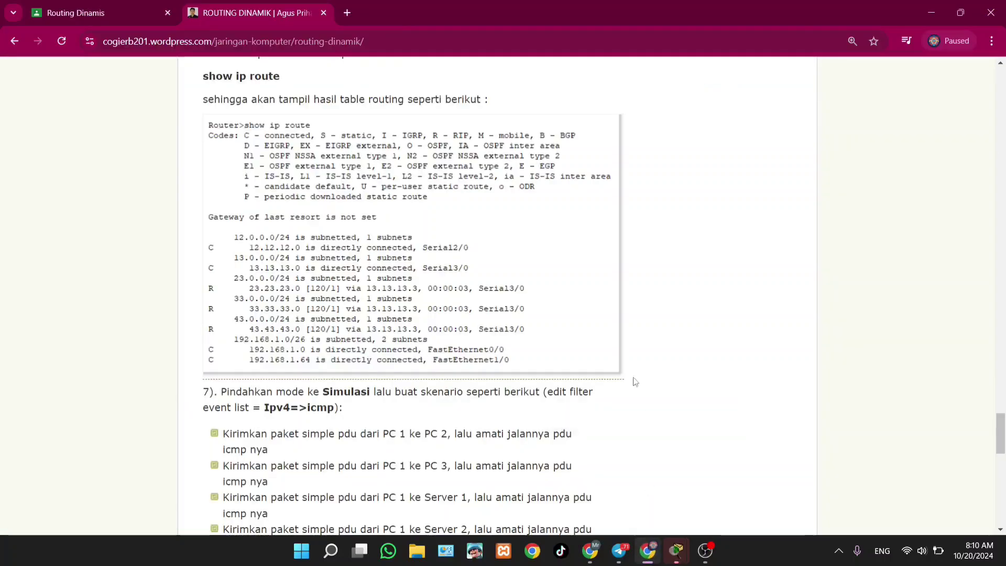
# - Read the article's ICMP test scenarios, switch to Cisco Packet Tracer and add a simple PDU from PC1 to PC2
pyautogui.scroll(-4, 595, 277)
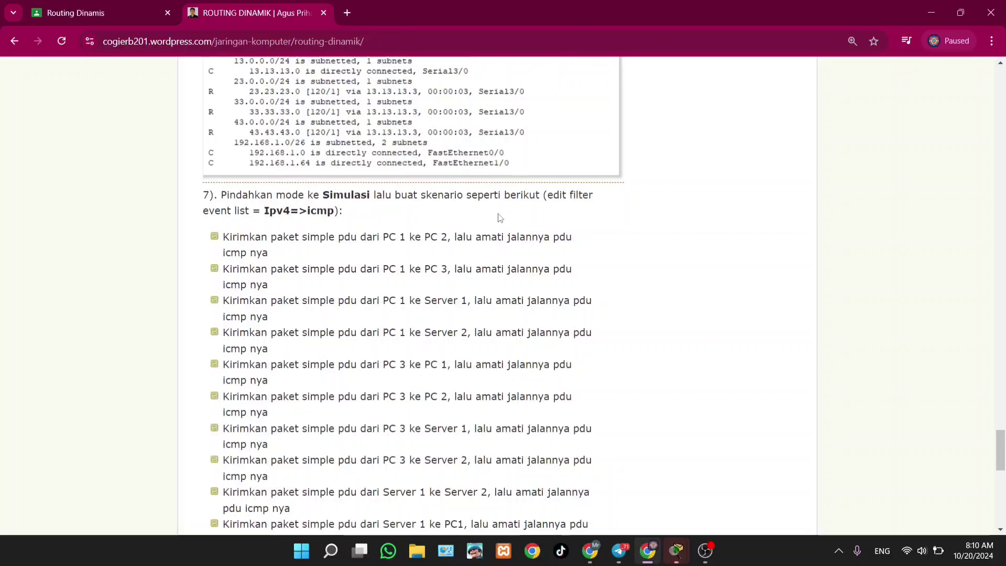
pyautogui.scroll(-1, 527, 292)
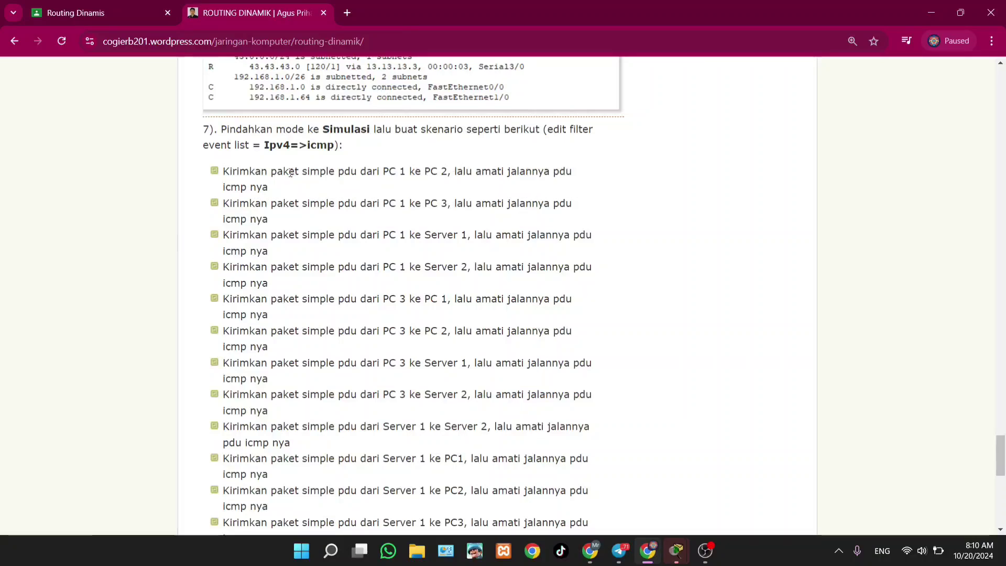
pyautogui.moveTo(675, 550)
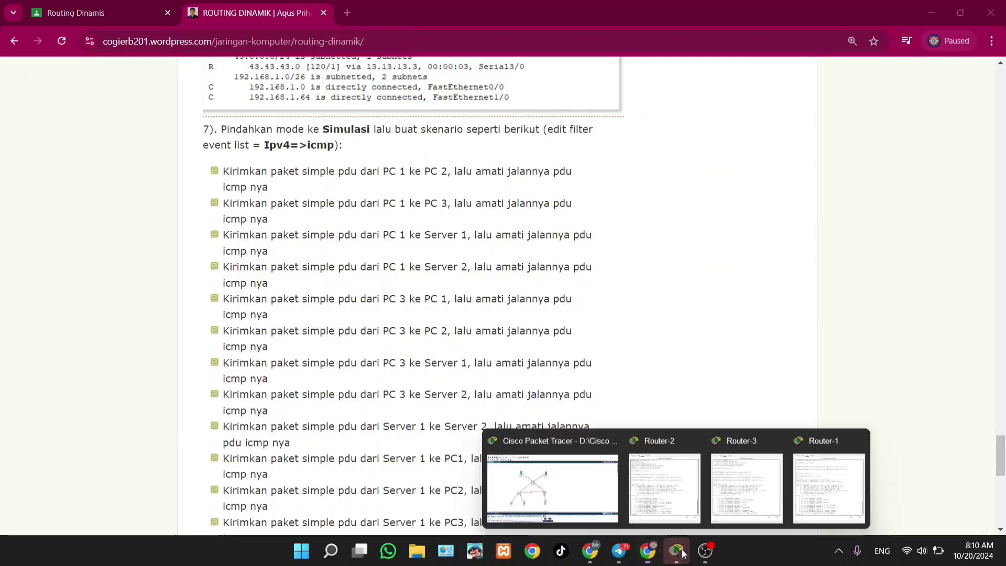
pyautogui.click(605, 517)
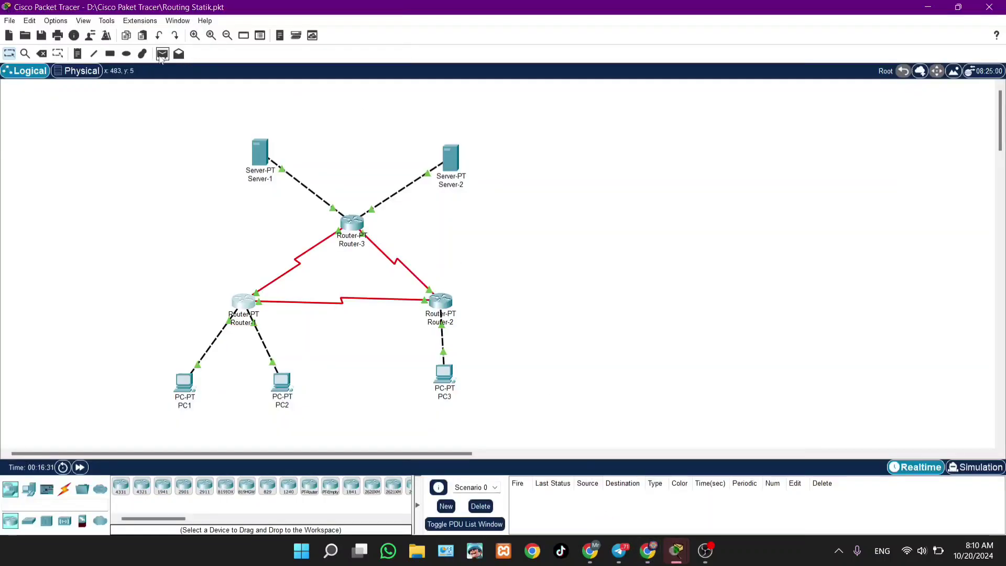
pyautogui.click(162, 53)
pyautogui.click(184, 381)
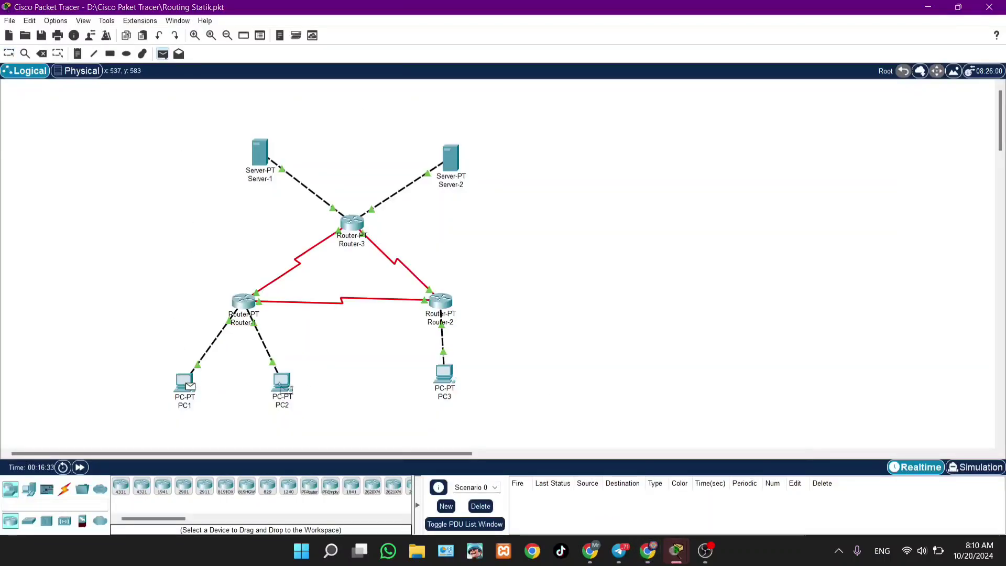
pyautogui.click(281, 382)
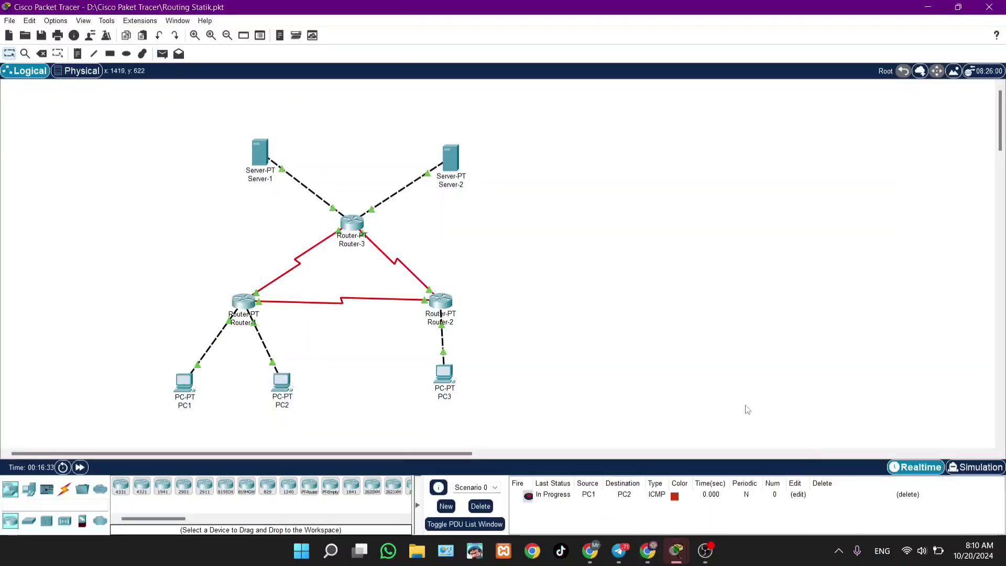
# - Change the network to Simulation mode, open the event filter editor and close it without changing any filter
pyautogui.click(988, 471)
pyautogui.click(877, 448)
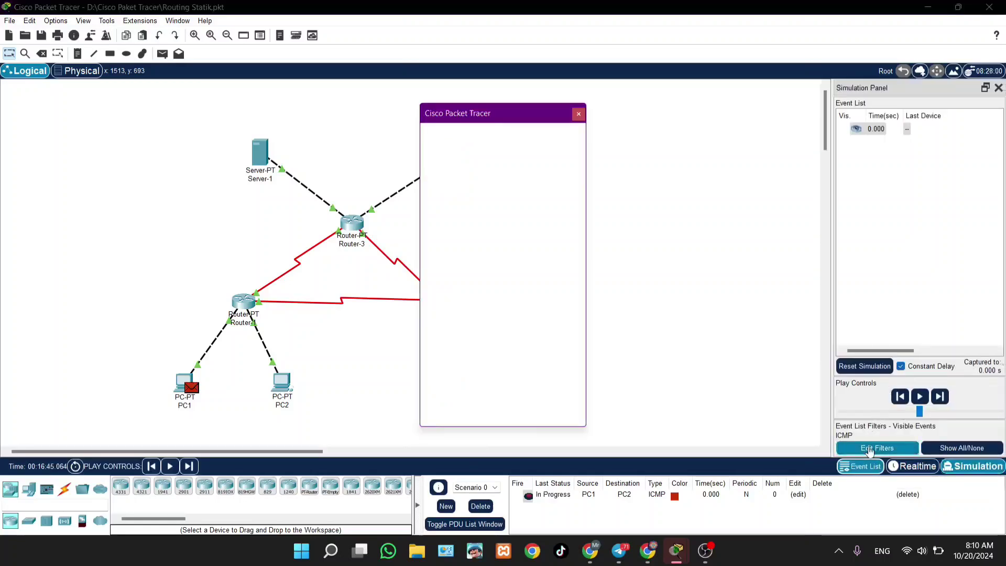
pyautogui.click(579, 114)
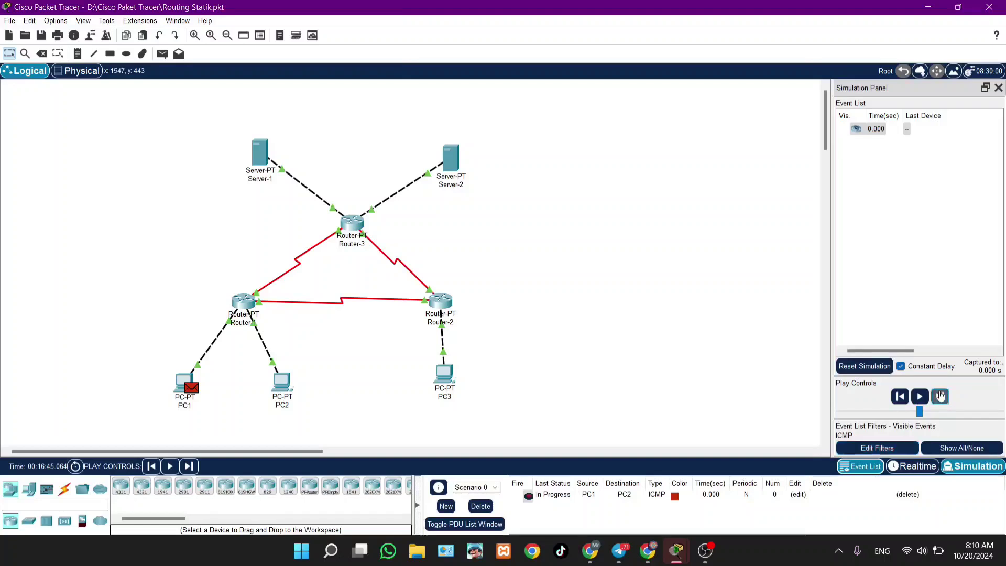
# - Capture the PC1-to-PC2 packet hop by hop until it returns, speed up the playback and delete the scenario
pyautogui.click(940, 396)
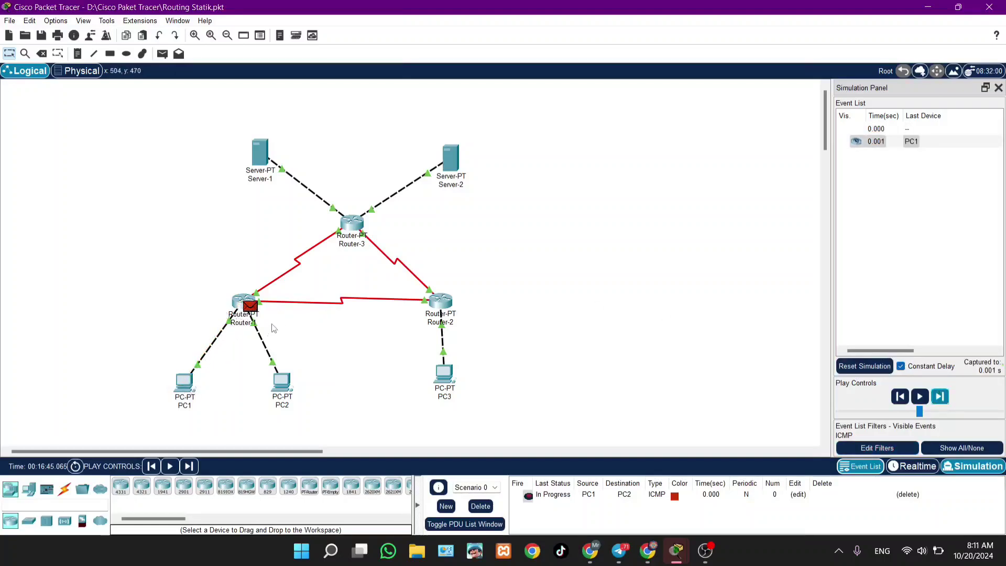
pyautogui.click(939, 397)
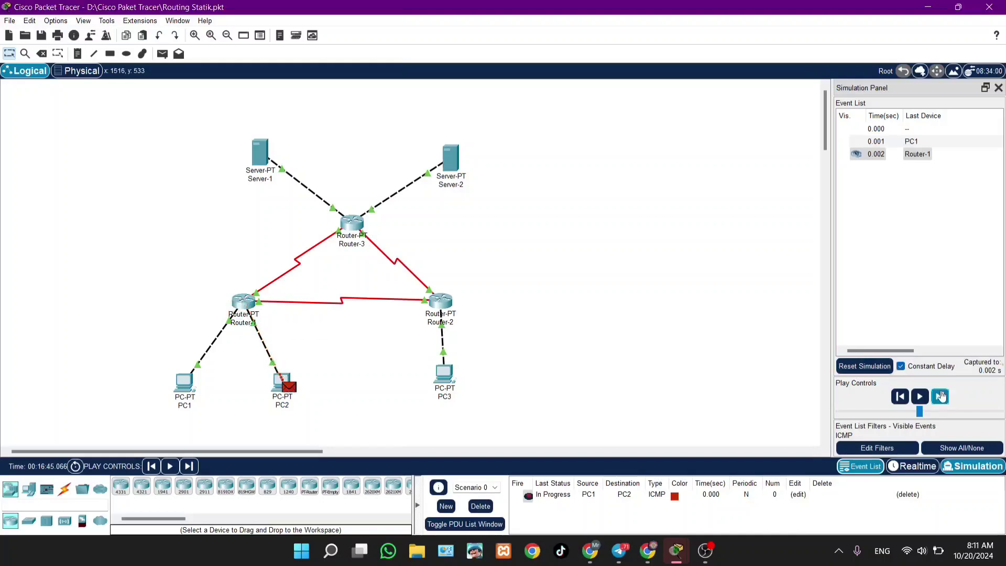
pyautogui.click(940, 397)
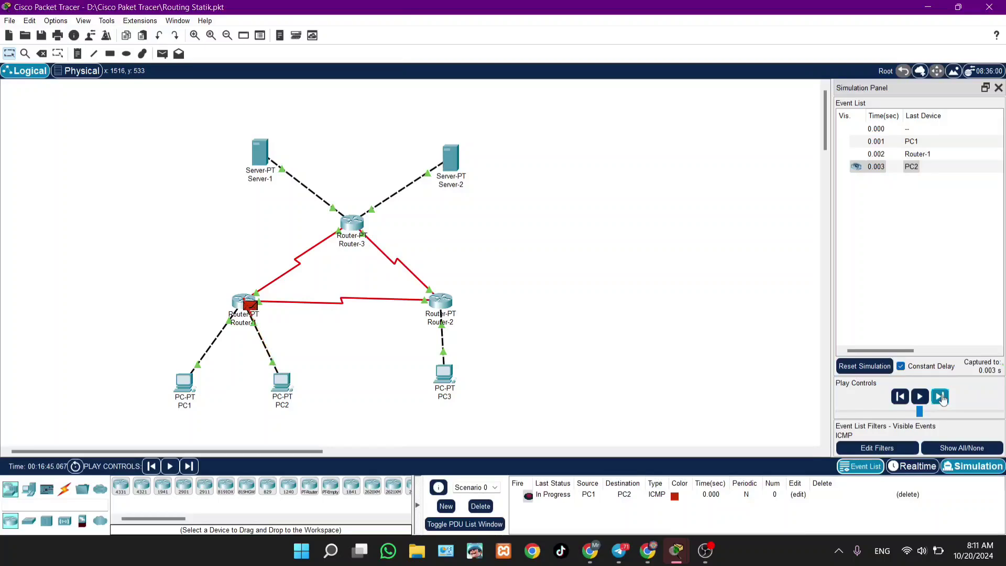
pyautogui.click(940, 396)
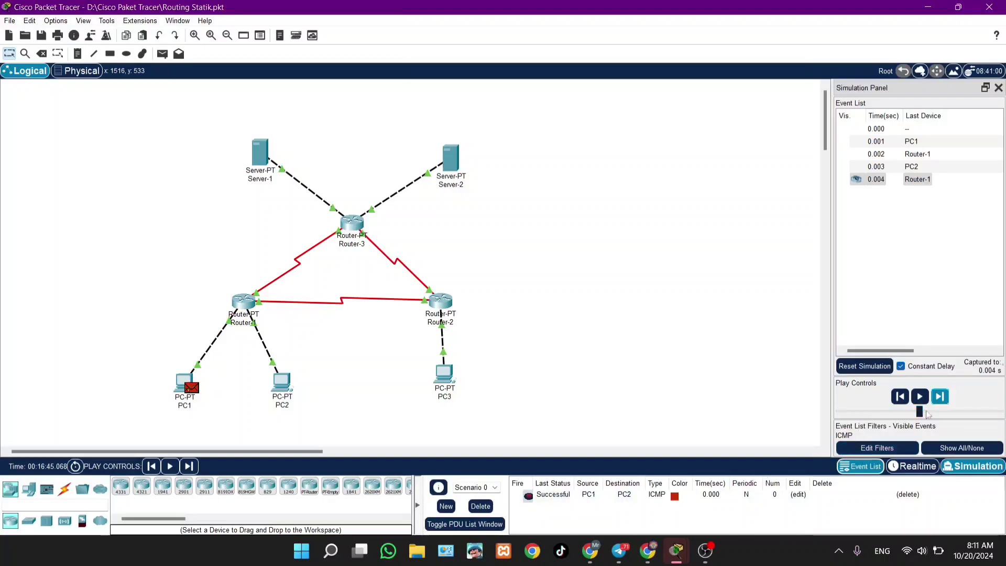
pyautogui.click(969, 412)
pyautogui.click(969, 413)
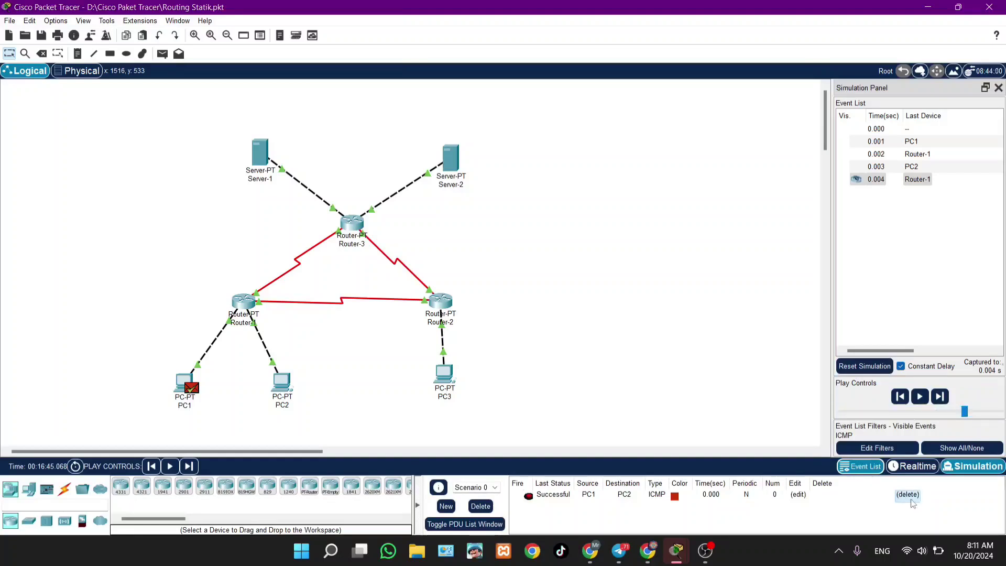
pyautogui.click(482, 506)
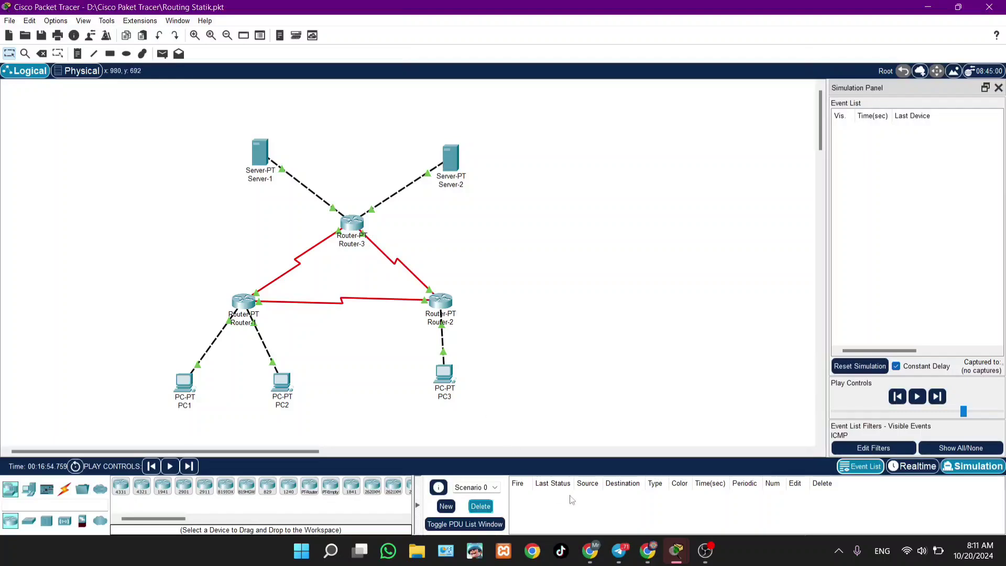
# - Check the next test in the browser article and, back in Cisco Packet Tracer, add a simple PDU from PC1 to PC3
pyautogui.click(647, 550)
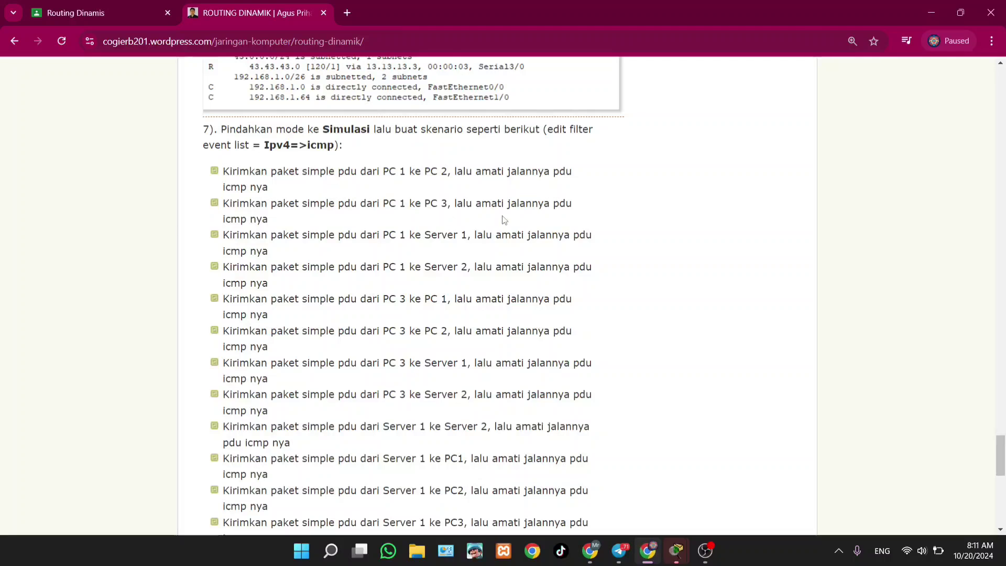
pyautogui.moveTo(679, 548)
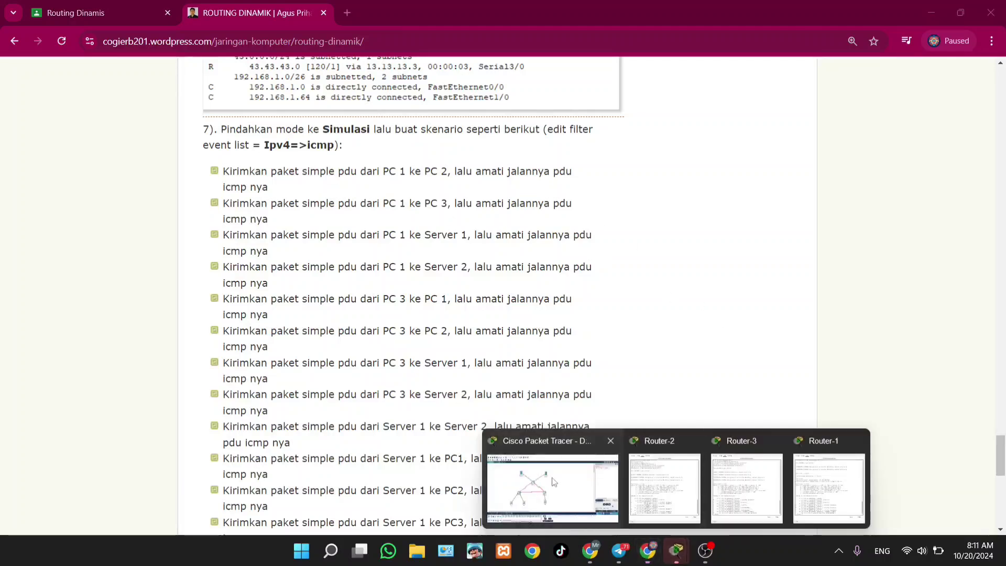
pyautogui.click(555, 487)
pyautogui.click(162, 53)
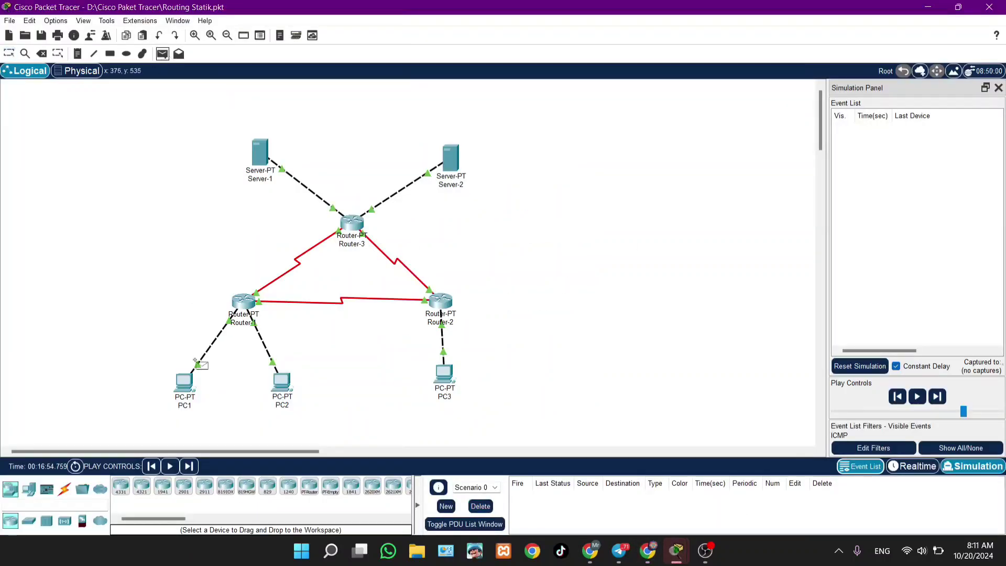
pyautogui.click(184, 382)
pyautogui.click(446, 376)
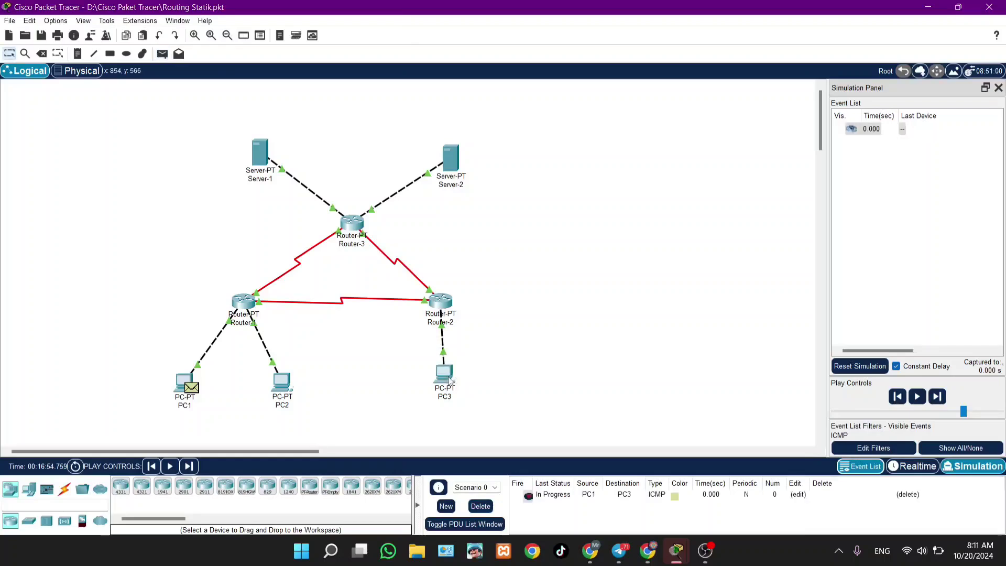
# - Run the PC1-to-PC3 simulation at a slightly slower playback speed and delete the scenario
pyautogui.click(939, 397)
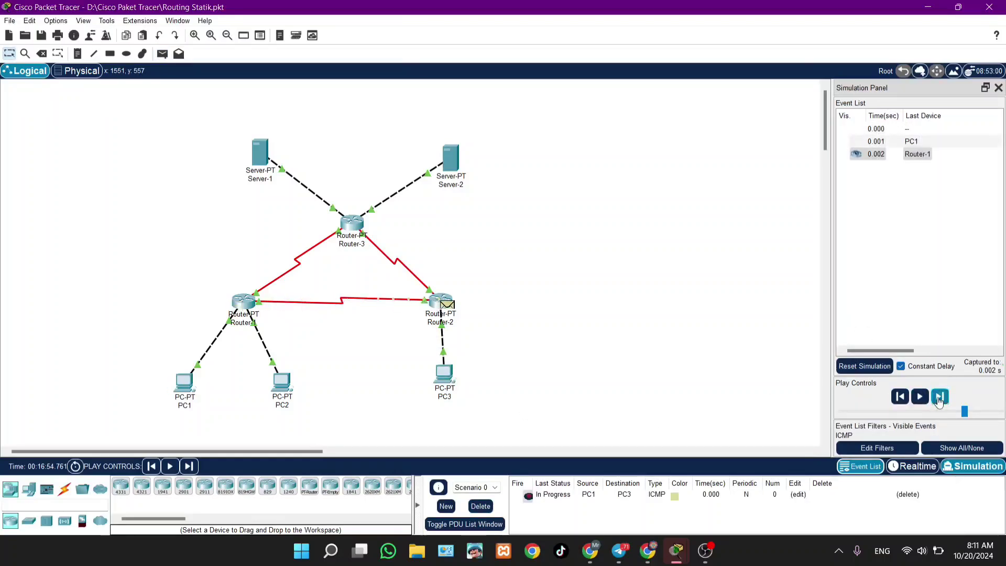
pyautogui.click(939, 414)
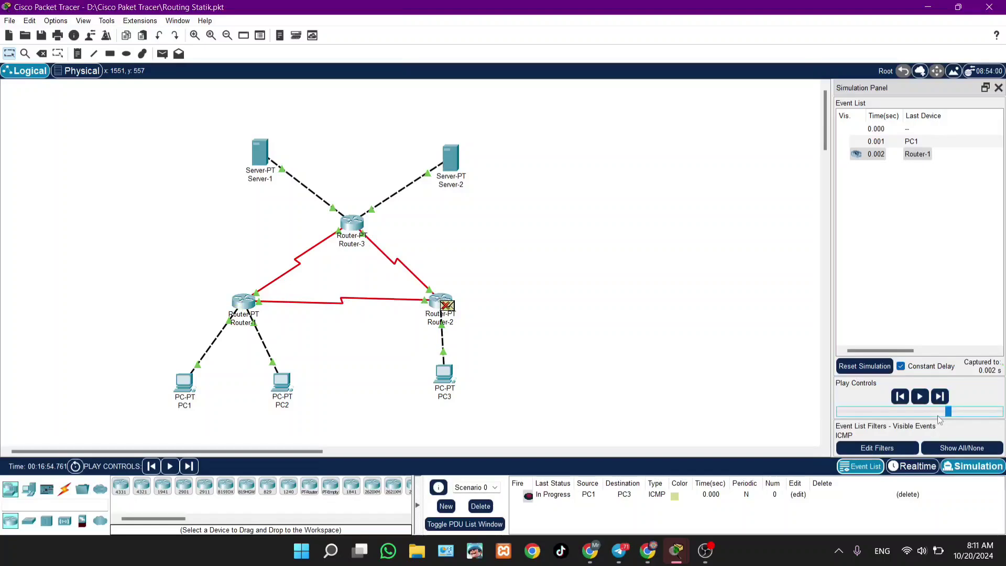
pyautogui.click(920, 397)
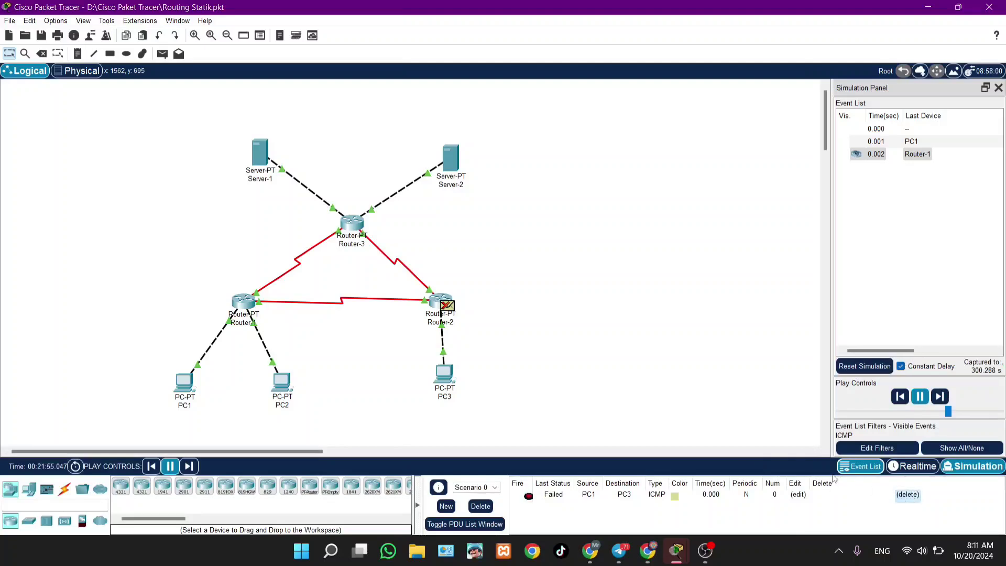
pyautogui.click(480, 506)
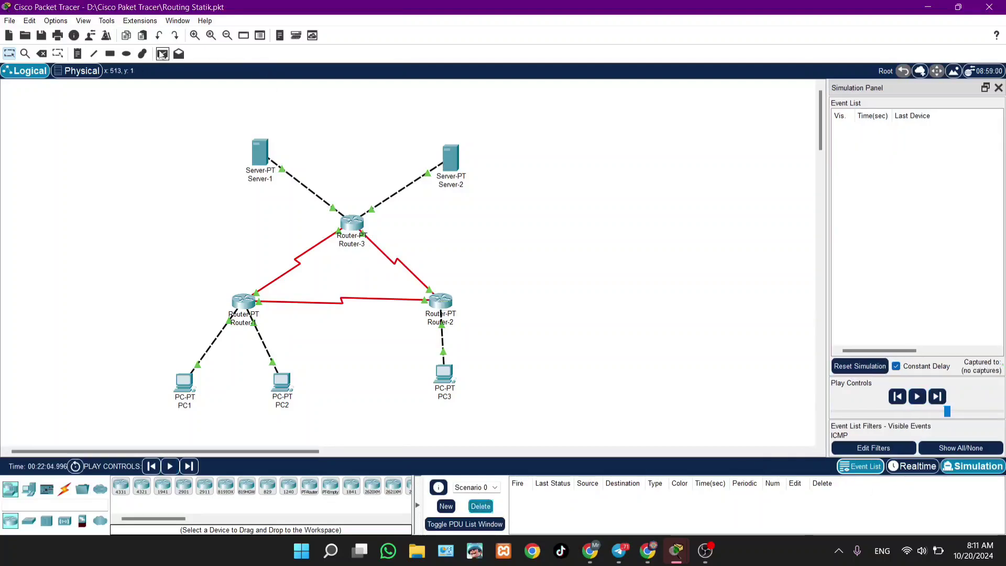
# - Repeat the simple PDU from PC1 to PC3, follow it hop by hop to its return and delete the scenario
pyautogui.click(162, 53)
pyautogui.click(186, 384)
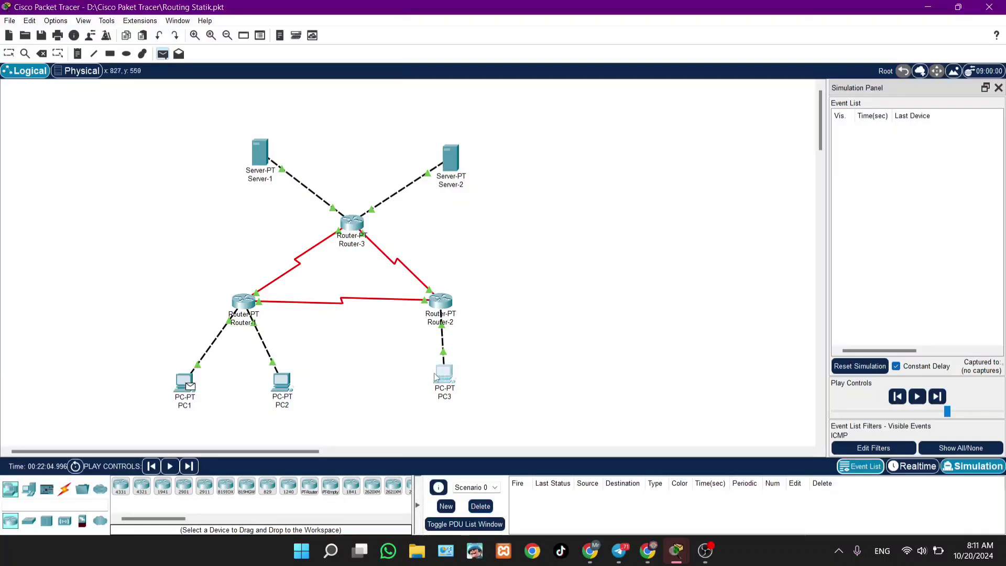
pyautogui.click(435, 375)
pyautogui.click(924, 397)
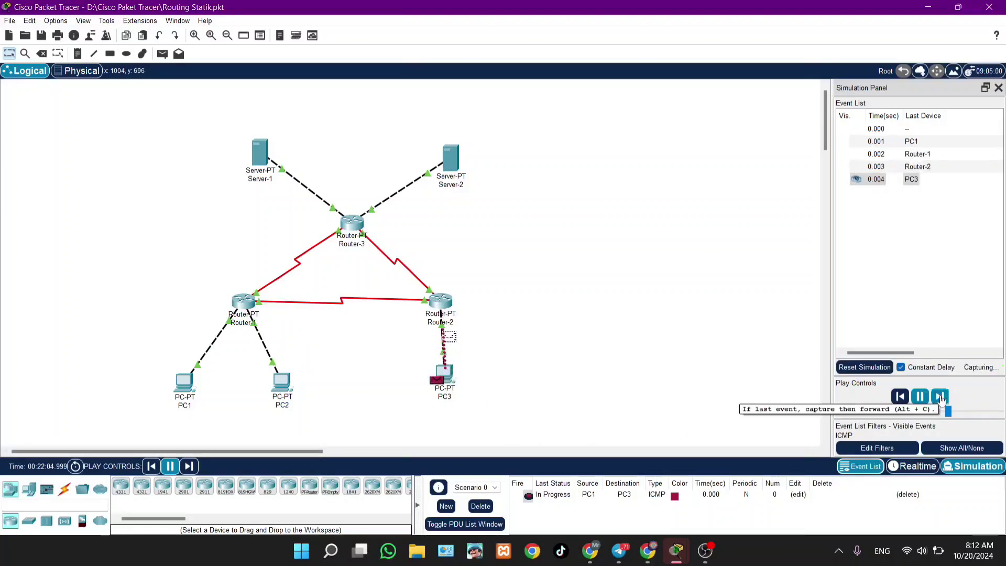
pyautogui.click(920, 398)
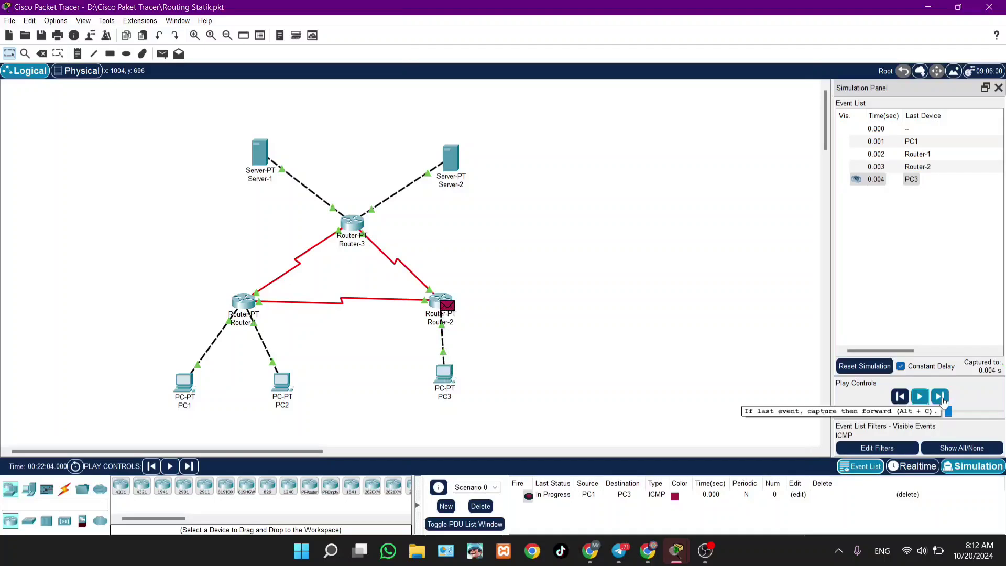
pyautogui.click(941, 398)
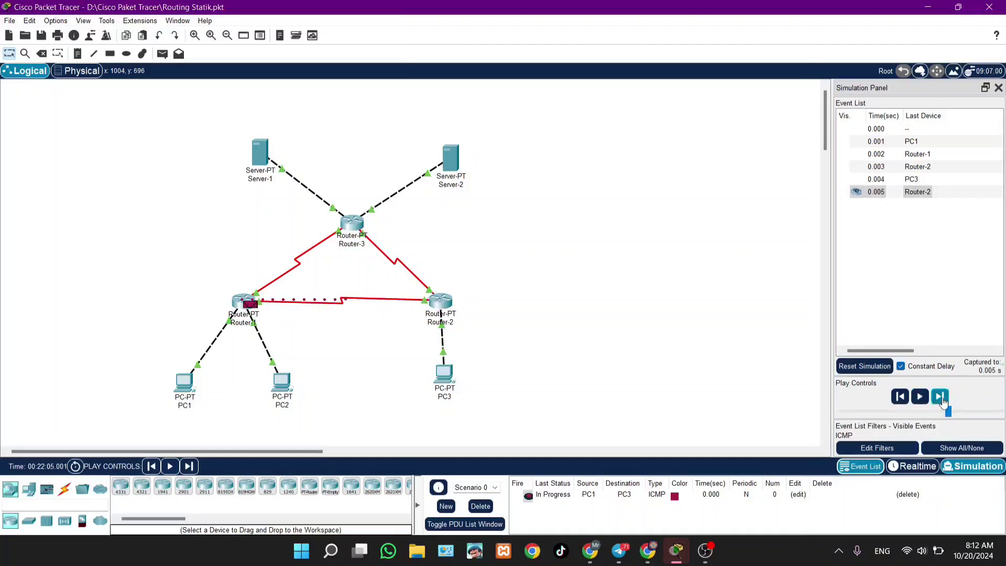
pyautogui.click(940, 397)
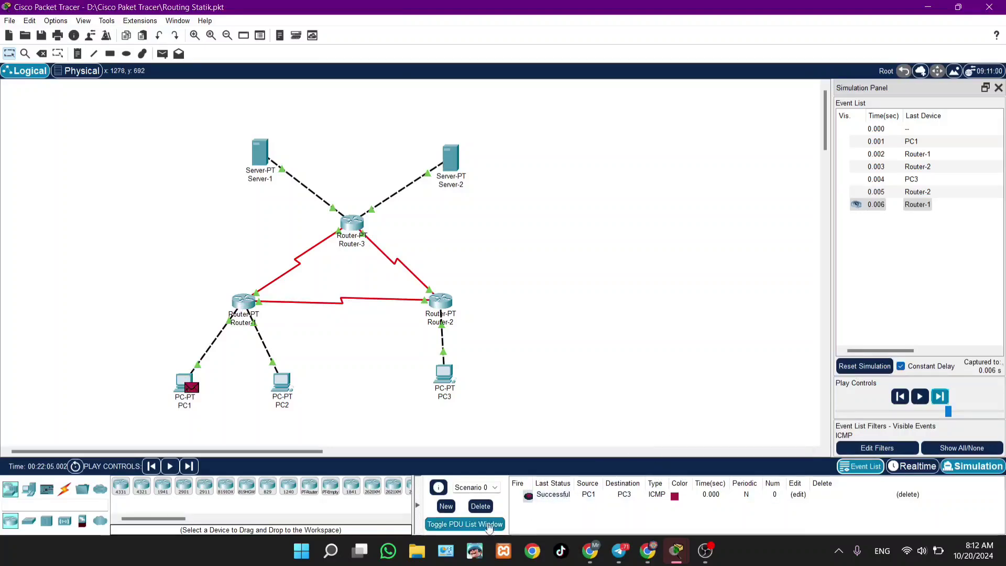
pyautogui.click(480, 505)
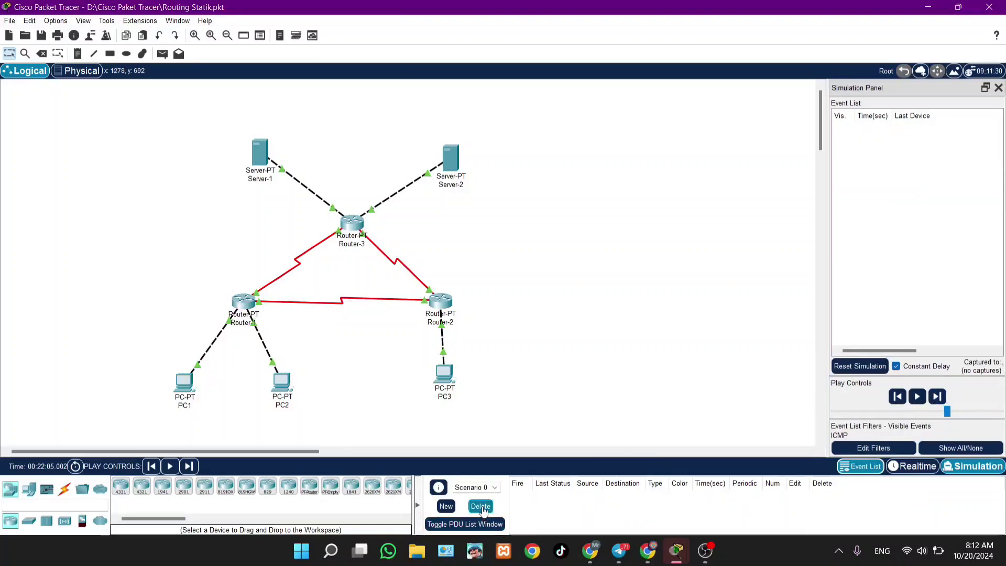
# - Look up the following test in the browser article and add a simple PDU from PC1 to Server-1 in Cisco Packet Tracer
pyautogui.click(637, 556)
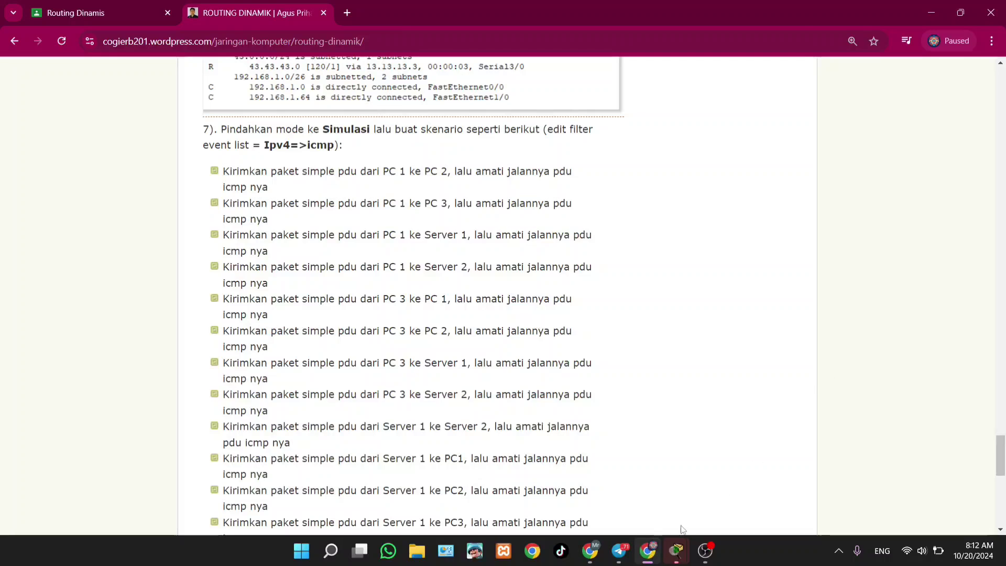
pyautogui.moveTo(676, 550)
pyautogui.click(602, 488)
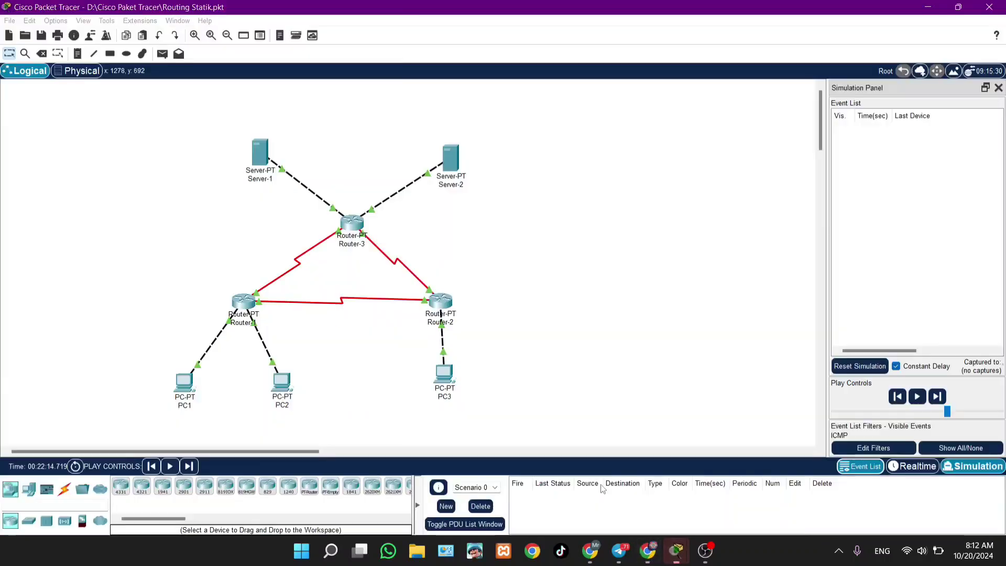
pyautogui.click(162, 54)
pyautogui.click(185, 381)
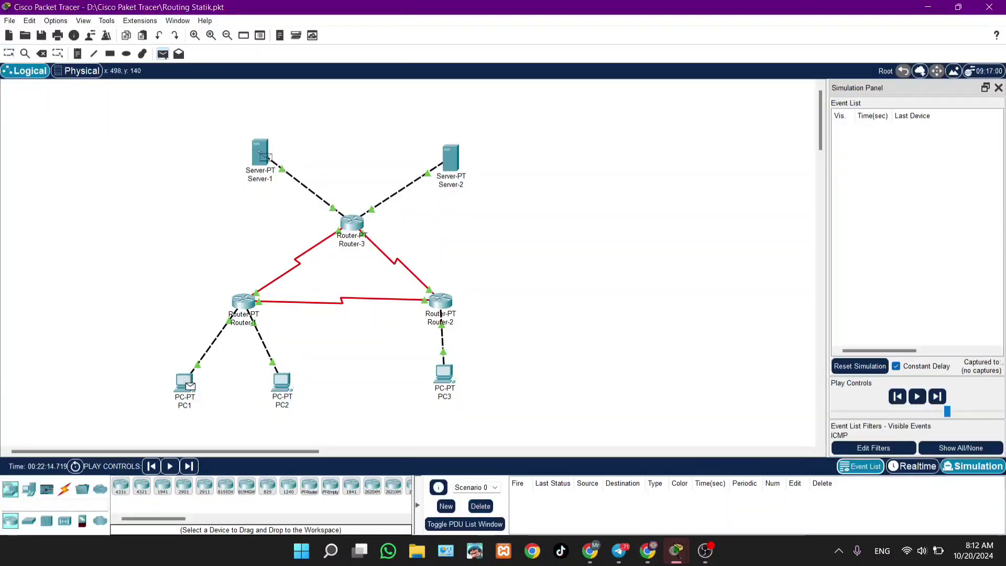
pyautogui.click(263, 155)
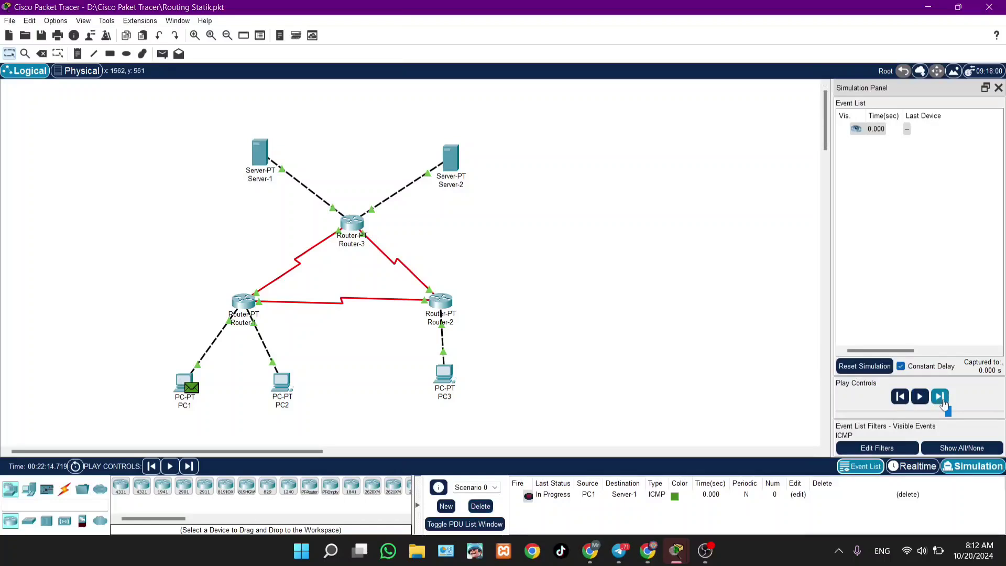
# - Capture the PC1-to-Server-1 packet forward through the routers and delete the scenario
pyautogui.click(939, 396)
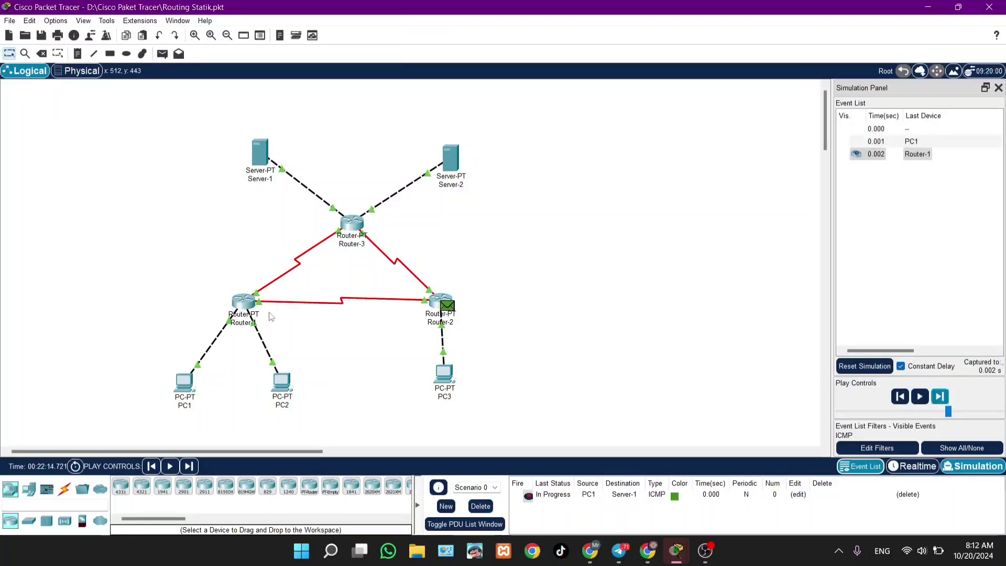
pyautogui.click(946, 397)
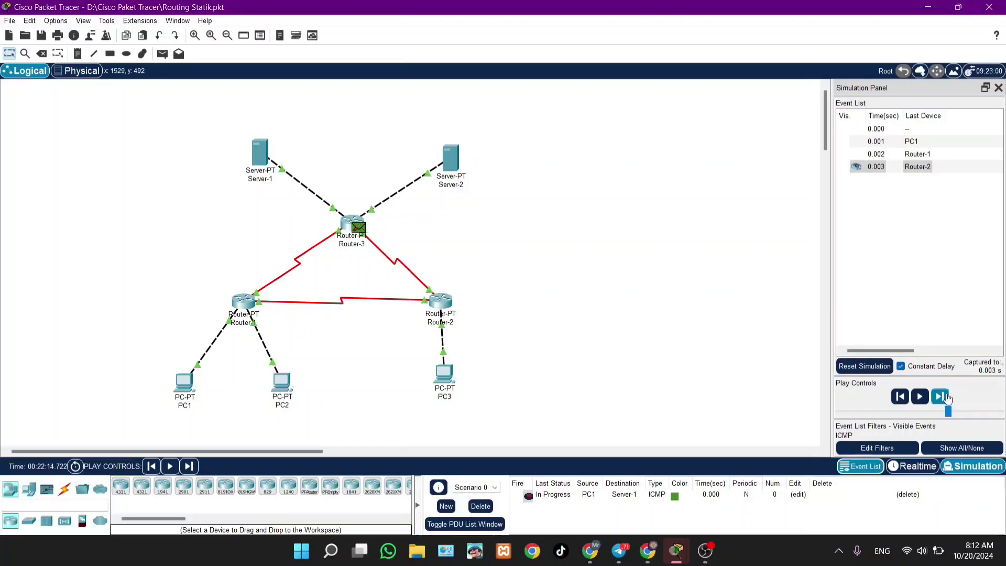
pyautogui.click(481, 507)
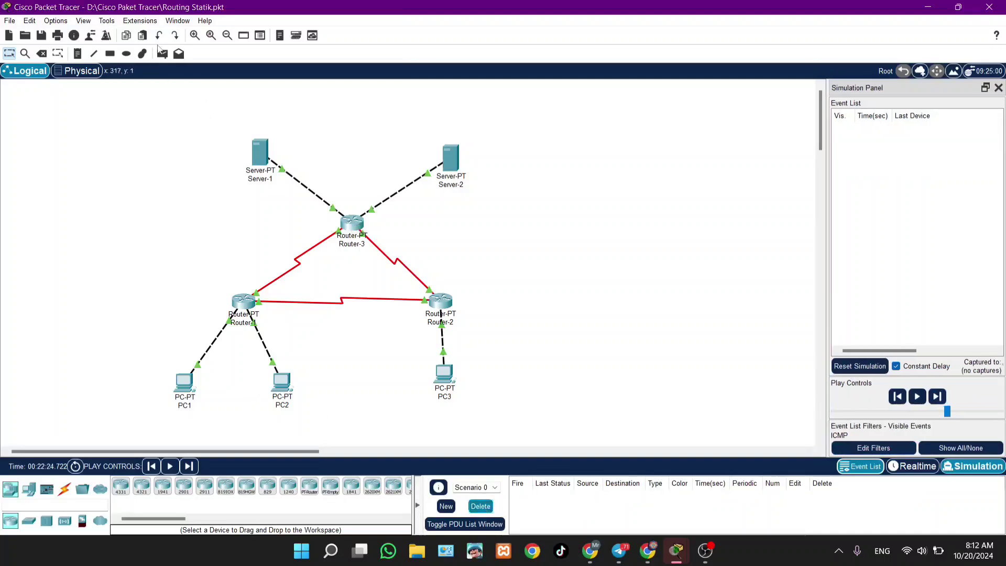
# - Add a simple PDU from PC1 to Server-1 and capture it forward hop by hop until it reaches Server-1
pyautogui.click(160, 52)
pyautogui.click(185, 382)
pyautogui.click(252, 157)
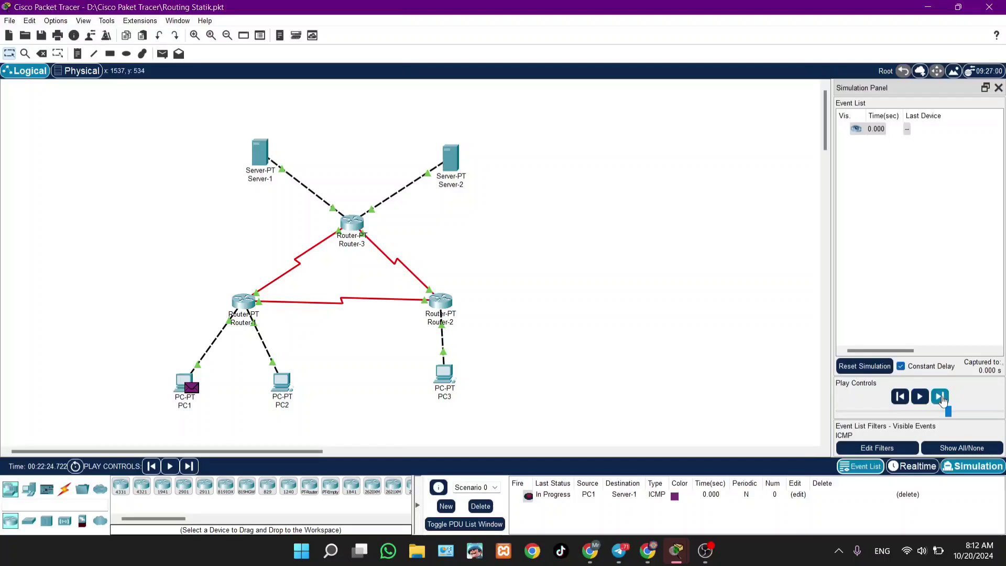
pyautogui.click(940, 398)
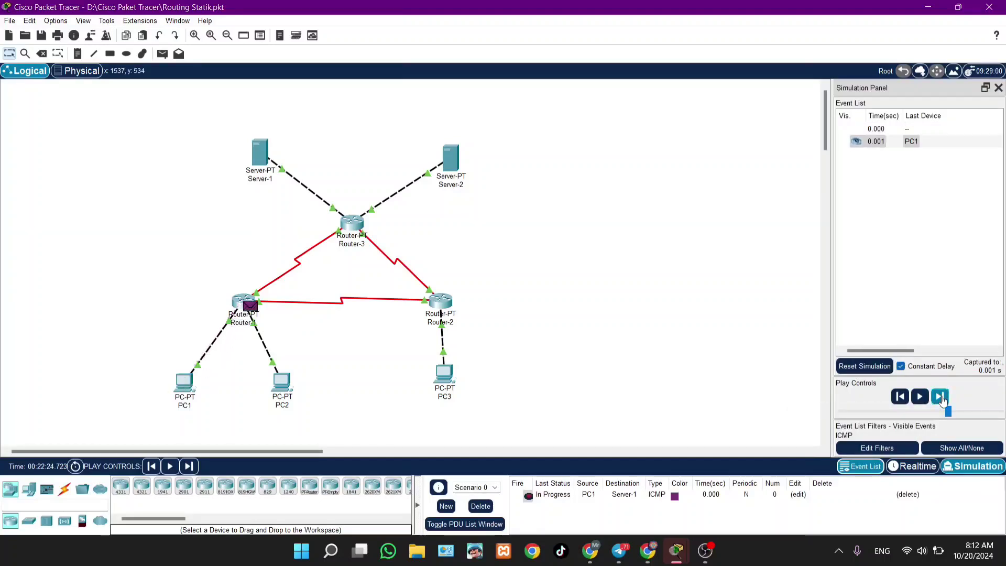
pyautogui.click(940, 398)
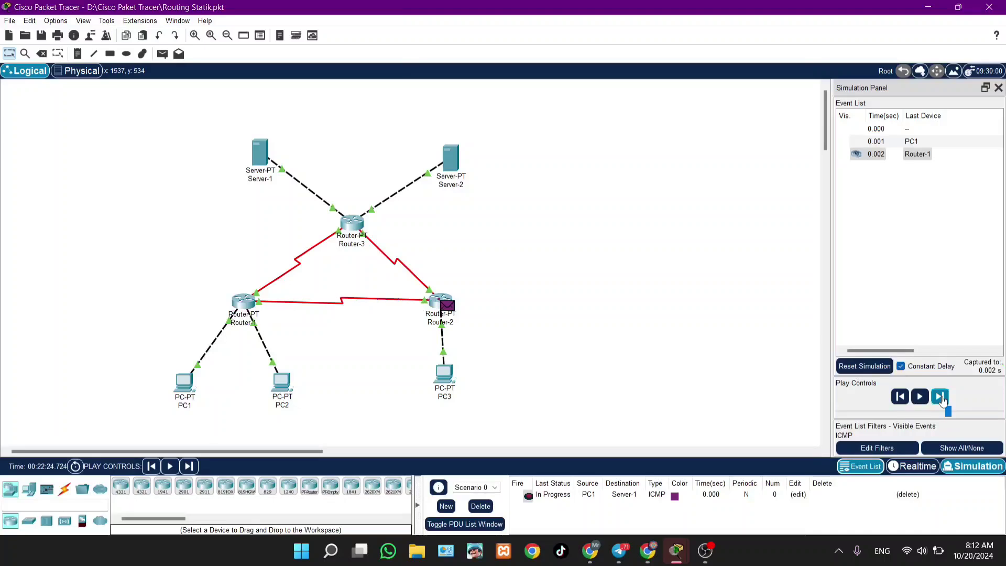
pyautogui.click(940, 397)
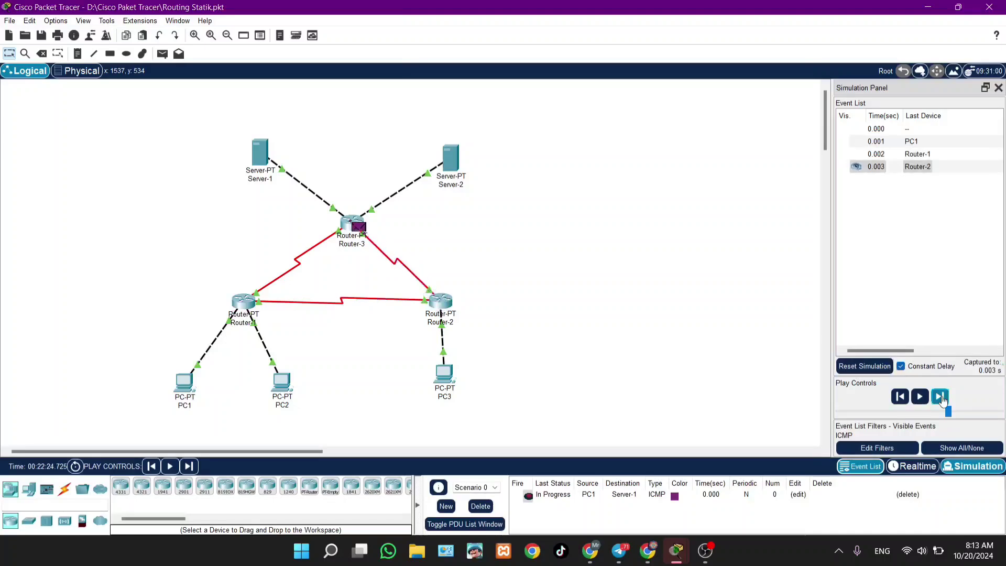
pyautogui.click(940, 397)
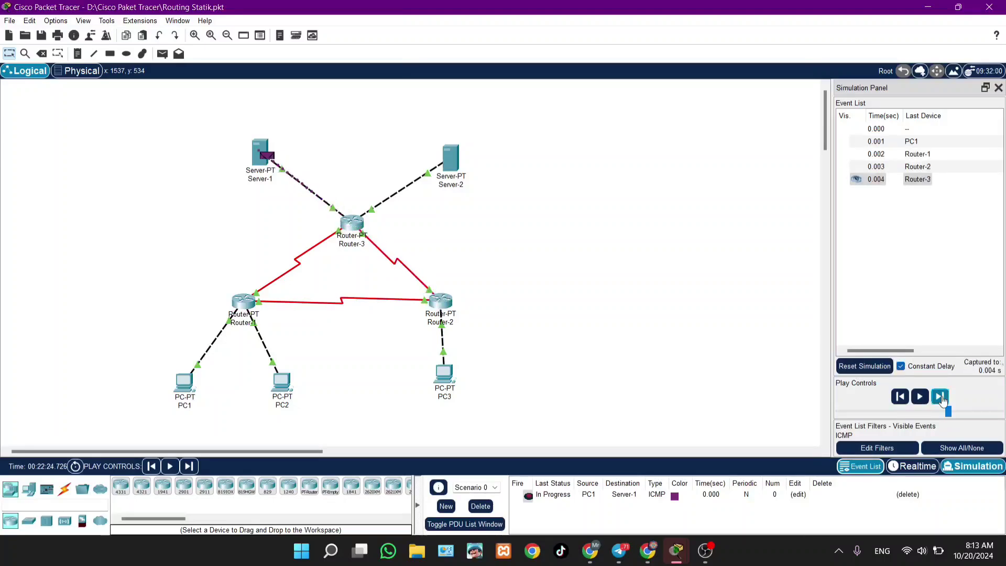
# - Step the reply from Server-1 back through the routers to PC1 and delete the scenario
pyautogui.click(940, 397)
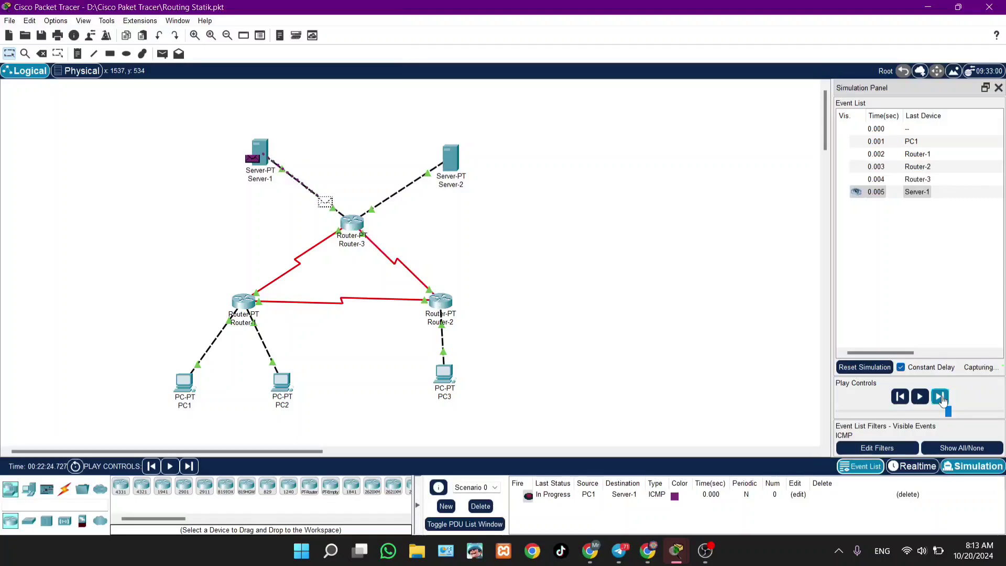
pyautogui.click(940, 398)
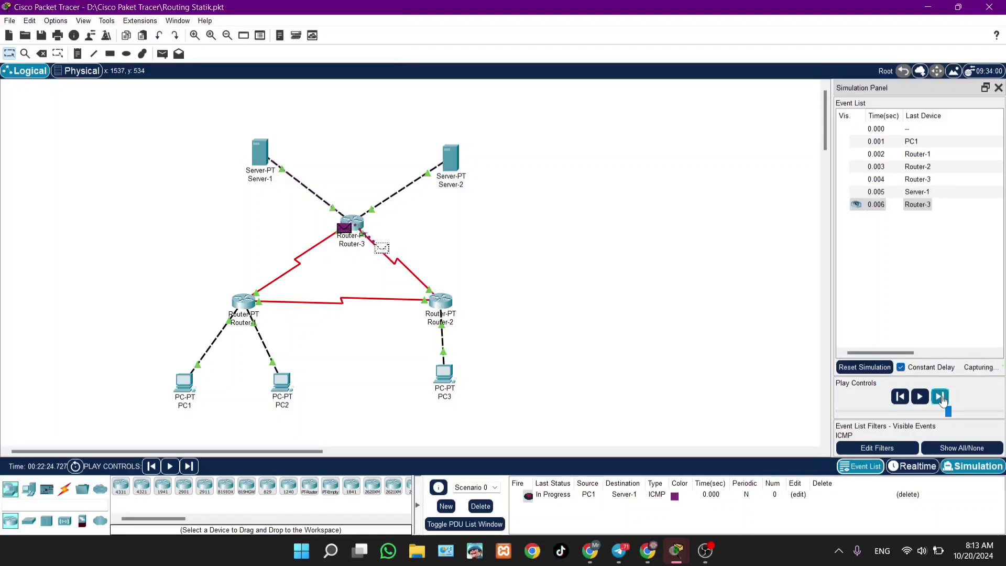
pyautogui.click(940, 398)
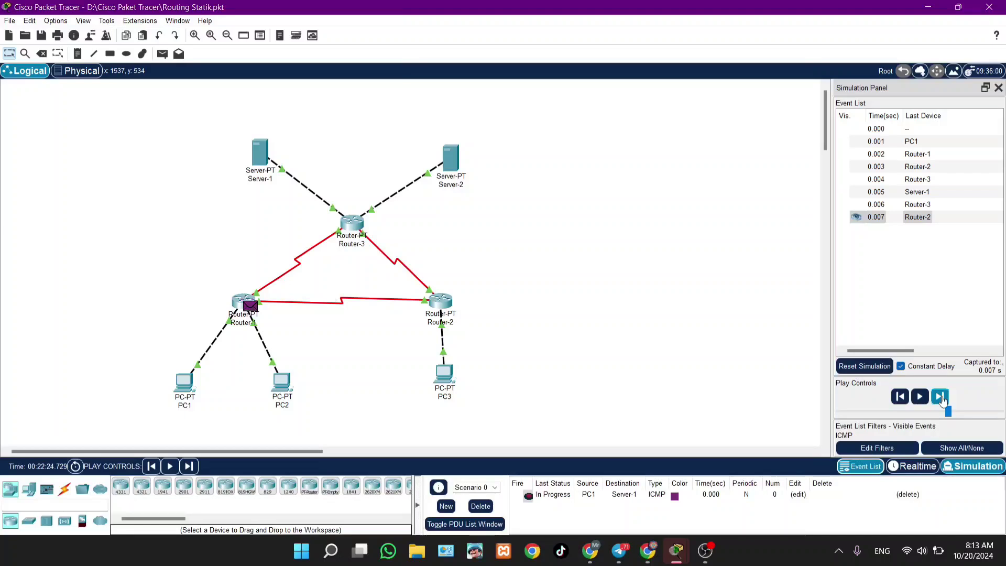
pyautogui.click(940, 398)
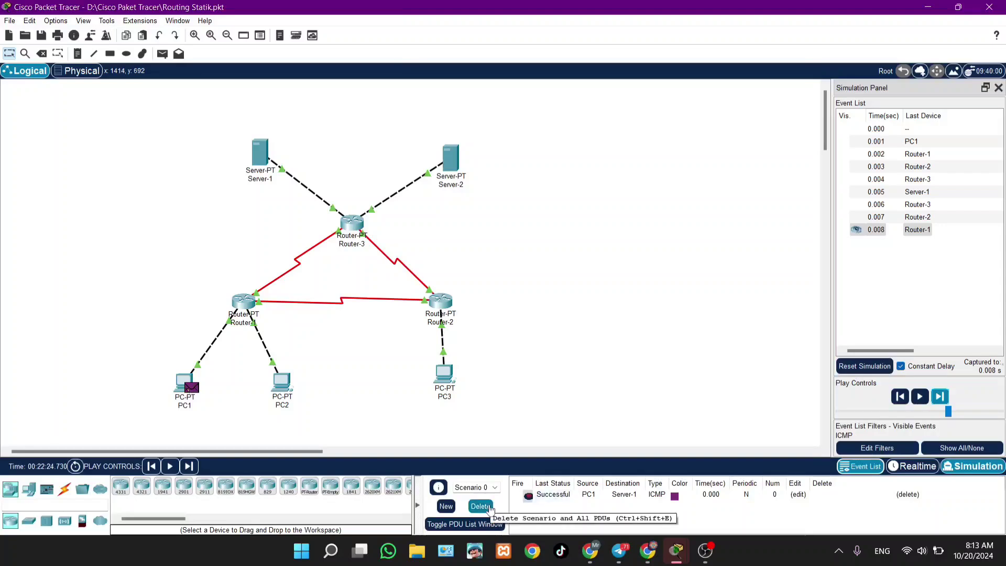
pyautogui.click(489, 506)
# - Check the article in the browser for the test after PC1 to Server-1 and return to Cisco Packet Tracer
pyautogui.click(652, 553)
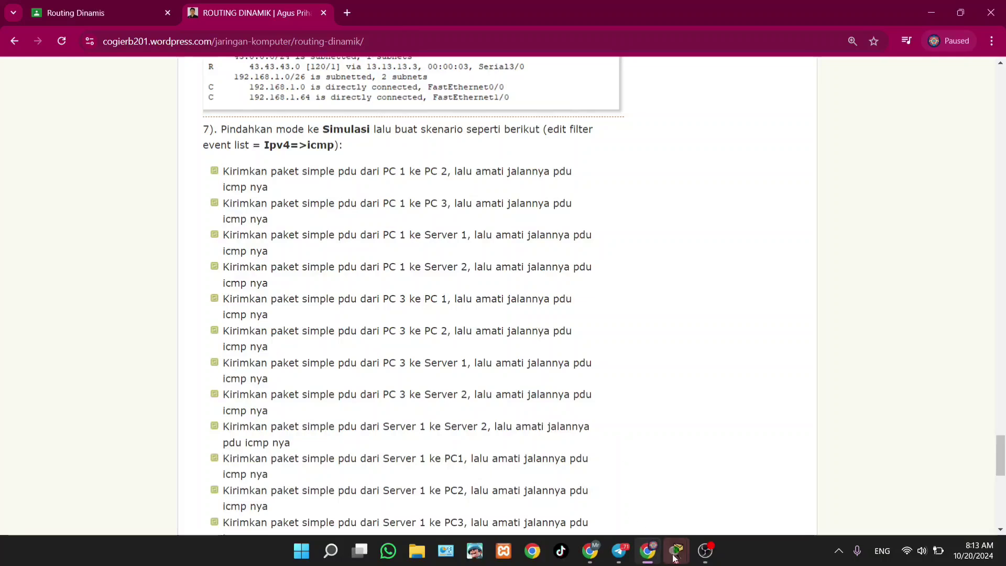
pyautogui.moveTo(675, 551)
pyautogui.click(597, 472)
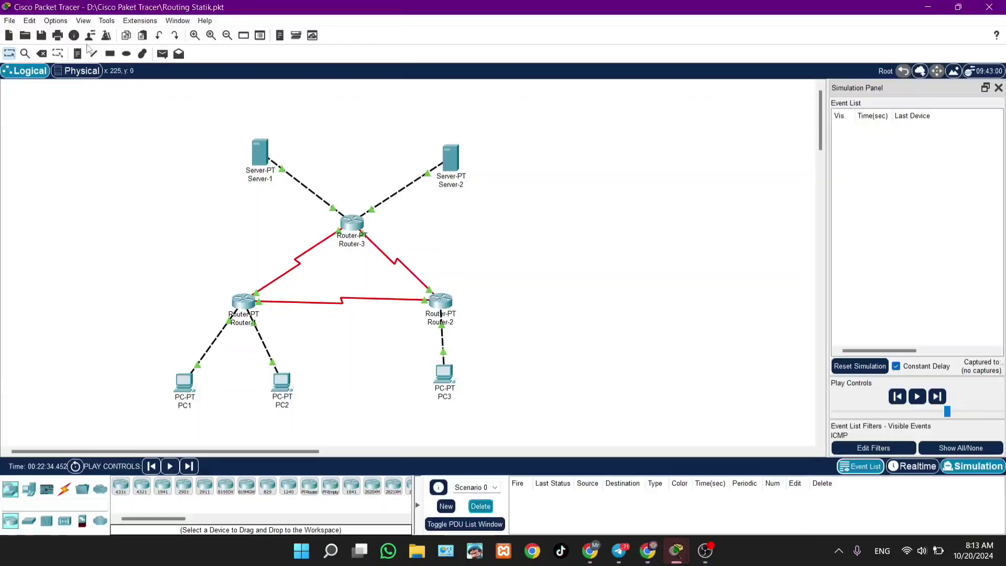
# - Try to send a simple PDU from PC1 to Server-2, capture it forward to Router-3 and delete the scenario
pyautogui.click(161, 55)
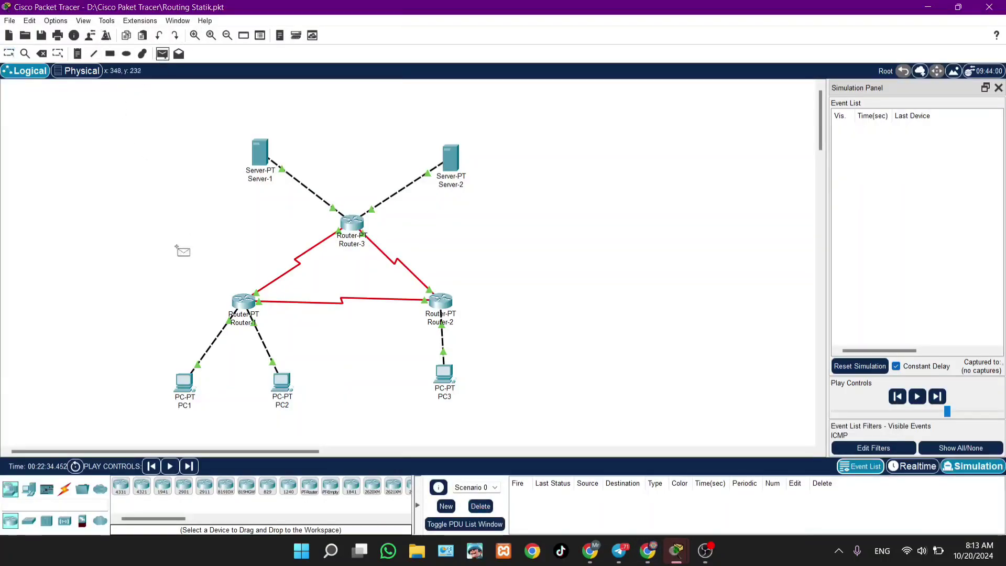
pyautogui.click(183, 380)
pyautogui.click(446, 163)
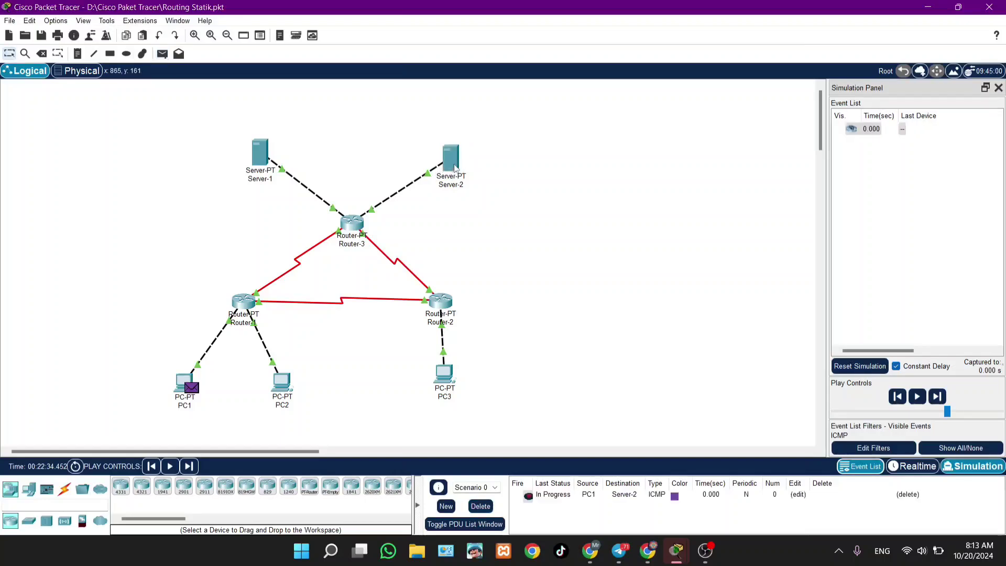
pyautogui.click(938, 400)
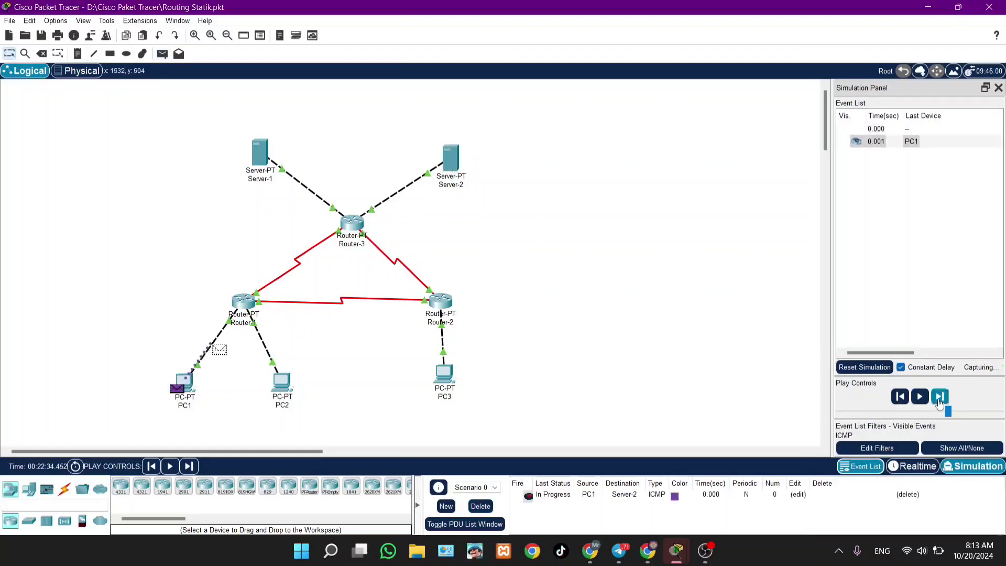
pyautogui.click(939, 400)
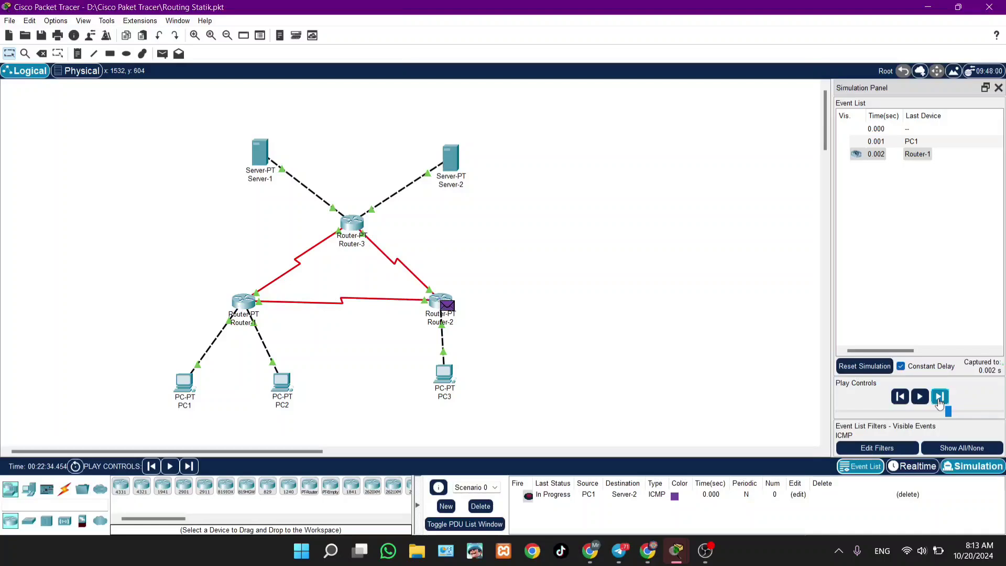
pyautogui.click(939, 400)
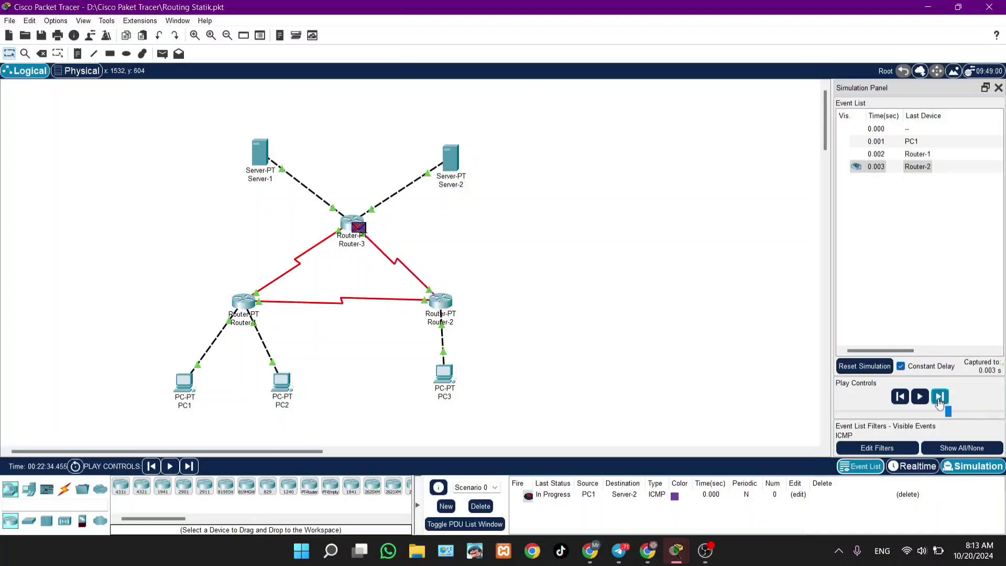
pyautogui.click(938, 400)
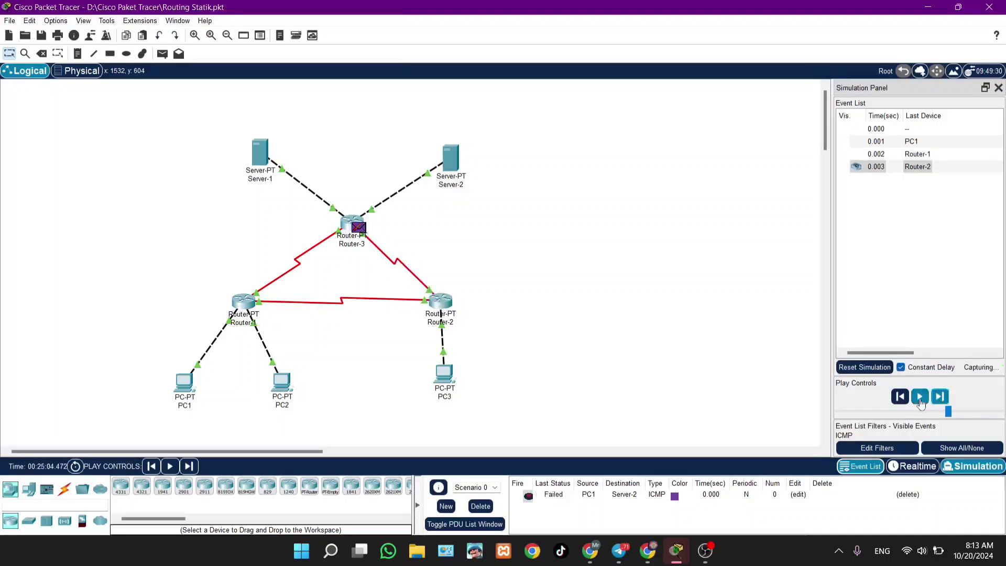
pyautogui.click(485, 506)
# - Add a simple PDU from PC1 to Server-2 again and capture it forward hop by hop until it reaches Server-2
pyautogui.click(162, 53)
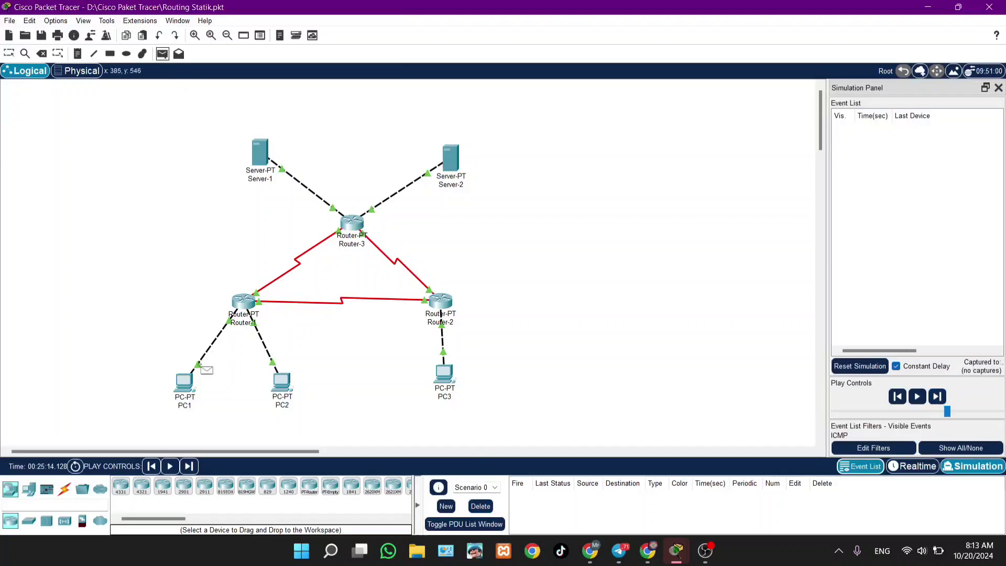
pyautogui.click(451, 157)
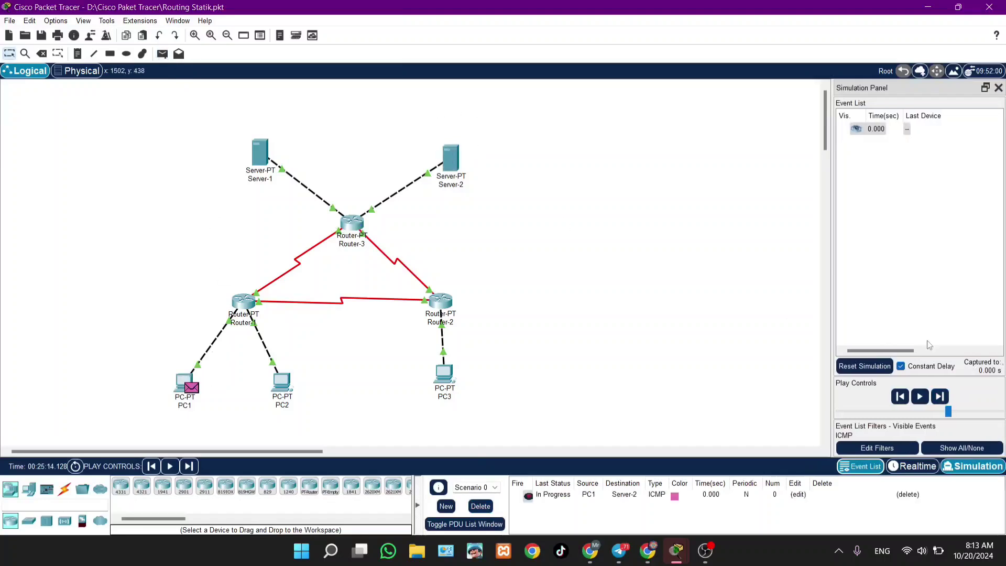
pyautogui.click(939, 397)
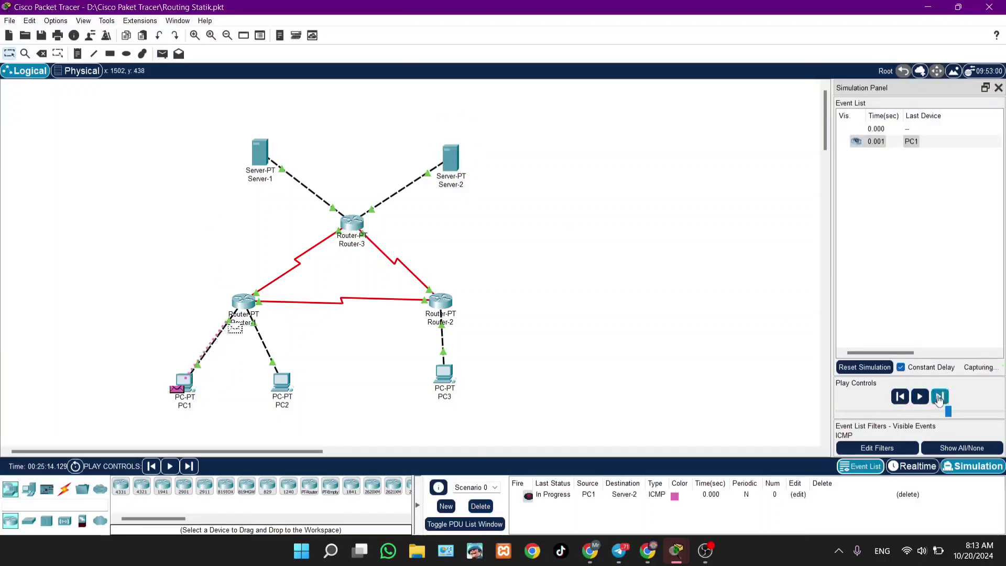
pyautogui.click(939, 397)
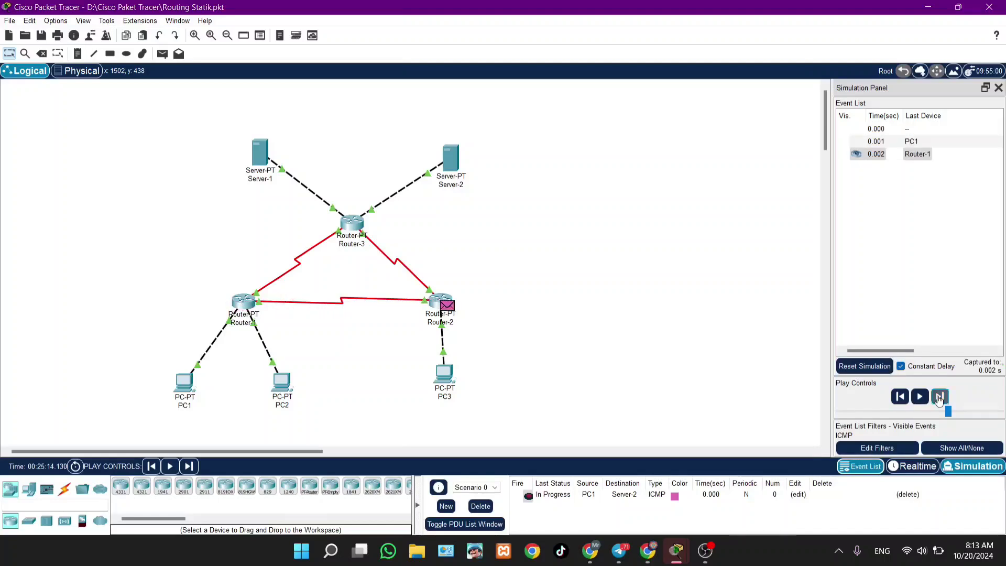
pyautogui.click(939, 397)
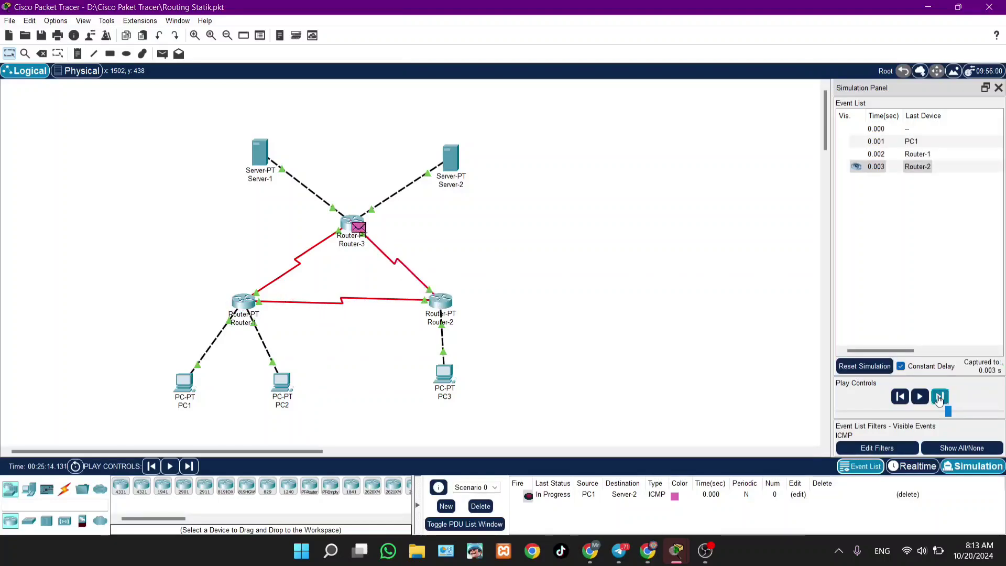
pyautogui.click(939, 397)
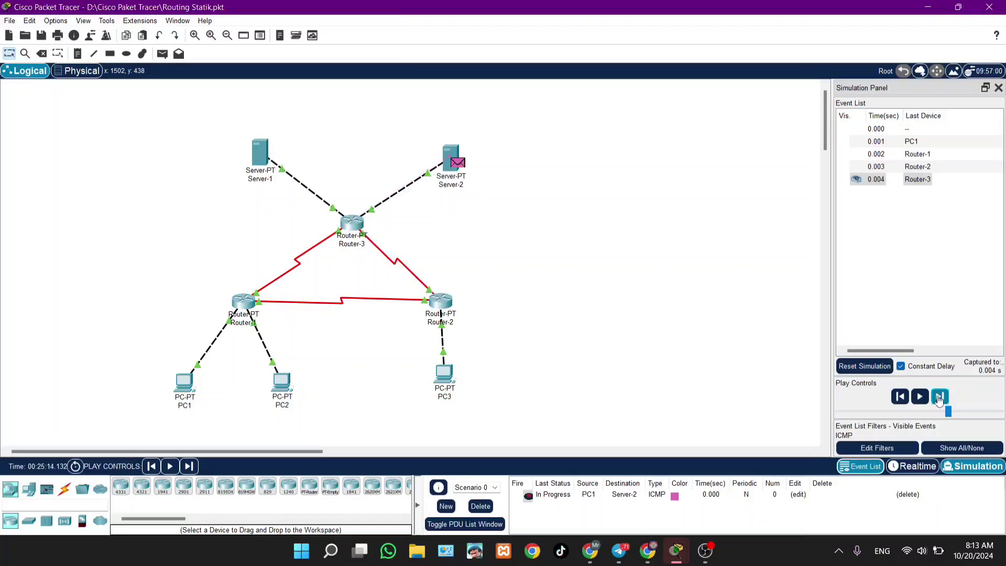
# - Step the reply from Server-2 back through the routers to PC1 and delete the scenario
pyautogui.click(939, 397)
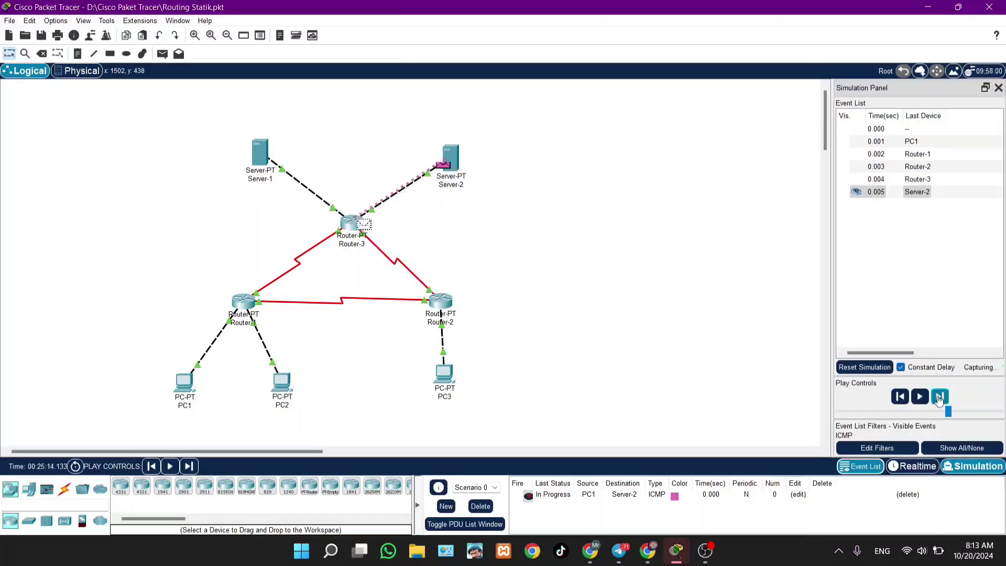
pyautogui.click(939, 397)
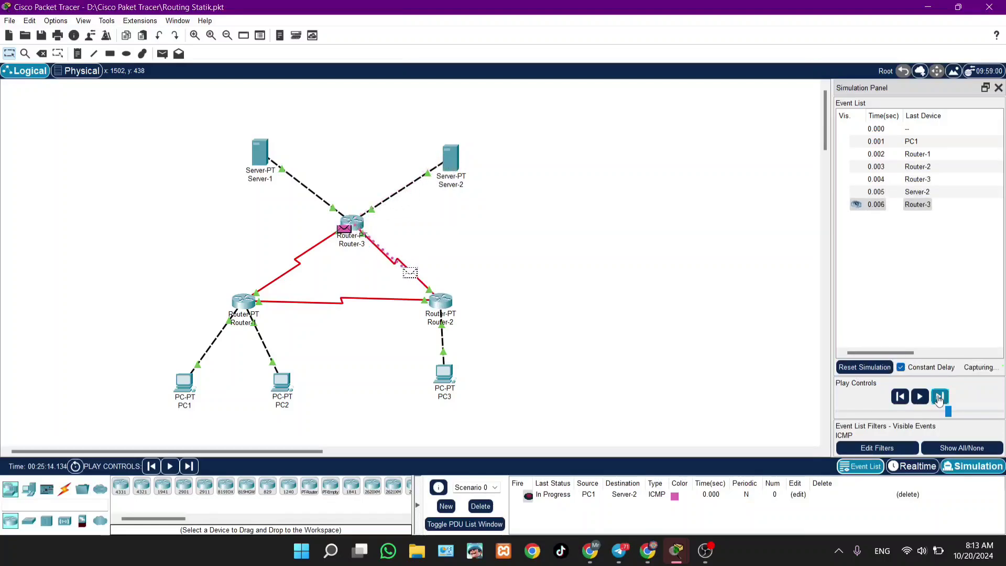
pyautogui.click(939, 396)
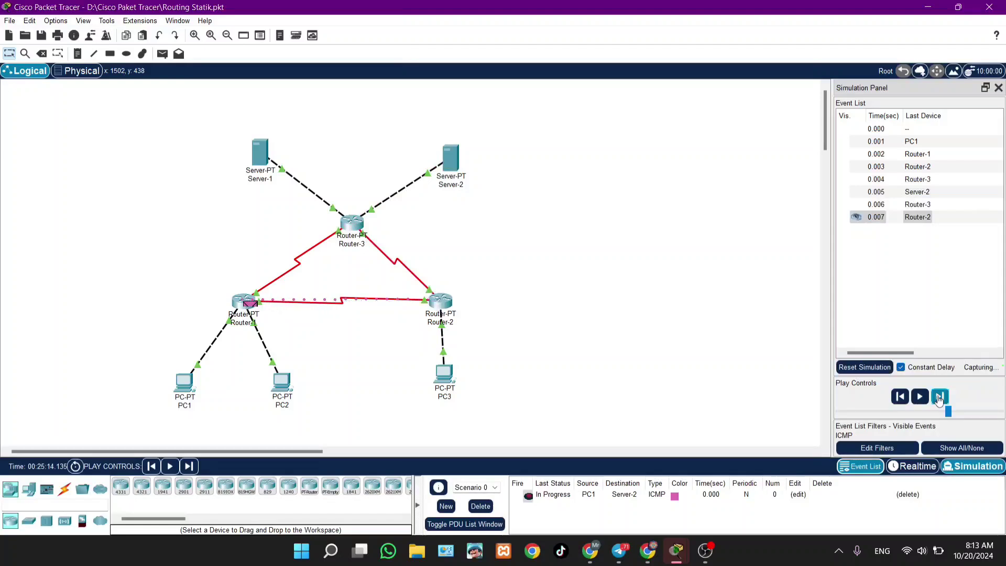
pyautogui.click(939, 397)
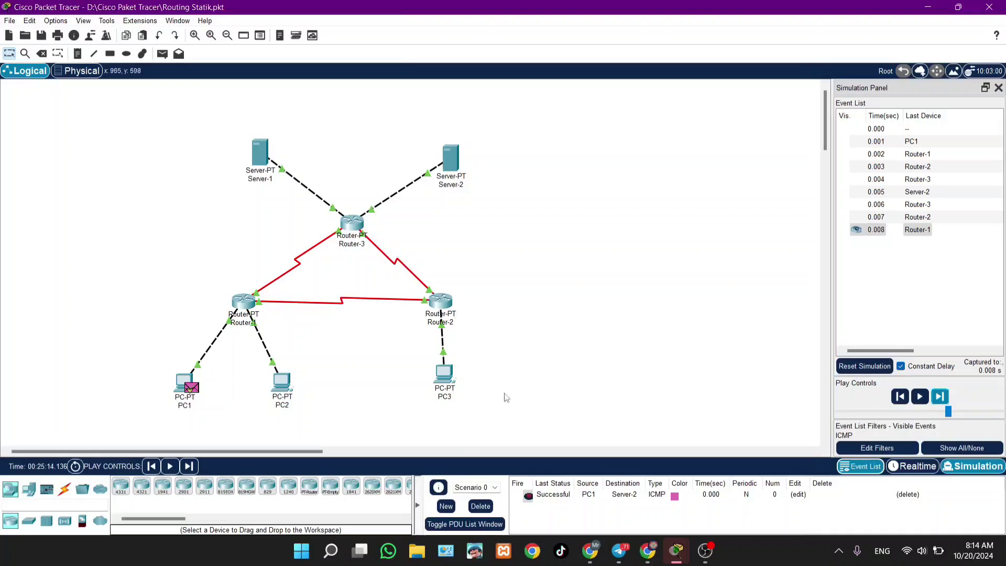
pyautogui.click(482, 507)
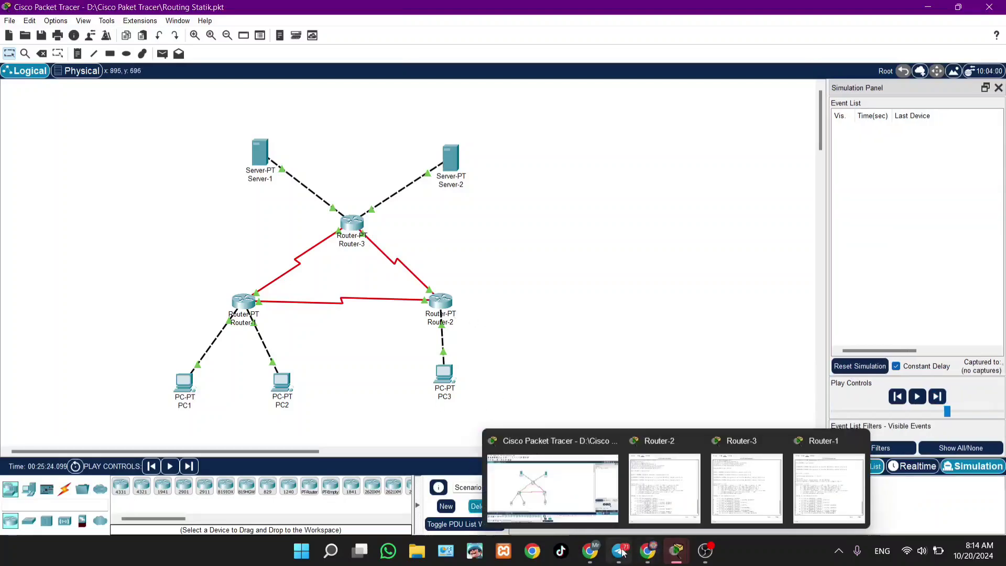
# - Review the remaining simulation tests in the browser article and return to Cisco Packet Tracer
pyautogui.click(647, 555)
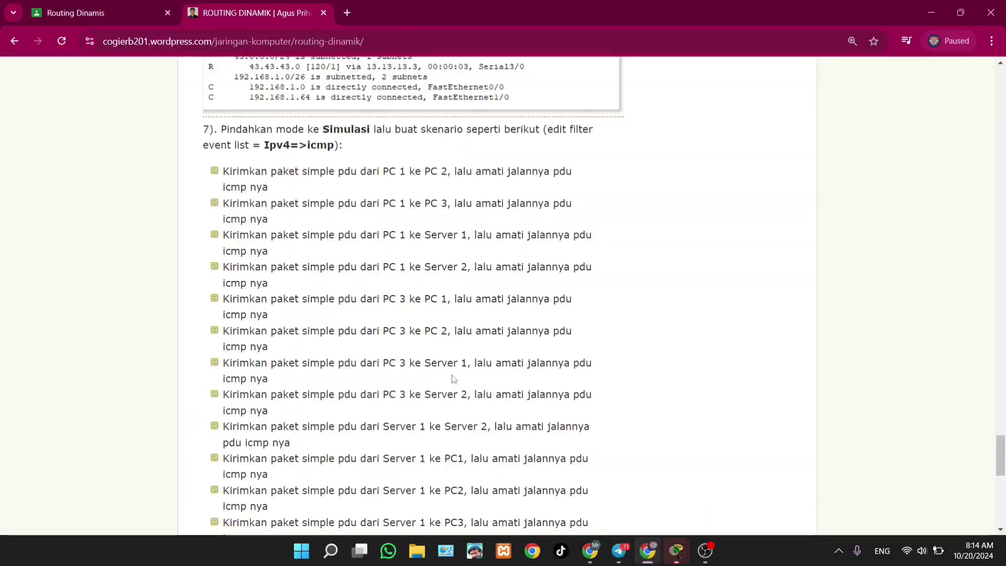
pyautogui.scroll(-2, 378, 311)
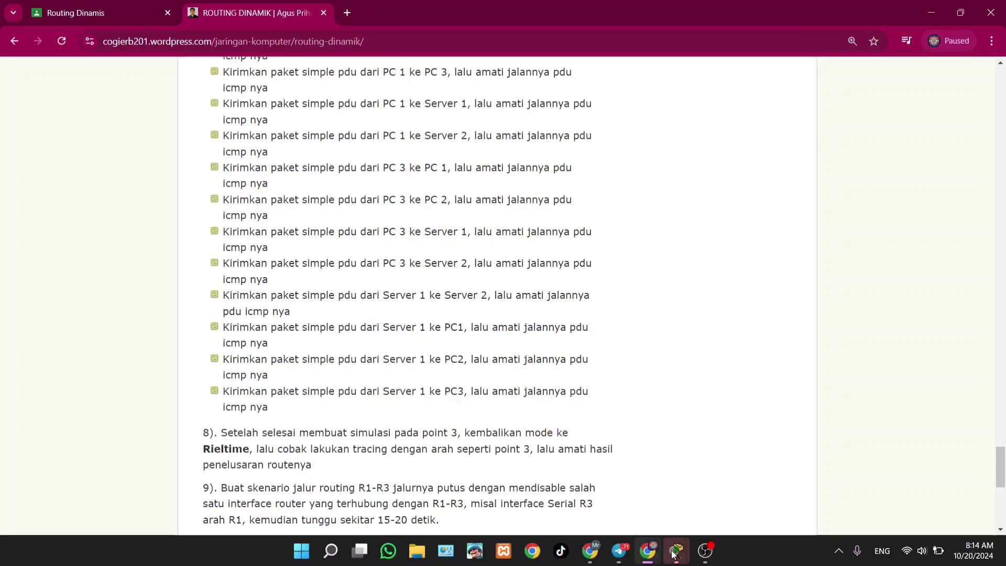
pyautogui.moveTo(675, 550)
pyautogui.click(557, 487)
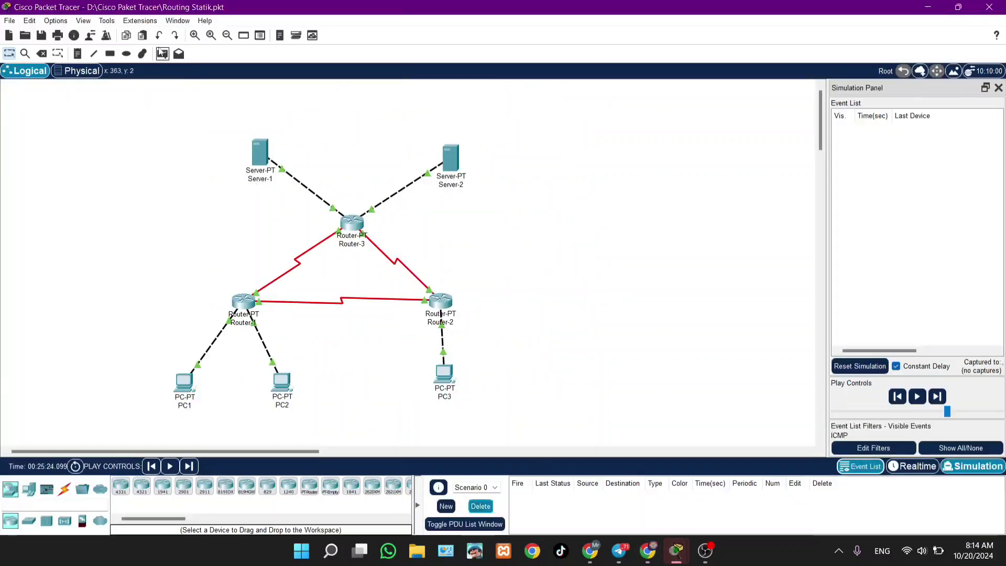
# - Add a simple PDU from PC3 to PC1 and capture it forward hop by hop until it reaches PC1
pyautogui.click(162, 53)
pyautogui.click(444, 371)
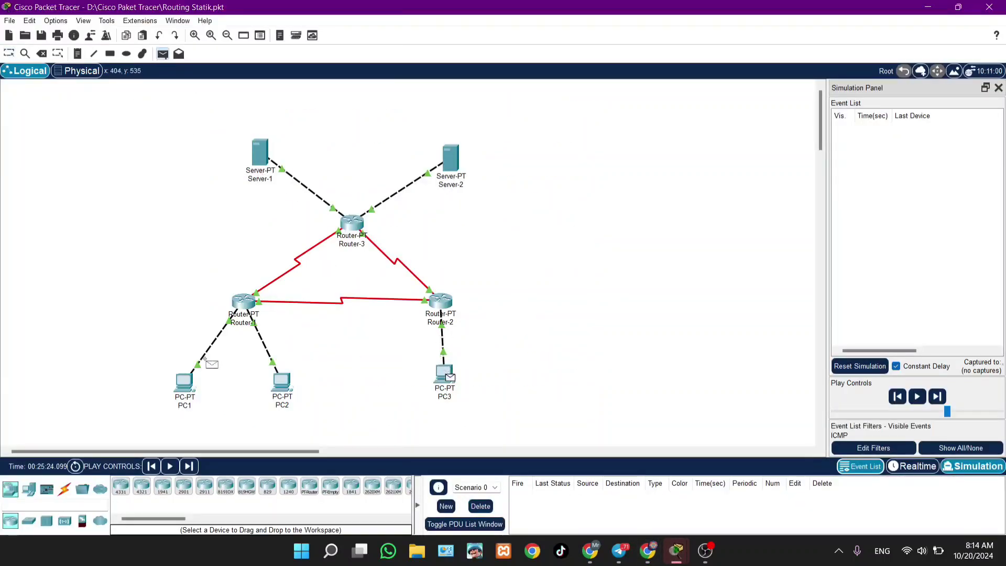
pyautogui.click(184, 383)
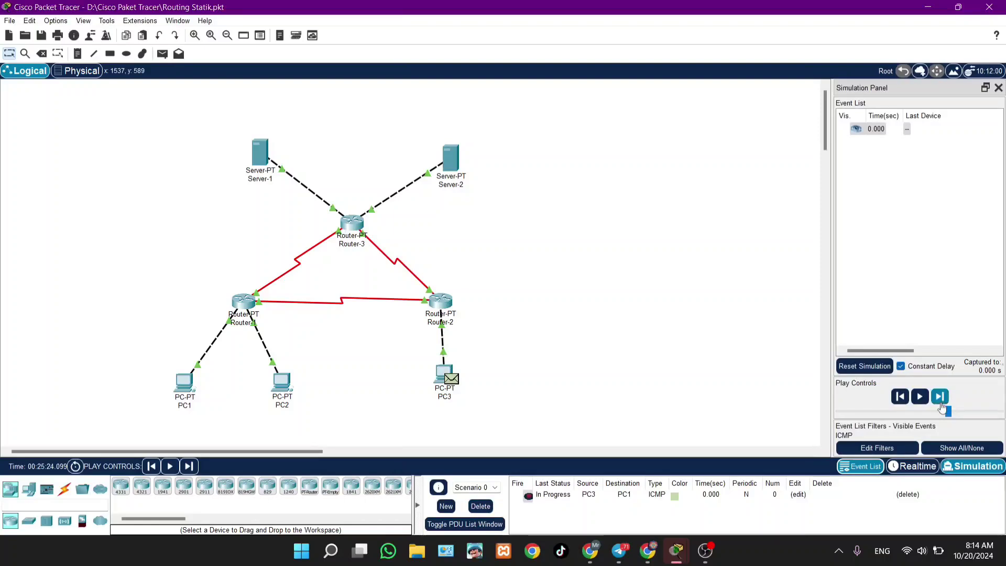
pyautogui.click(940, 399)
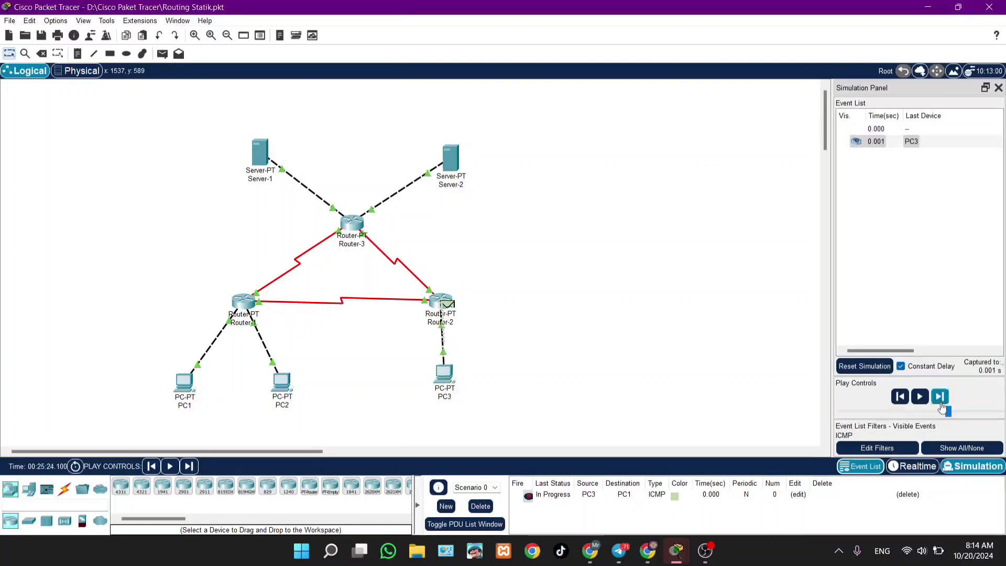
pyautogui.click(939, 398)
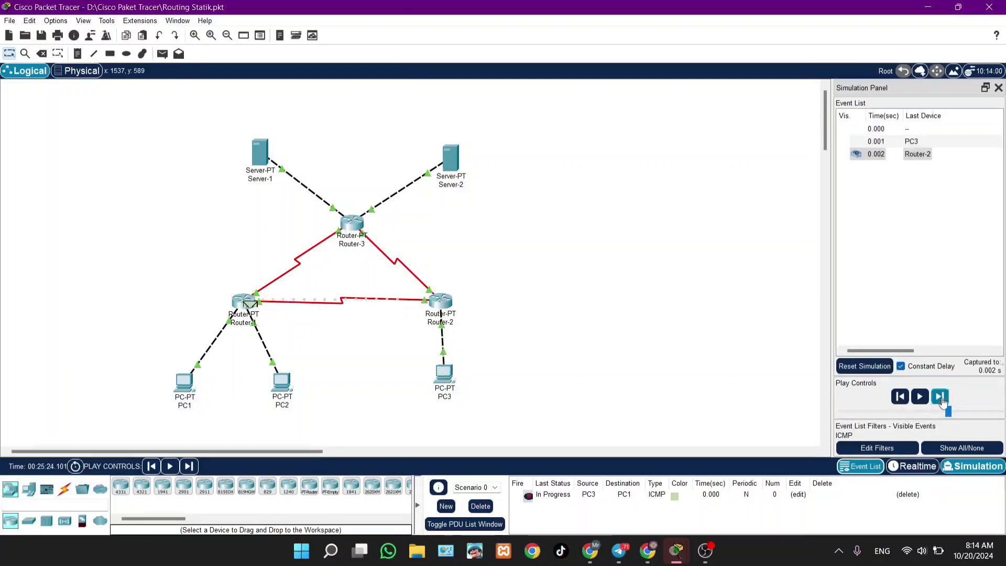
pyautogui.click(939, 398)
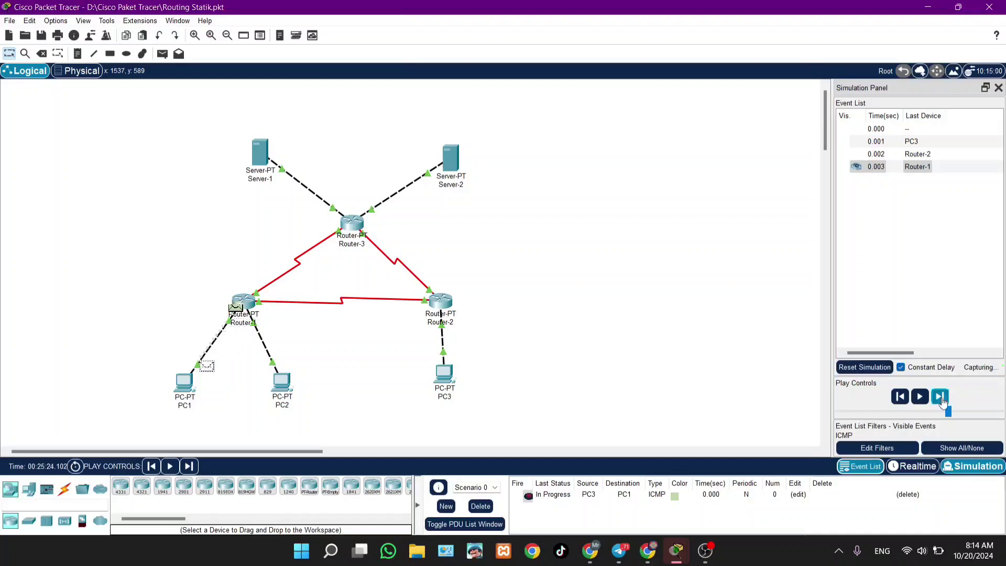
# - Step the reply from PC1 back through the routers to PC3 and delete the scenario
pyautogui.click(940, 398)
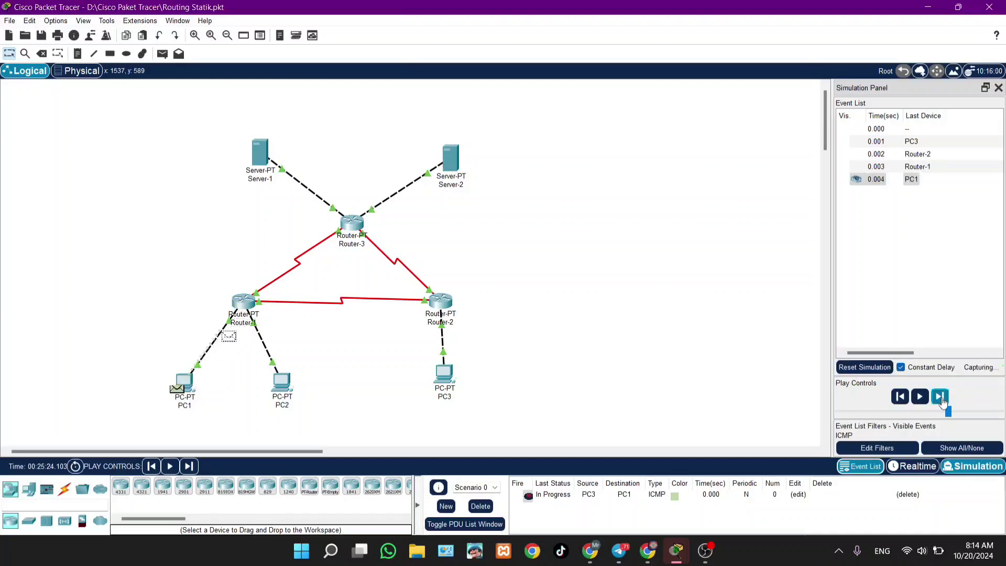
pyautogui.click(940, 397)
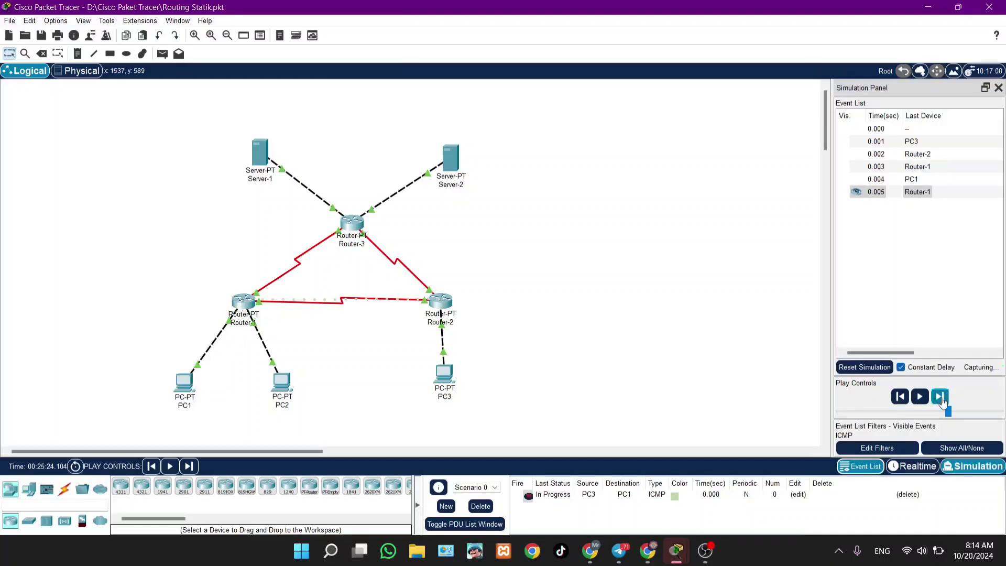
pyautogui.click(939, 397)
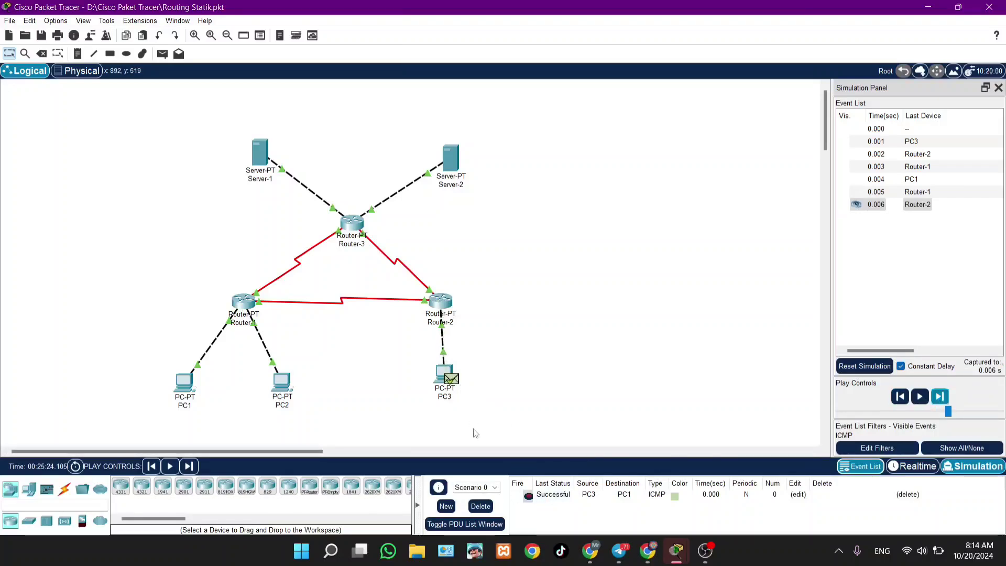
pyautogui.click(480, 506)
# - Check the next test in the browser article, then send a simple PDU from PC3 to PC2 in Cisco Packet Tracer, stepping it to PC2
pyautogui.click(647, 550)
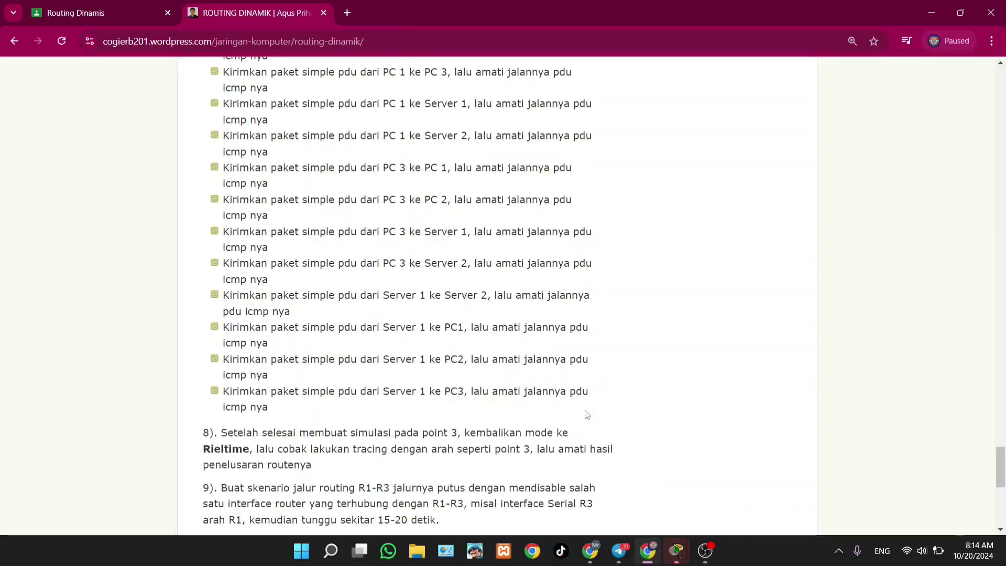
pyautogui.click(676, 550)
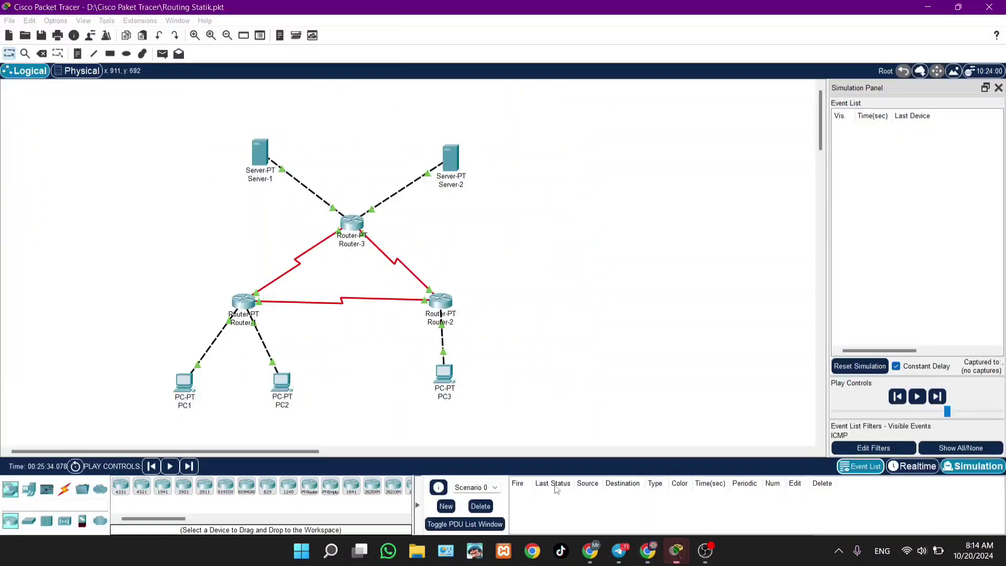
pyautogui.click(163, 57)
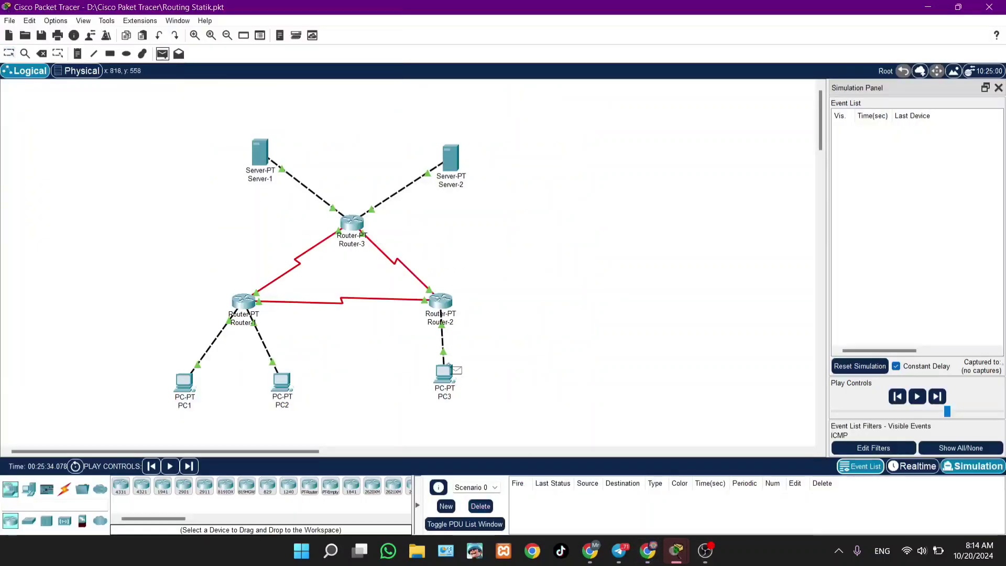
pyautogui.click(445, 373)
pyautogui.click(282, 381)
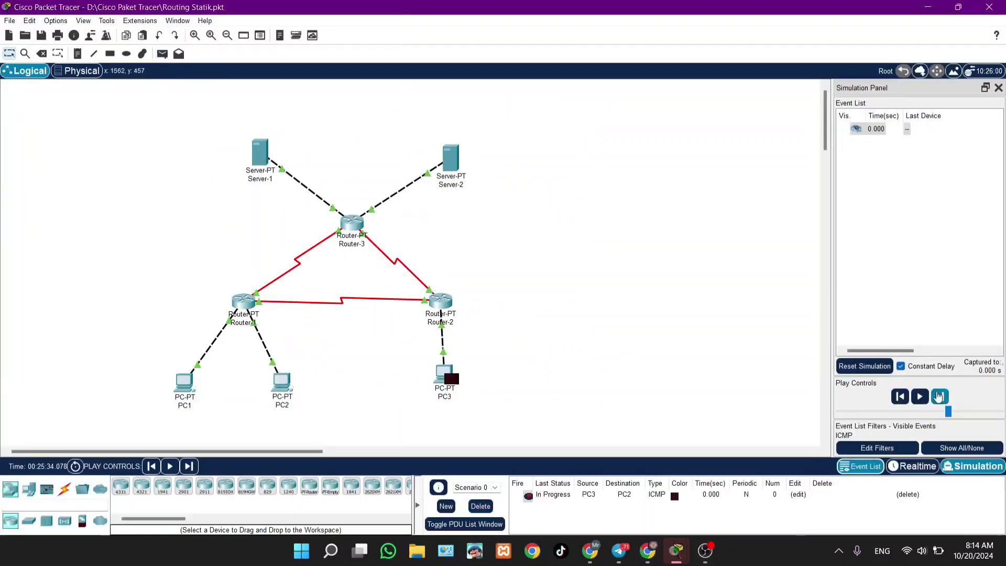
pyautogui.click(938, 396)
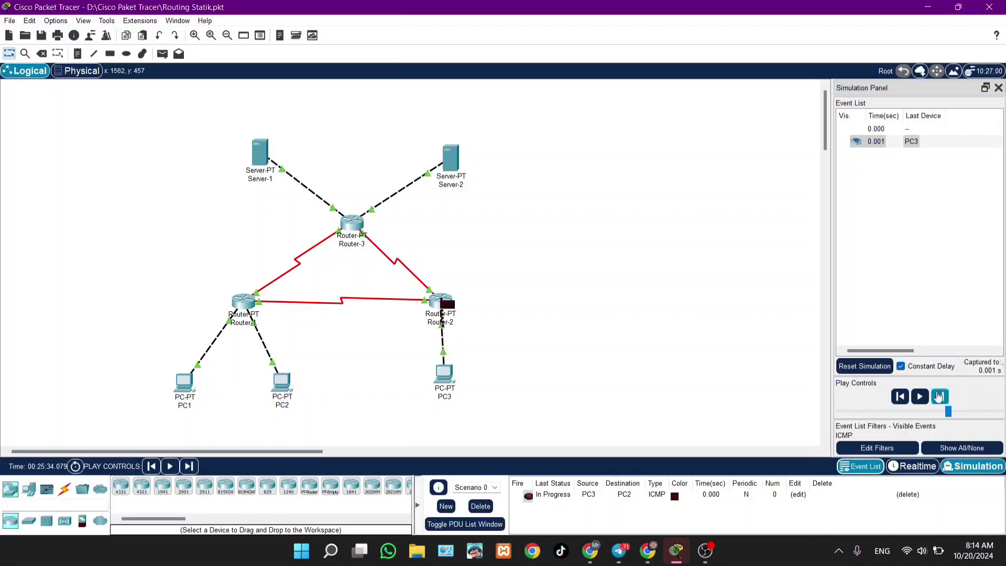
pyautogui.click(938, 396)
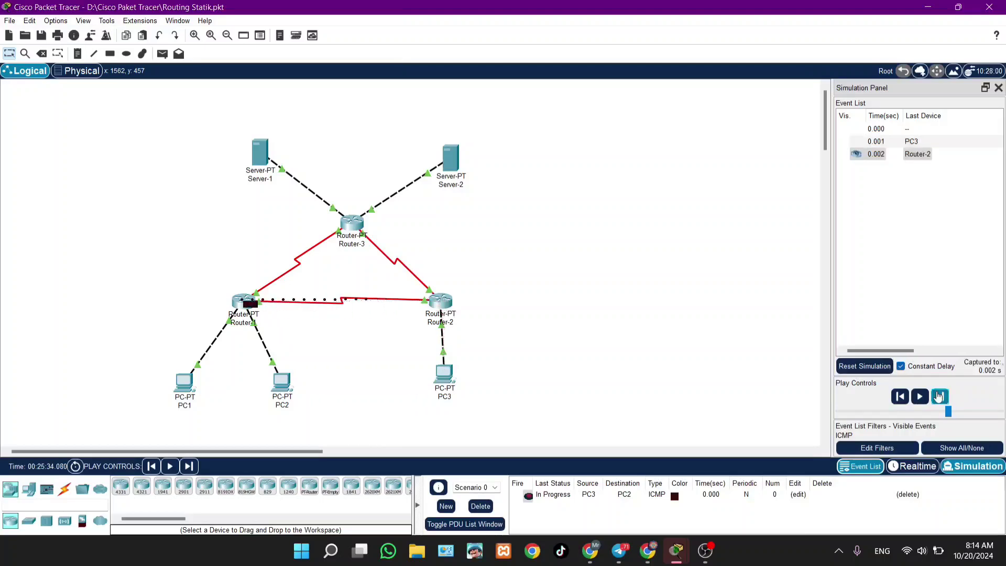
pyautogui.click(938, 396)
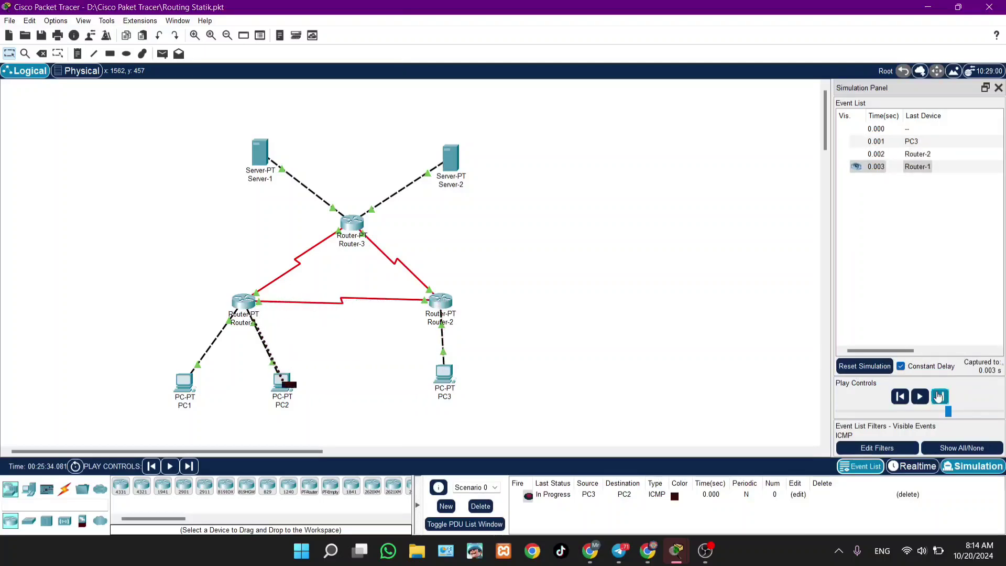
# - Step the reply from PC2 back through the routers to PC3 and delete the scenario
pyautogui.click(938, 396)
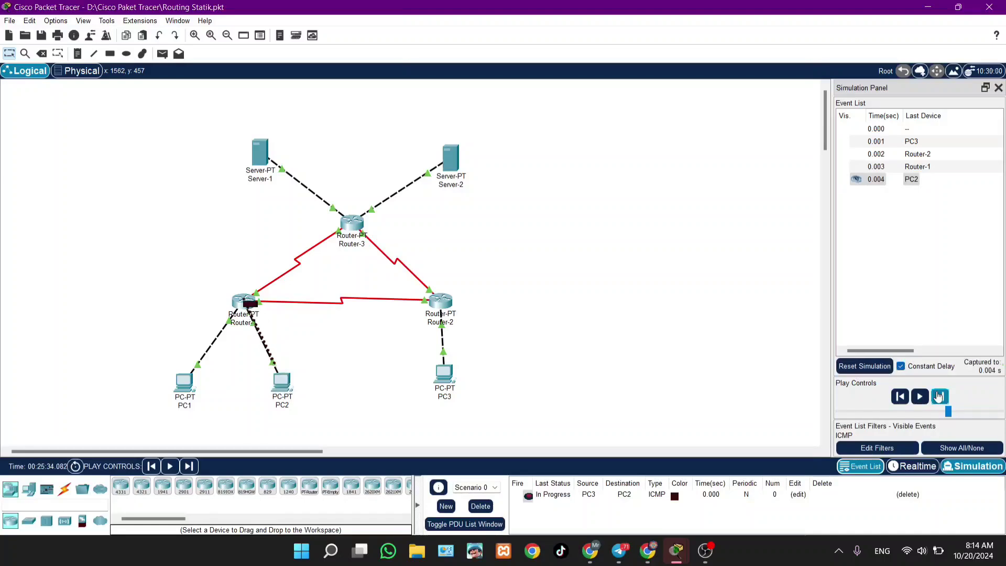
pyautogui.click(938, 397)
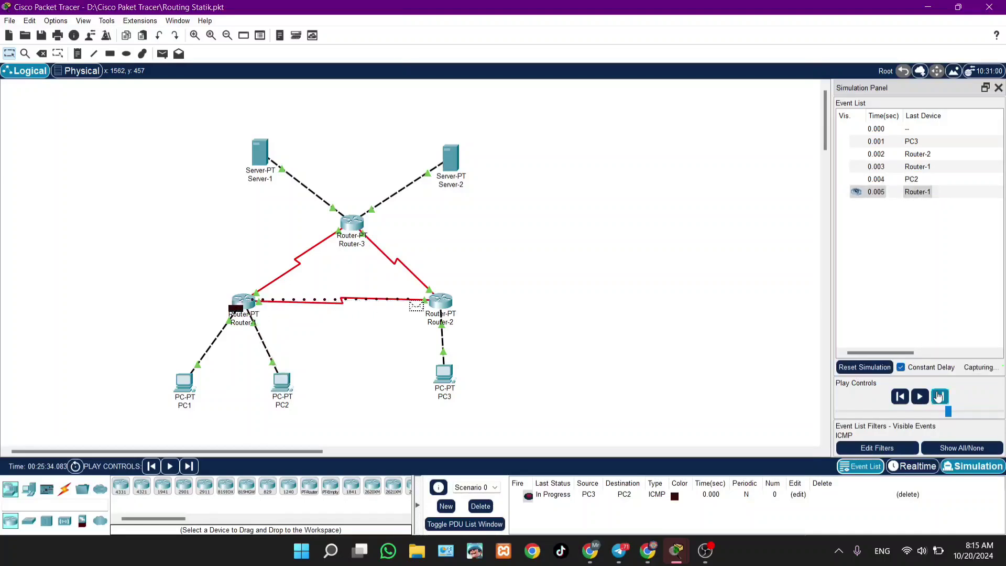
pyautogui.click(938, 397)
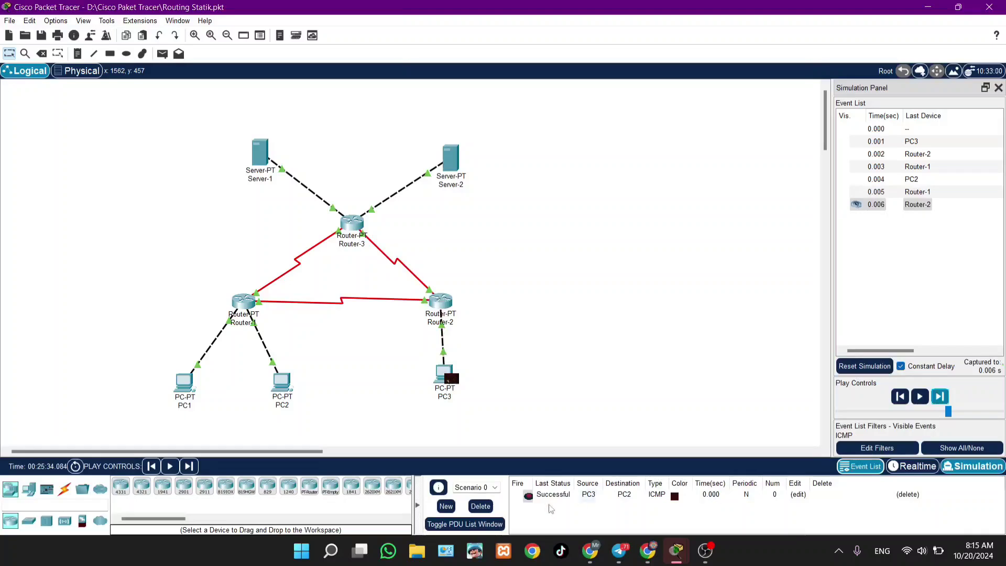
pyautogui.click(481, 507)
# - Consult the test list in the browser article, then send a simple PDU from Server-1 to Server-2 in Cisco Packet Tracer, stepping it to Server-2
pyautogui.click(649, 550)
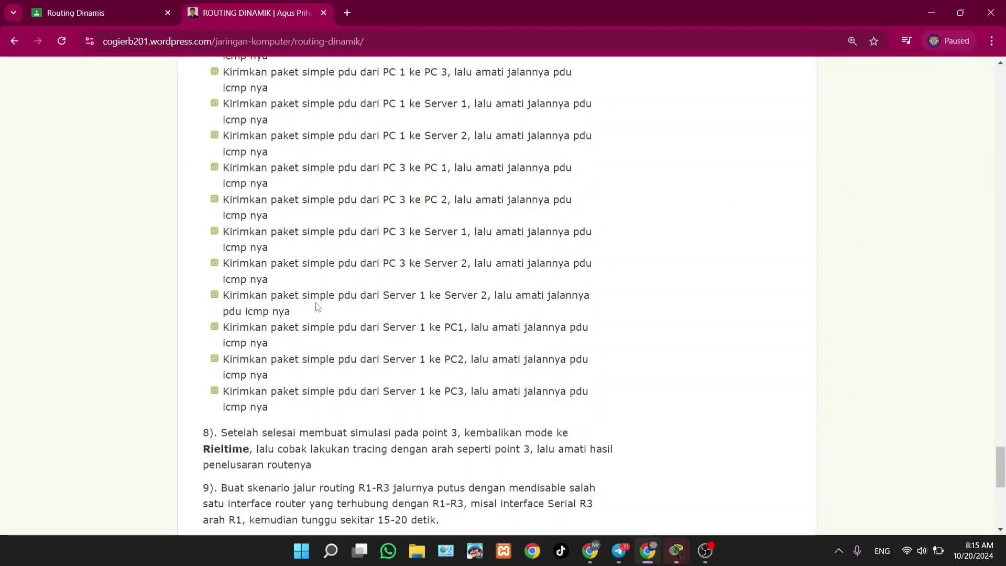
pyautogui.click(676, 550)
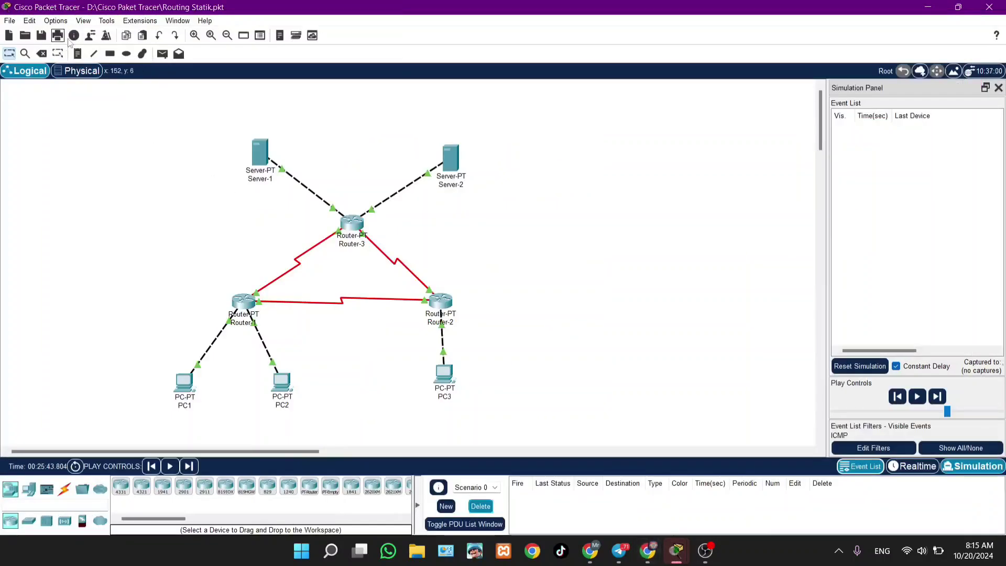
pyautogui.click(162, 53)
pyautogui.click(253, 151)
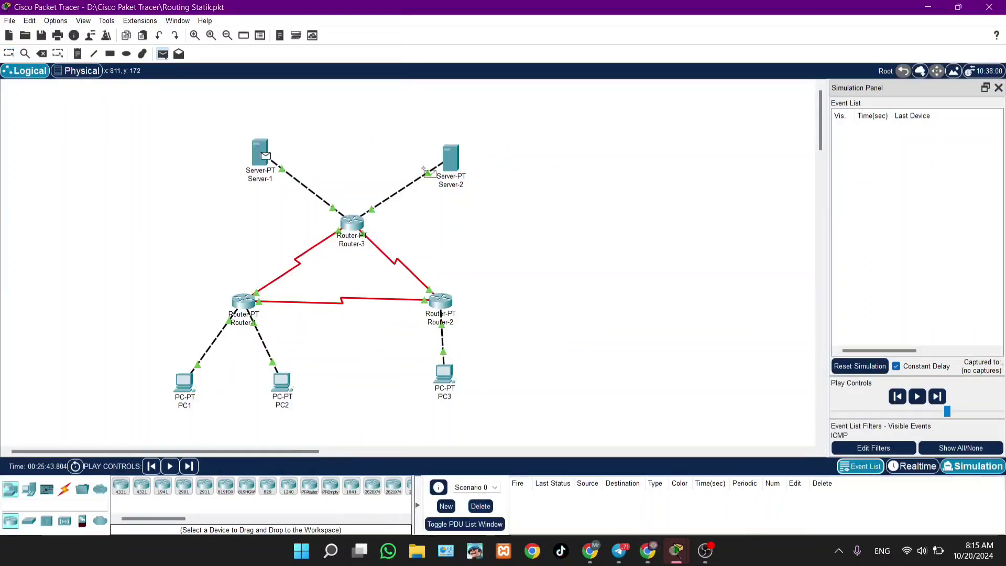
pyautogui.click(451, 160)
pyautogui.click(939, 399)
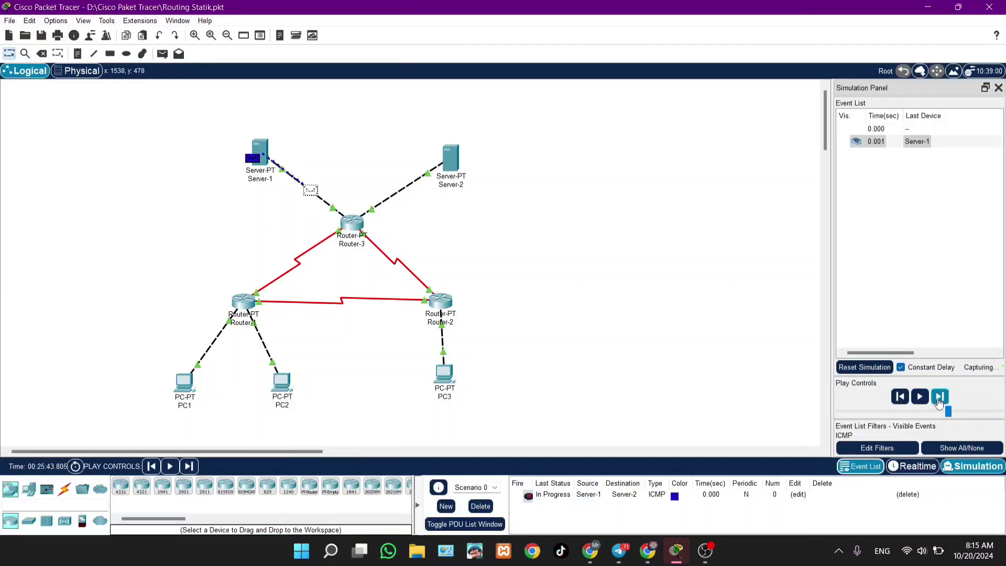
pyautogui.click(938, 399)
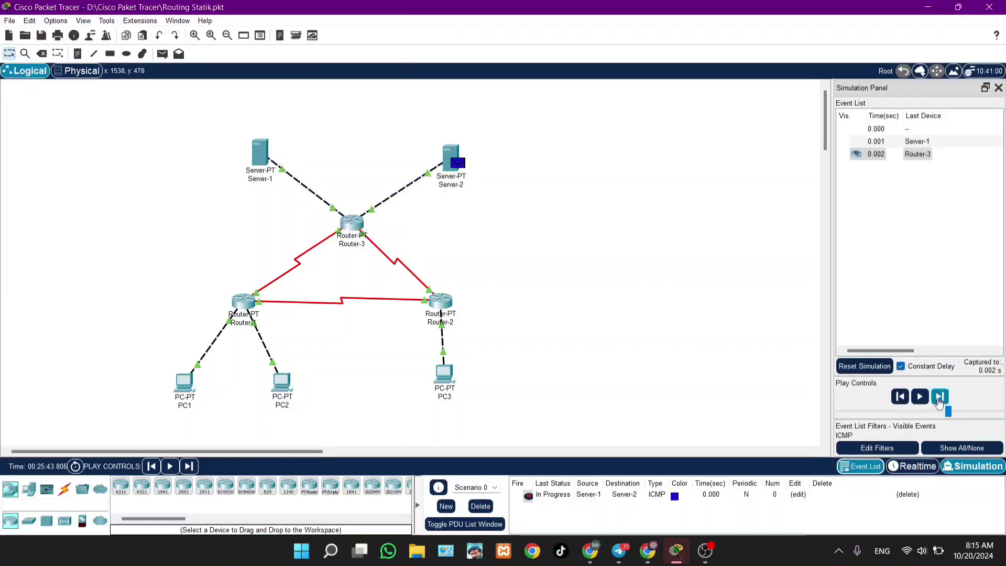
# - Step the reply from Server-2 back through Router-3 to Server-1 and delete the scenario
pyautogui.click(938, 399)
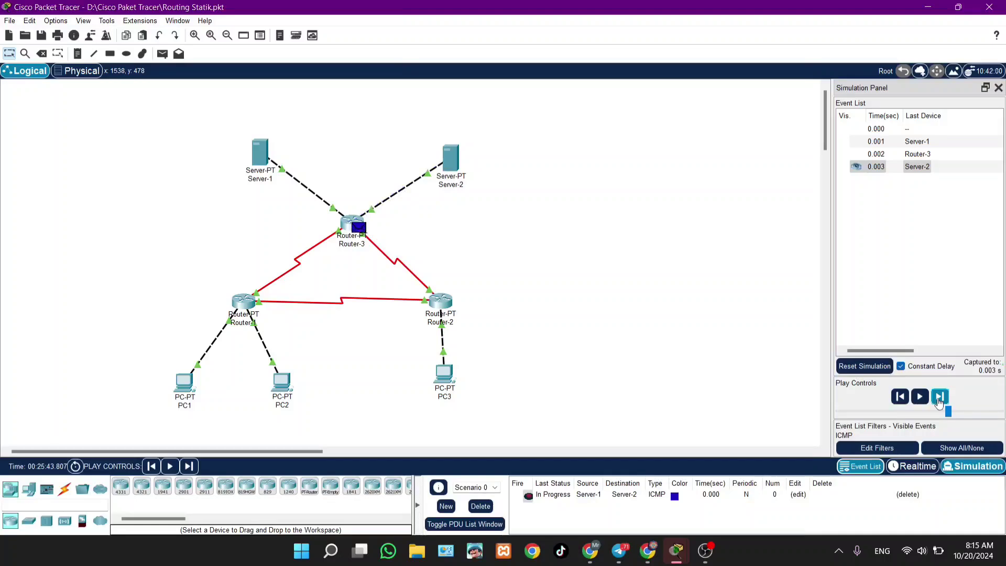
pyautogui.click(939, 399)
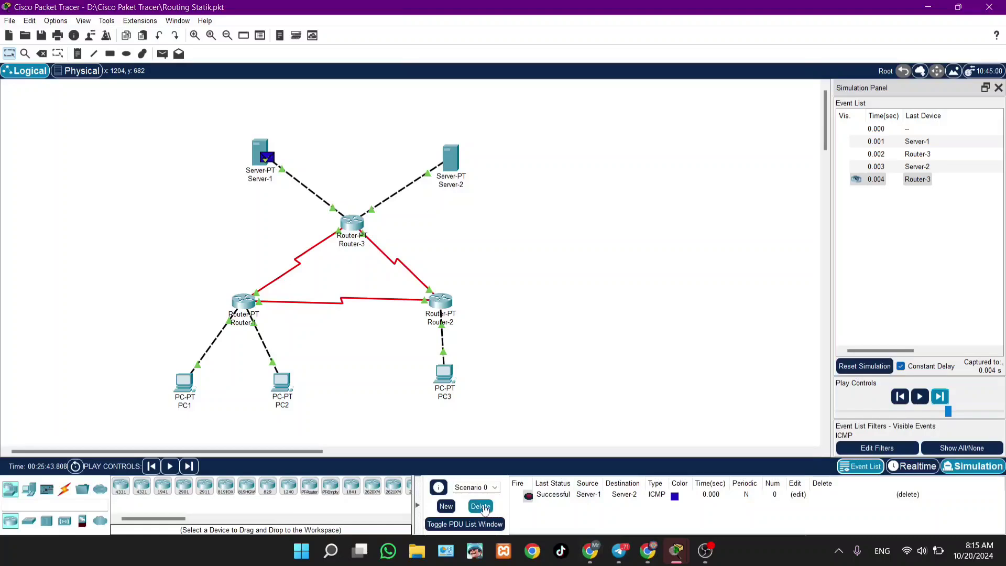
pyautogui.click(480, 506)
# - Check the article's Server 1 tests, then send a simple PDU from Server-1 to PC1 in Cisco Packet Tracer, stepping it to PC1
pyautogui.click(647, 550)
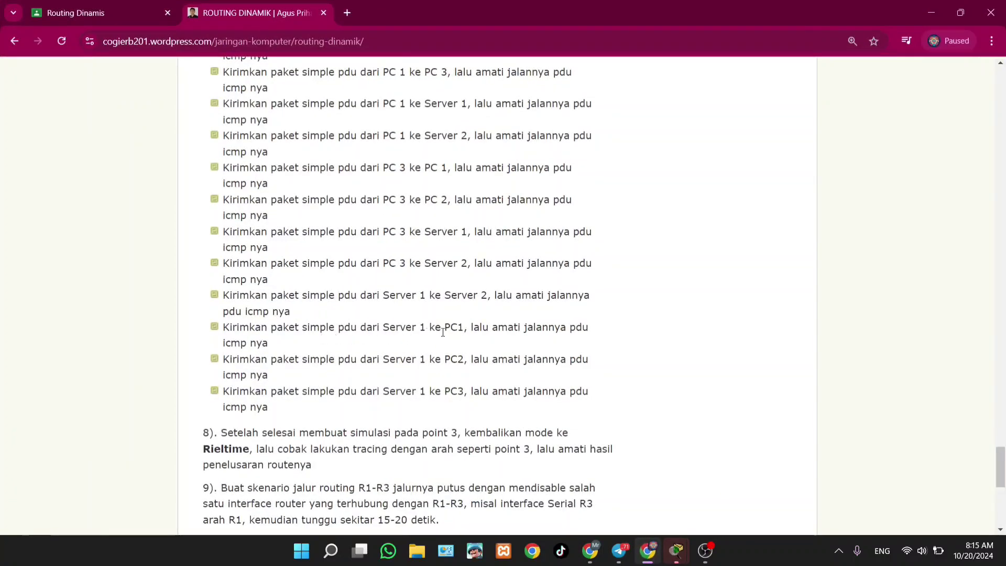
pyautogui.click(673, 550)
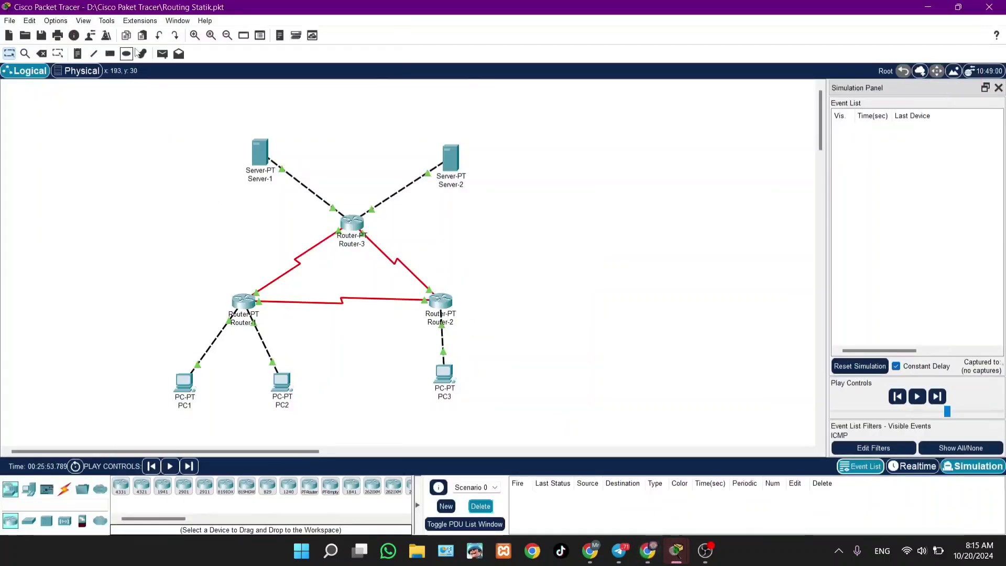
pyautogui.click(163, 54)
pyautogui.click(251, 149)
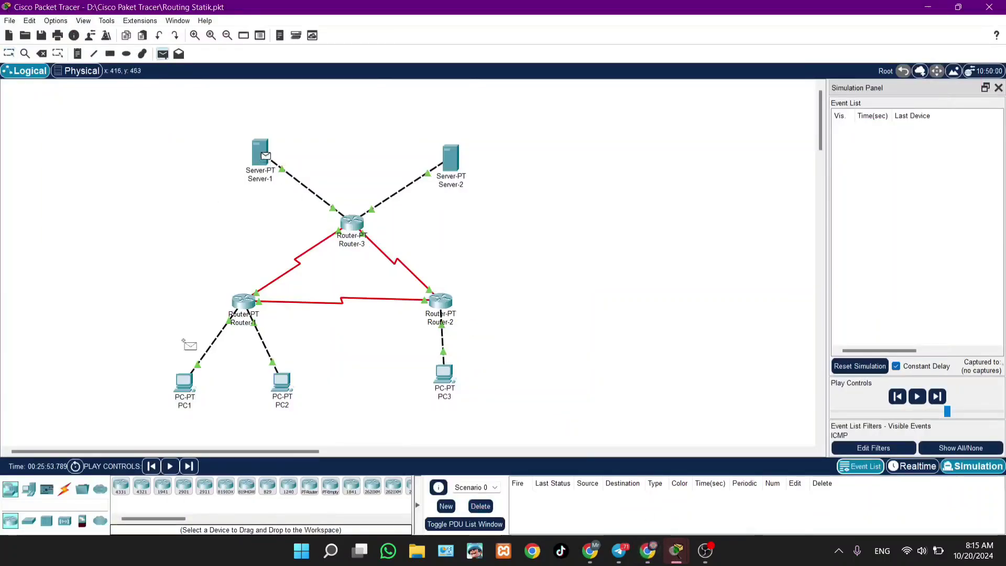
pyautogui.click(182, 382)
pyautogui.click(938, 396)
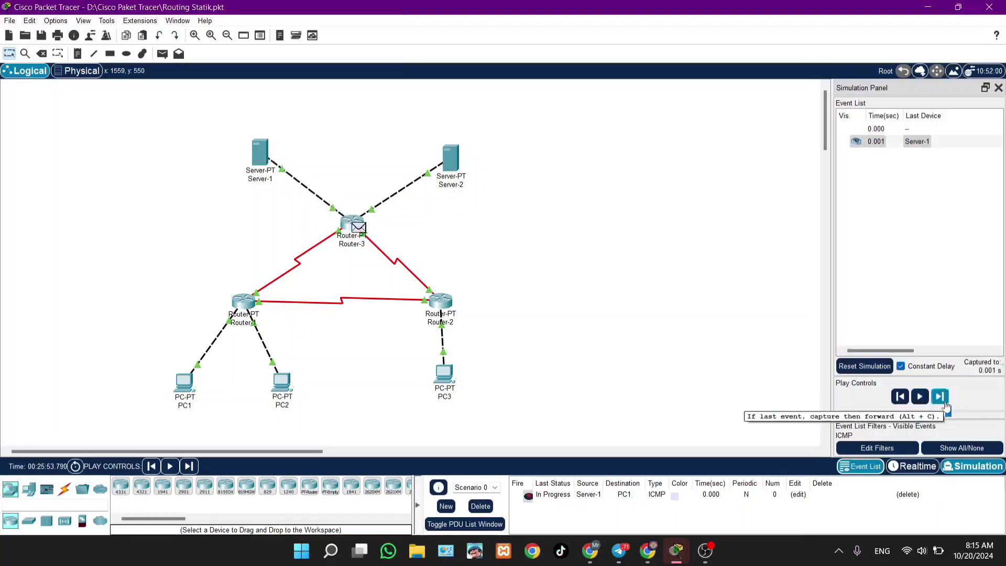
pyautogui.click(943, 401)
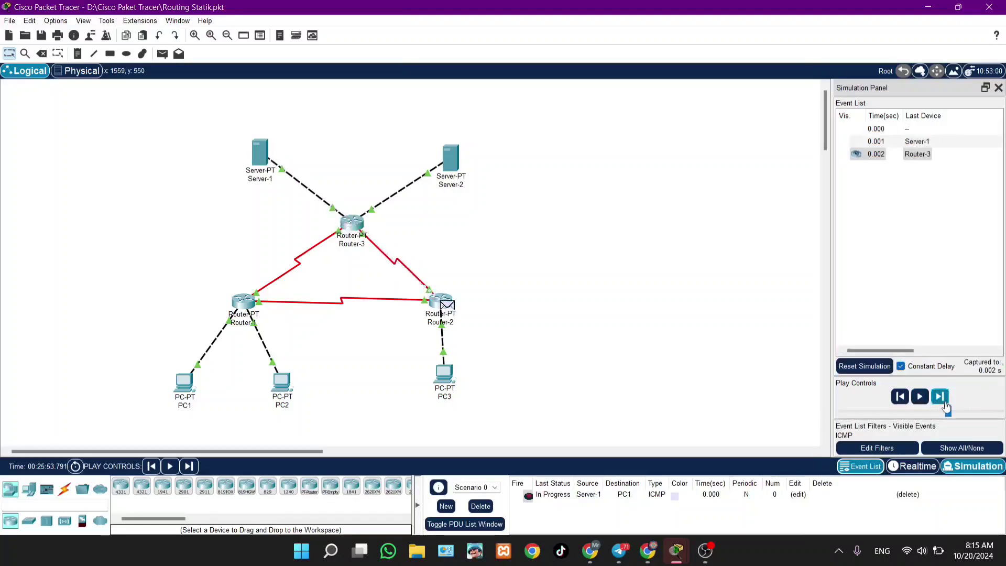
pyautogui.click(945, 404)
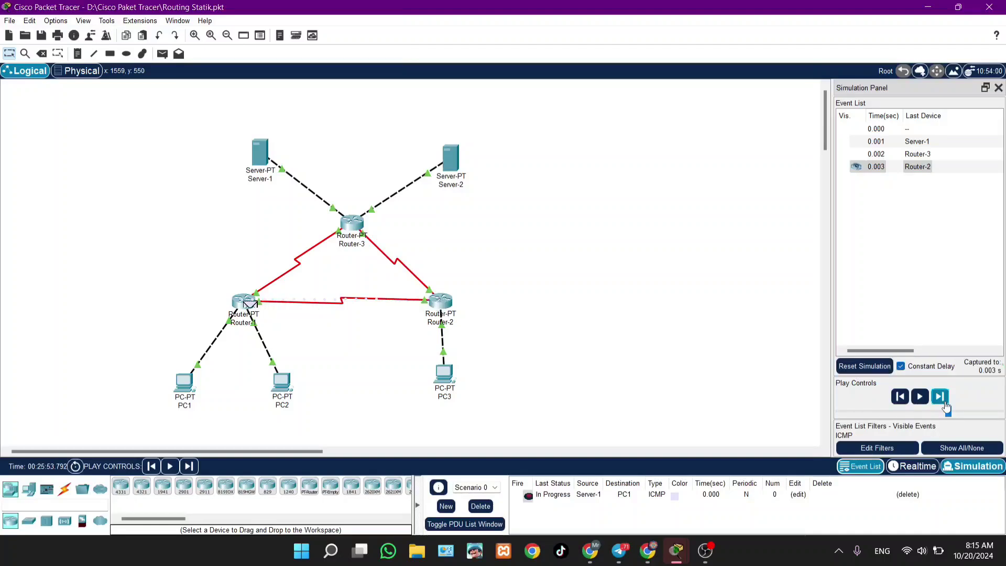
pyautogui.click(946, 398)
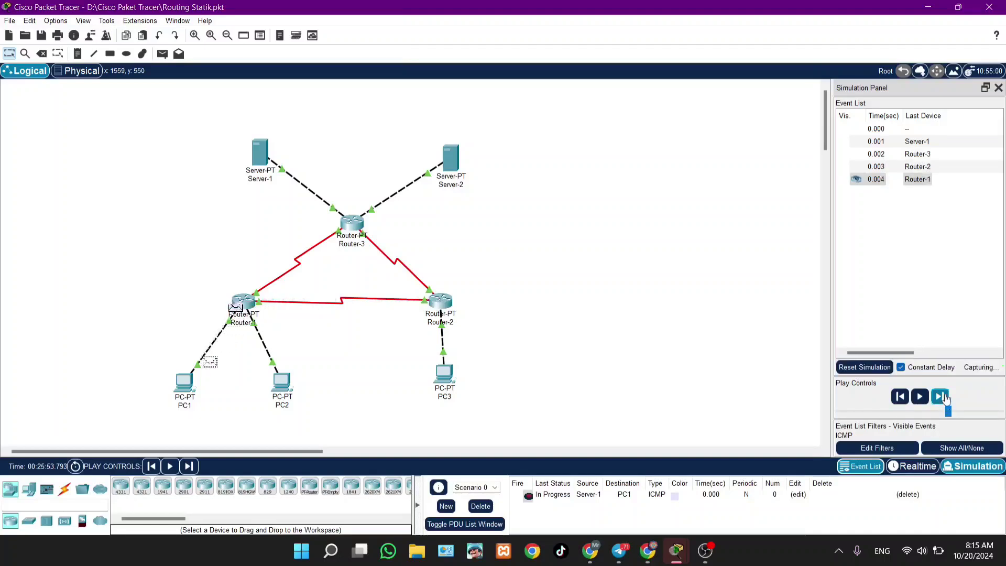
# - Step the reply from PC1 back through the routers to Server-1 and delete the scenario
pyautogui.click(940, 397)
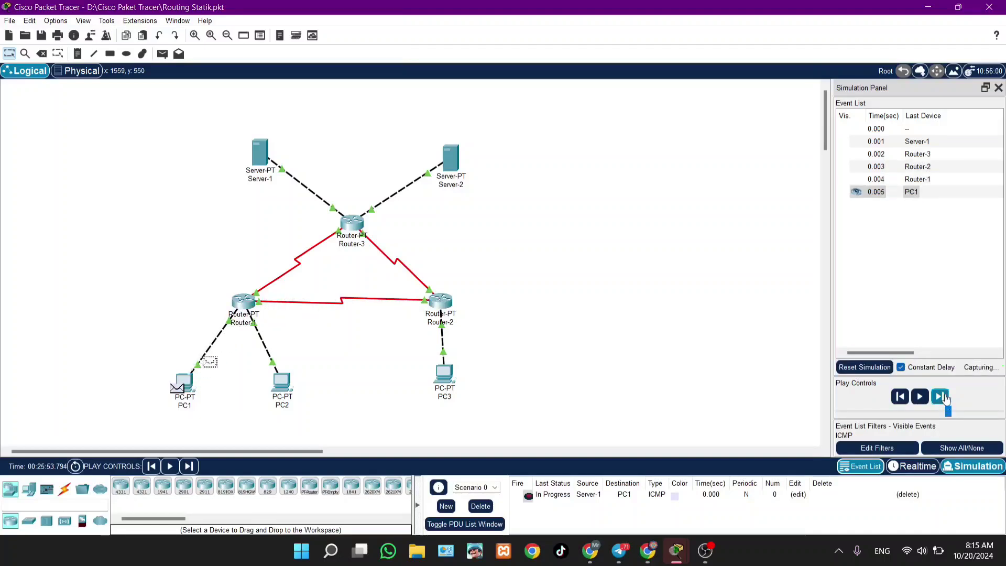
pyautogui.click(939, 396)
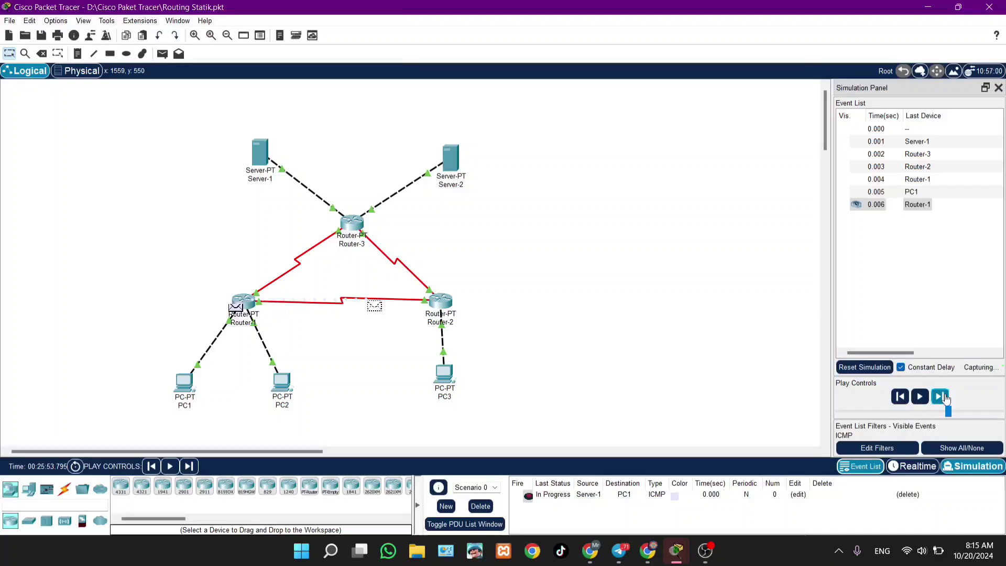
pyautogui.click(940, 397)
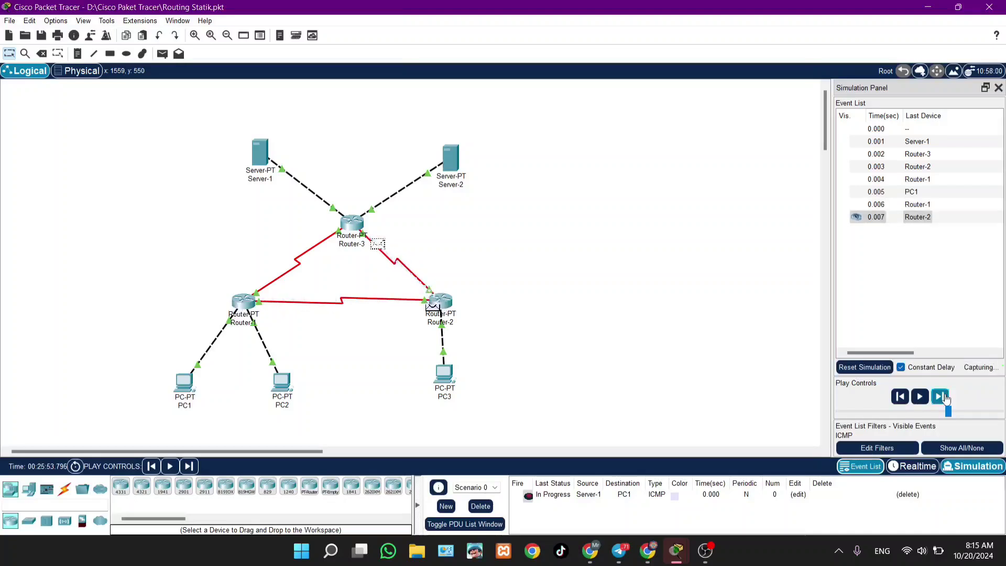
pyautogui.click(944, 397)
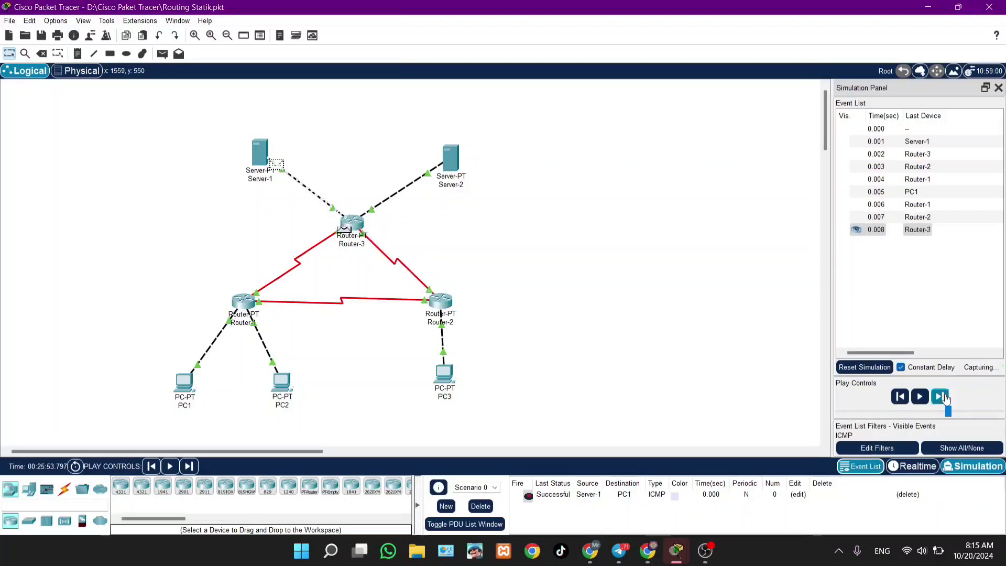
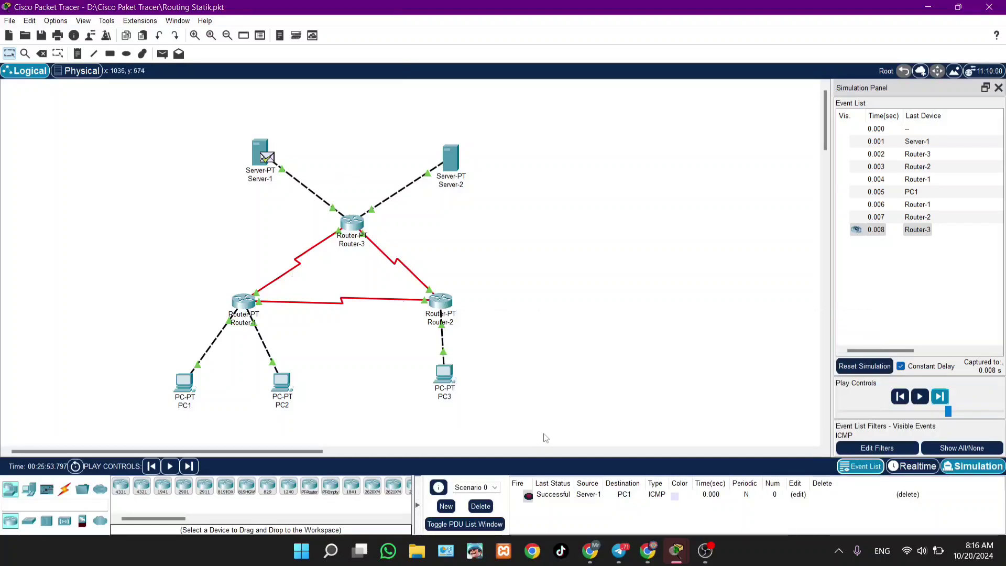
pyautogui.click(479, 507)
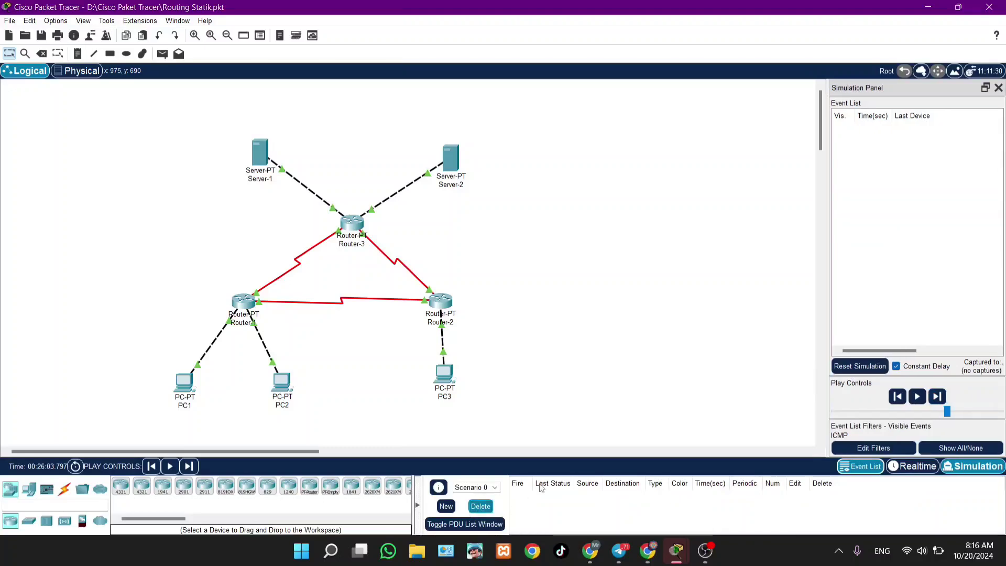
# - Check the next test in the browser article, then send a simple PDU from Server-1 to PC2 in Cisco Packet Tracer, stepping it to PC2
pyautogui.click(647, 553)
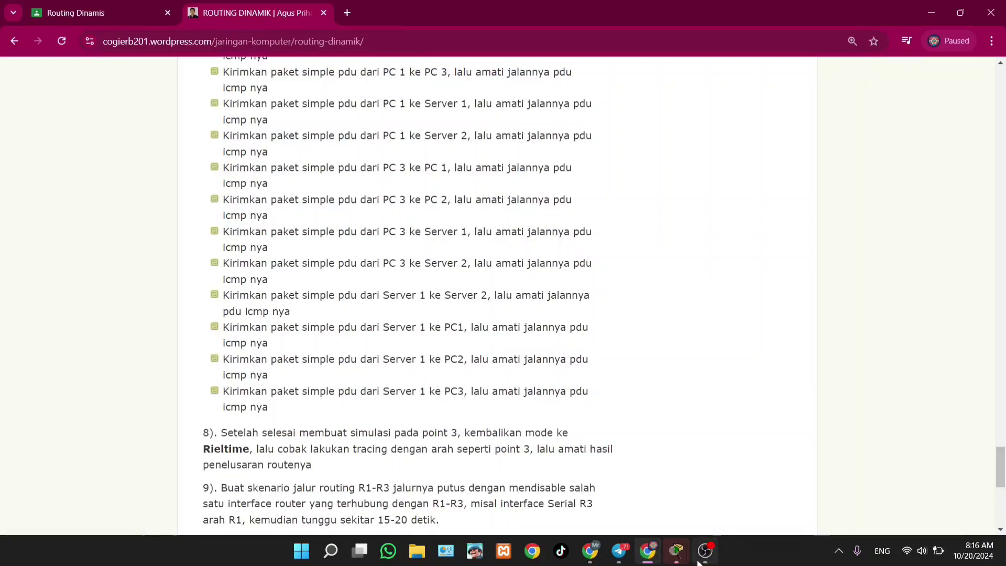
pyautogui.click(680, 558)
pyautogui.click(576, 493)
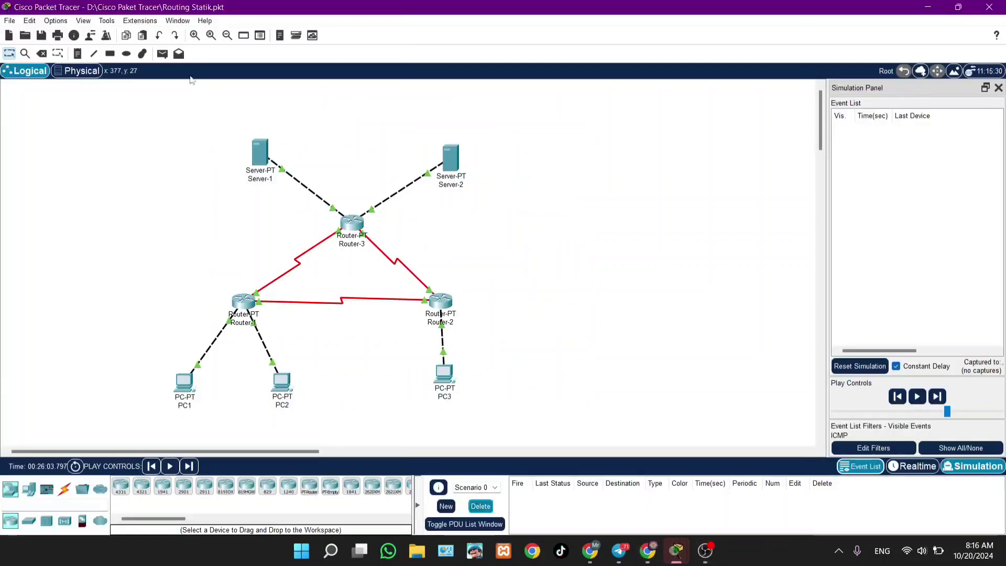
pyautogui.click(259, 158)
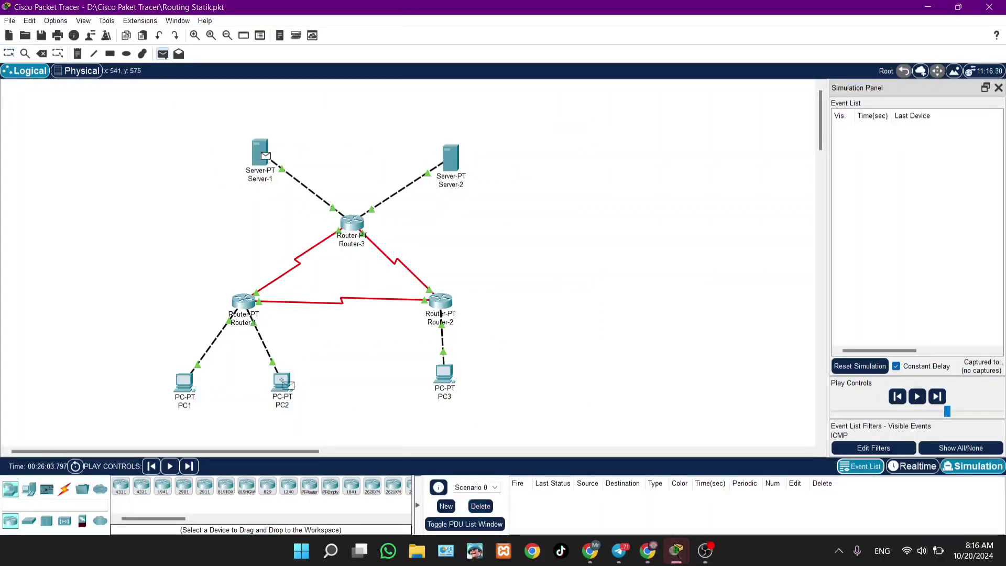
pyautogui.click(282, 381)
pyautogui.click(941, 399)
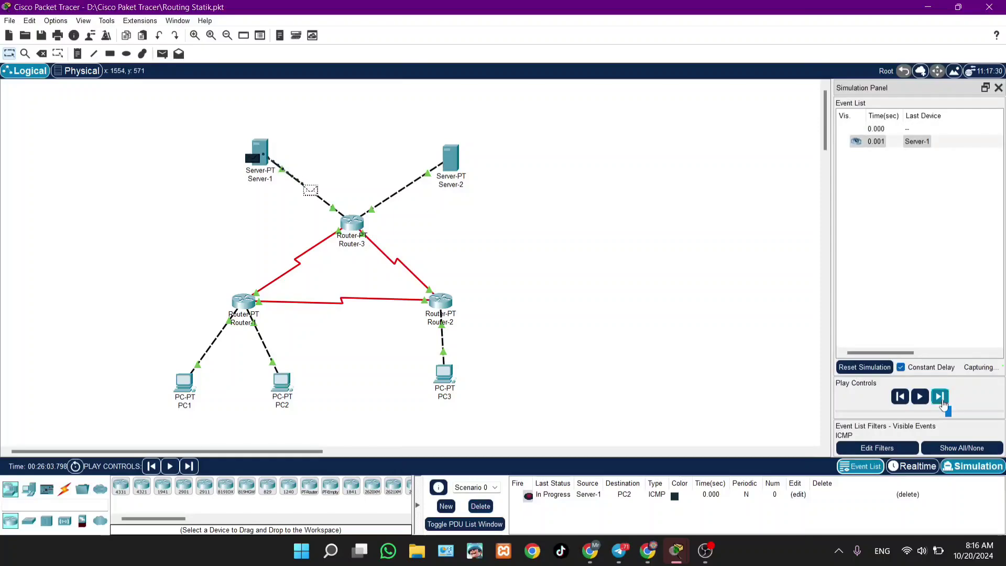
pyautogui.click(941, 399)
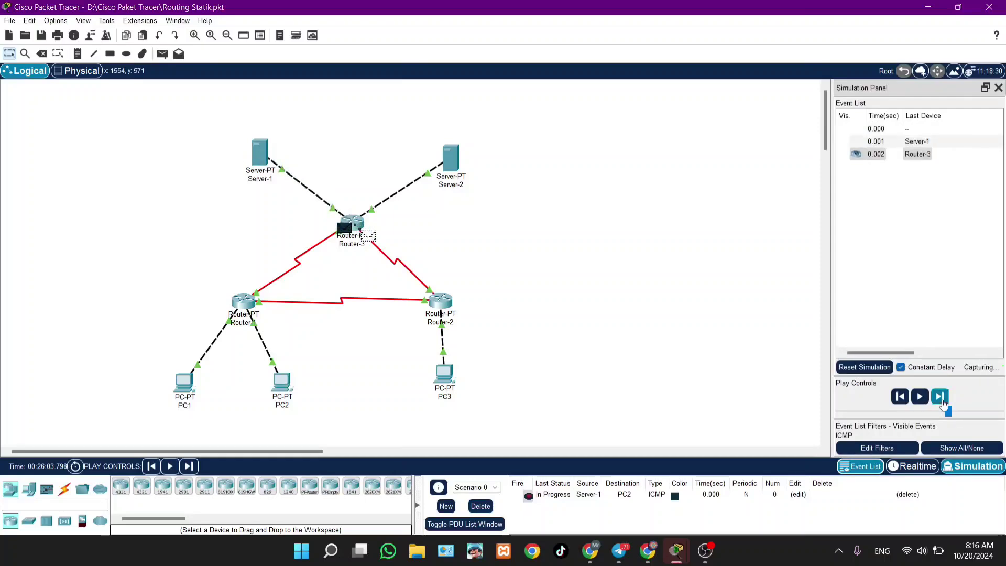
pyautogui.click(941, 399)
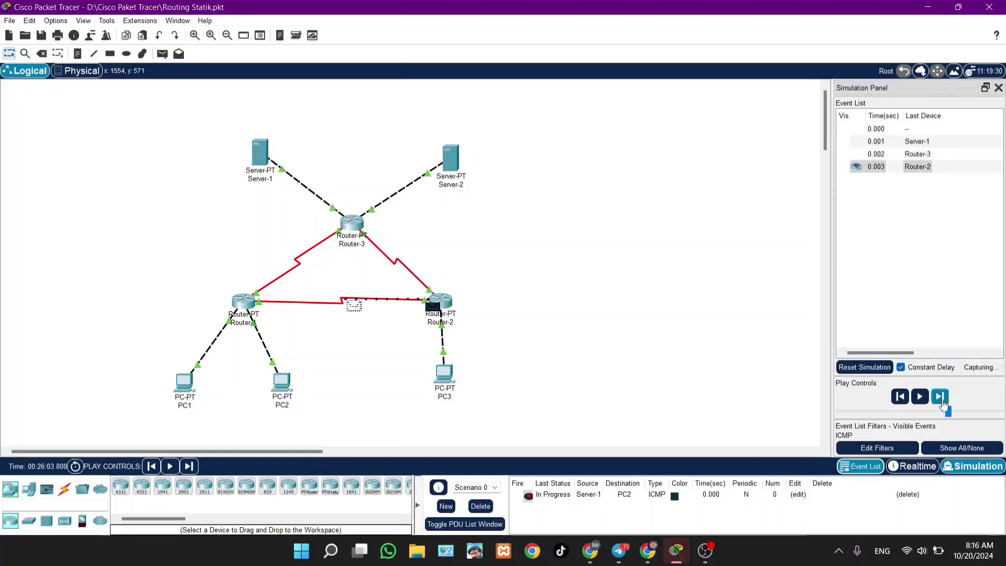
pyautogui.click(943, 403)
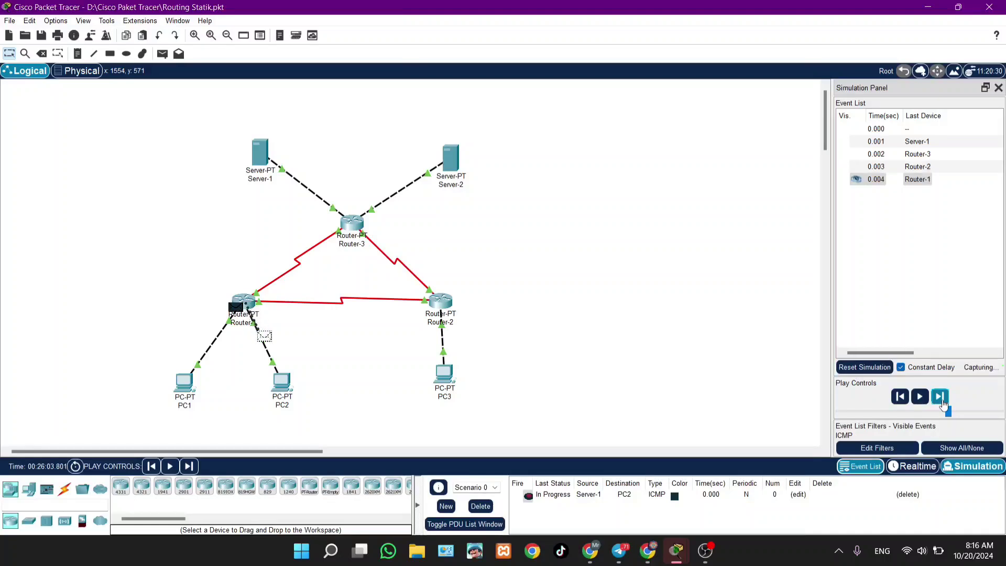
pyautogui.click(943, 402)
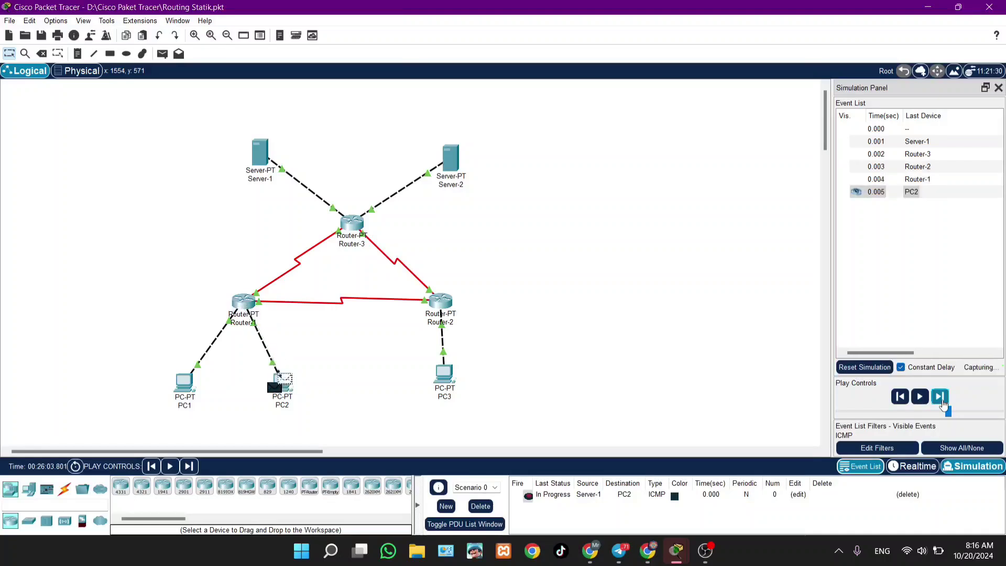
# - Step the reply from PC2 back through the routers to Server-1 and delete the scenario
pyautogui.click(943, 402)
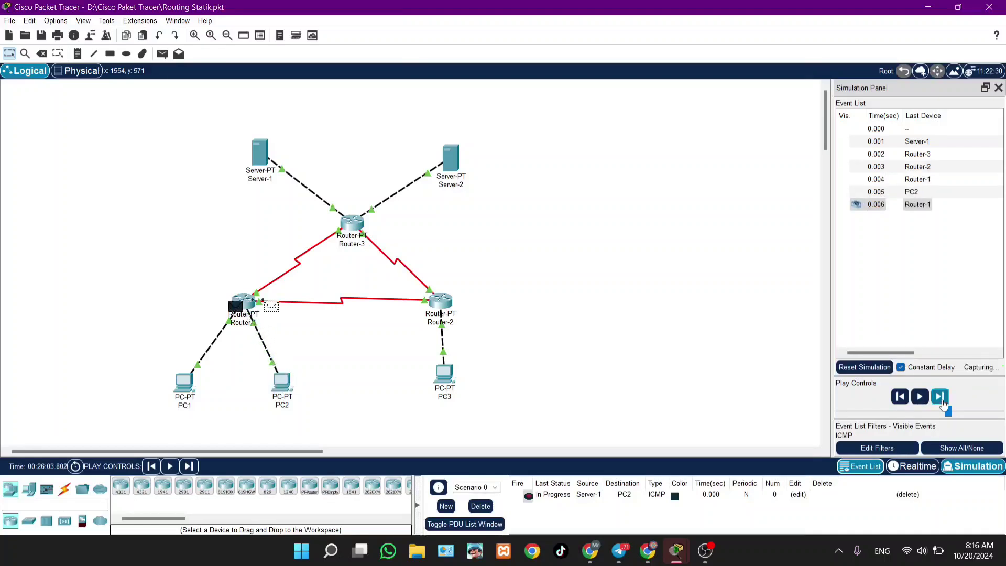
pyautogui.click(943, 402)
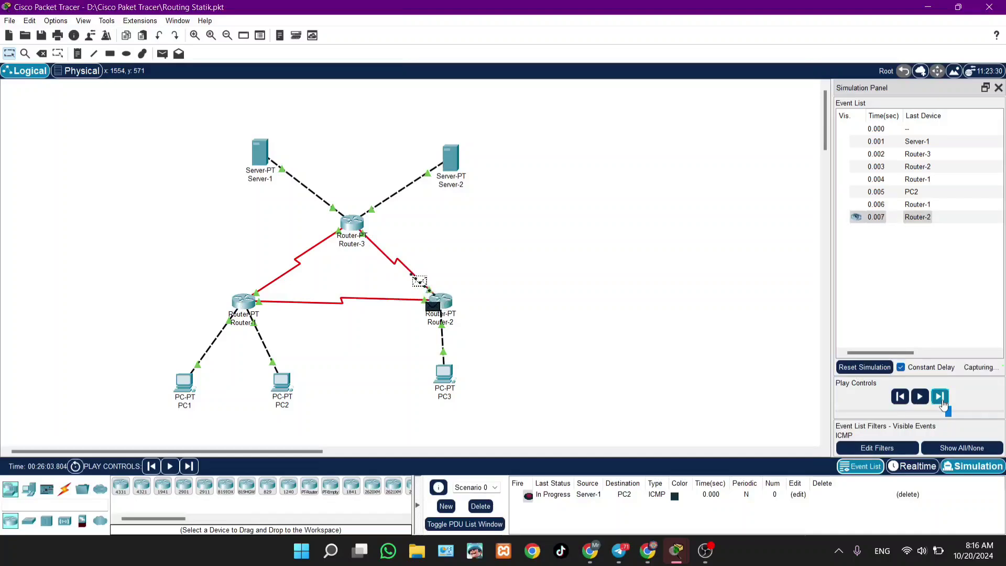
pyautogui.click(942, 403)
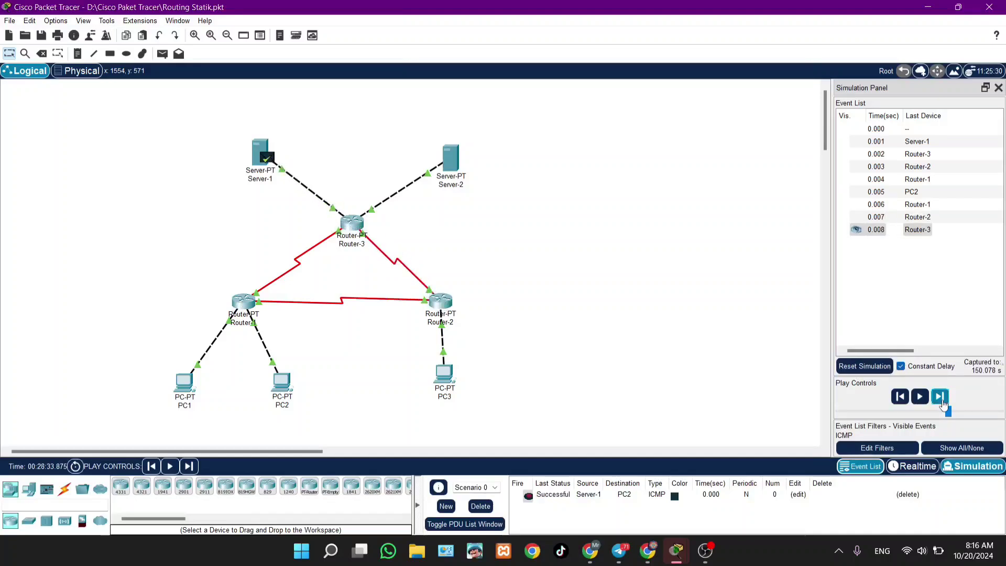
pyautogui.click(480, 505)
# - Check the article's last Server 1 test, then send a simple PDU from Server-1 to PC3 in Cisco Packet Tracer and play the simulation
pyautogui.click(647, 550)
pyautogui.click(647, 550)
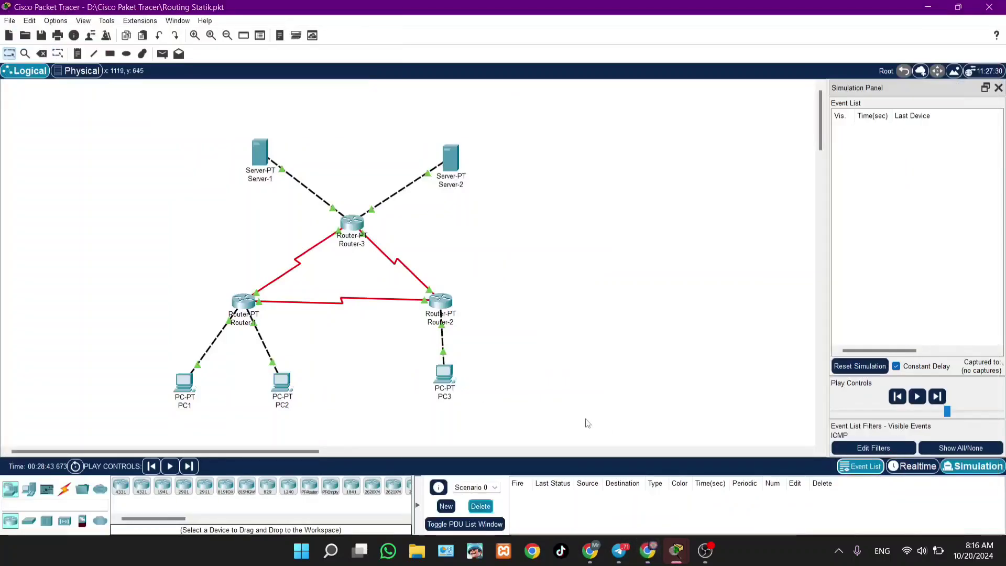
pyautogui.click(649, 551)
pyautogui.scroll(-1, 413, 393)
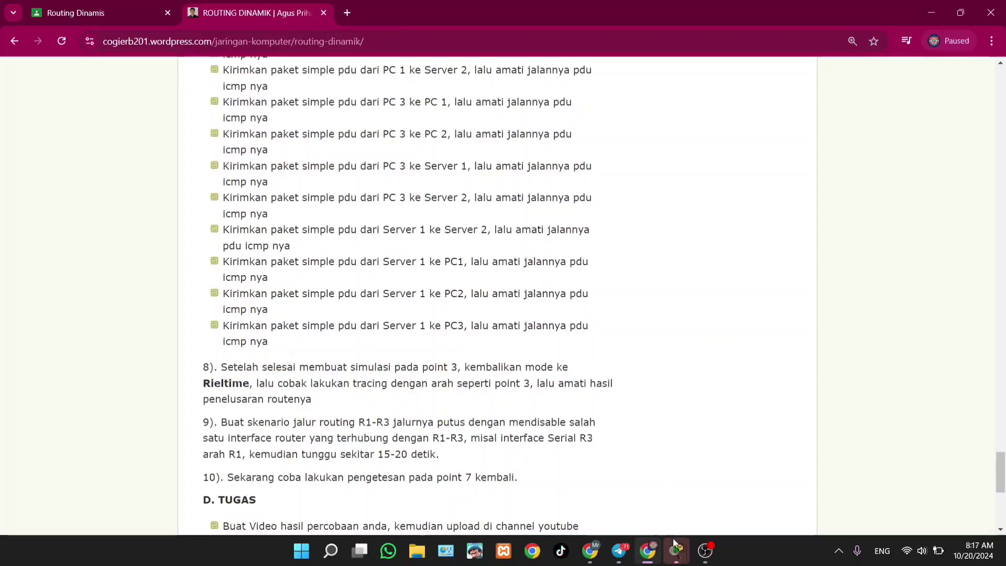
pyautogui.moveTo(674, 553)
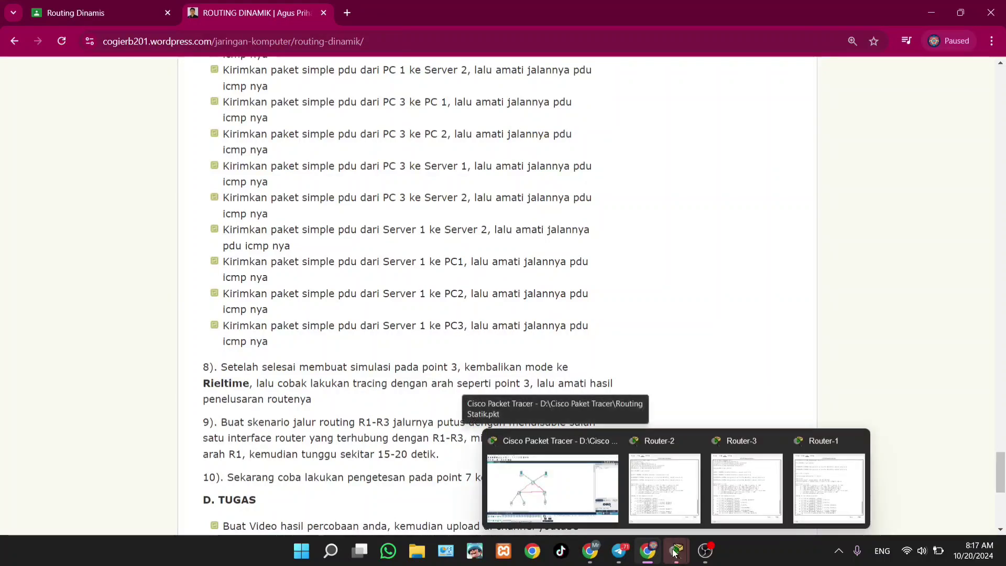
pyautogui.click(552, 487)
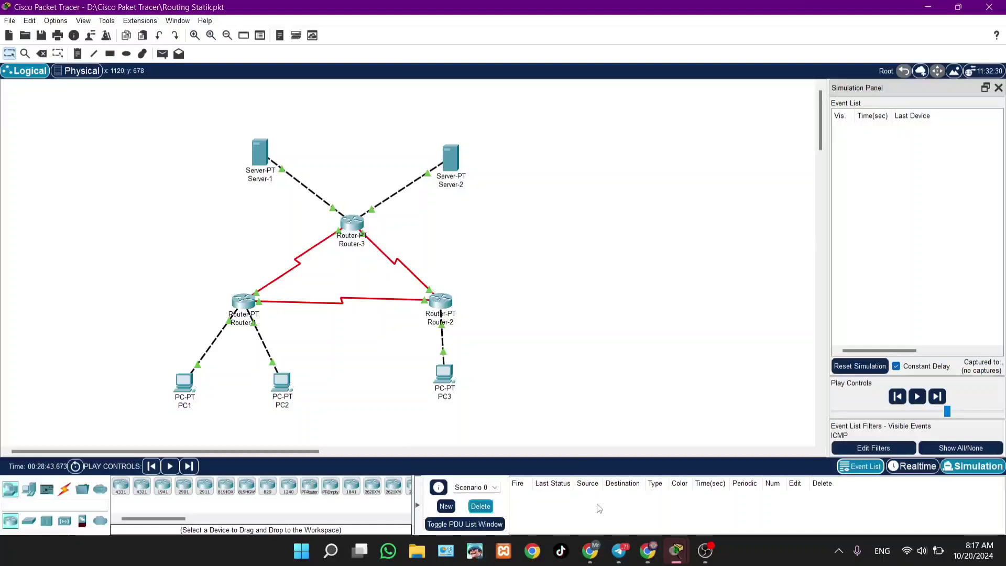
pyautogui.click(162, 53)
pyautogui.click(272, 162)
pyautogui.click(444, 370)
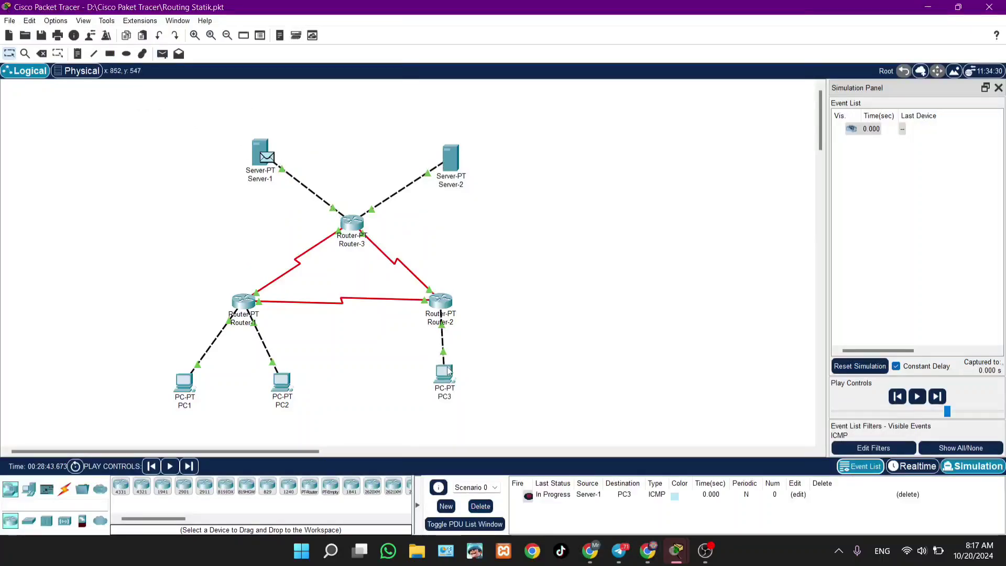
pyautogui.click(922, 400)
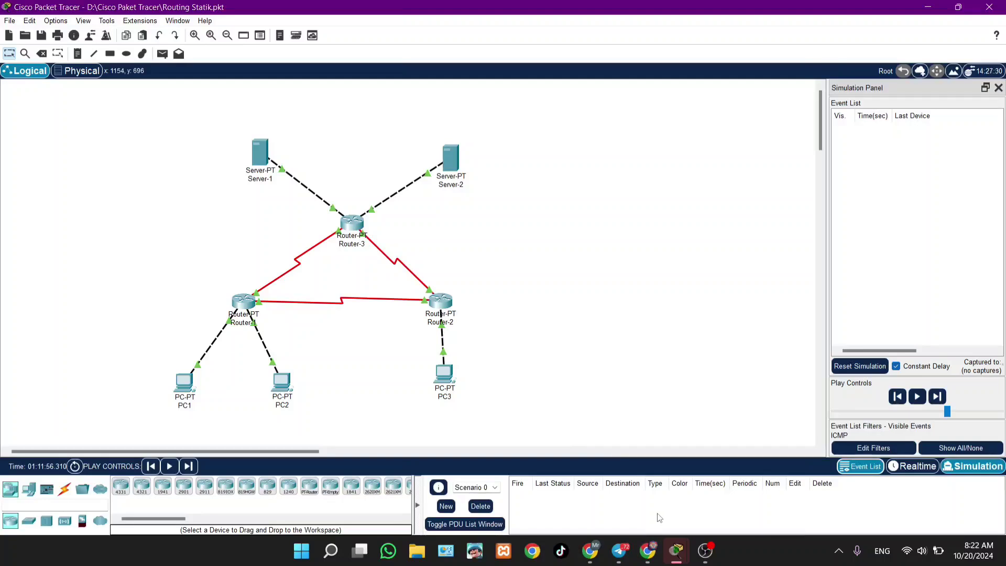
# - Read point 8 of the browser article, then switch Cisco Packet Tracer back to Realtime mode
pyautogui.click(650, 554)
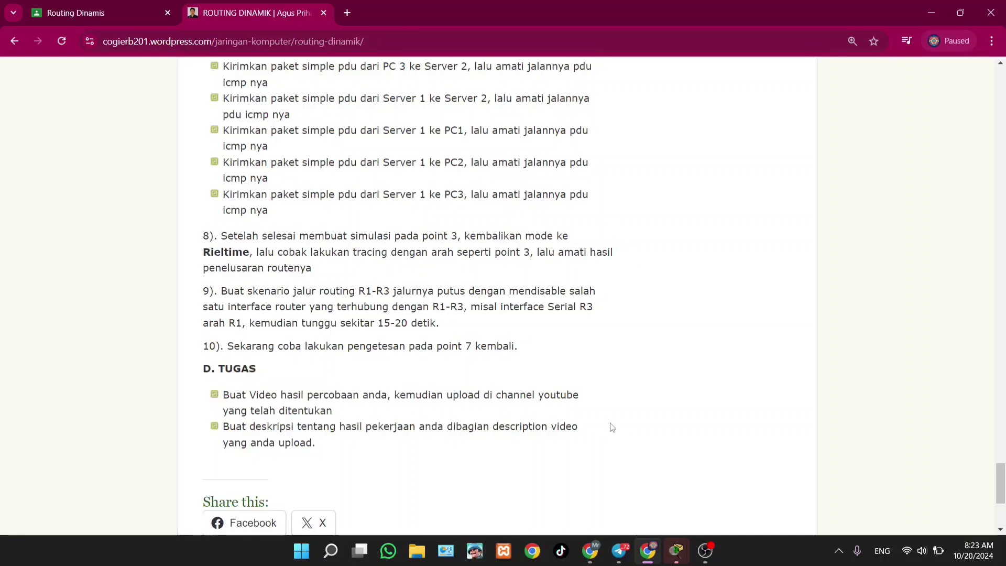
pyautogui.moveTo(675, 550)
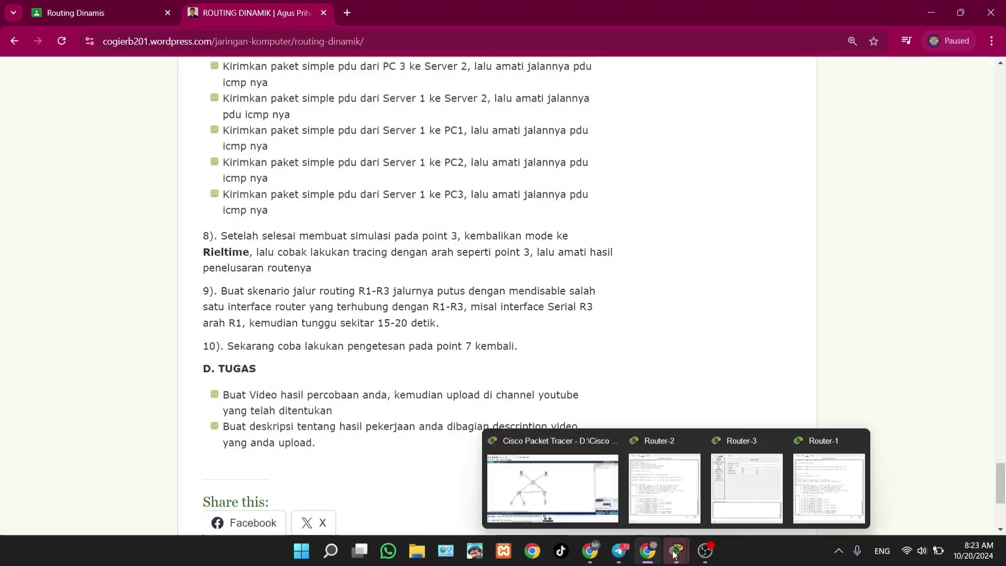
pyautogui.click(581, 517)
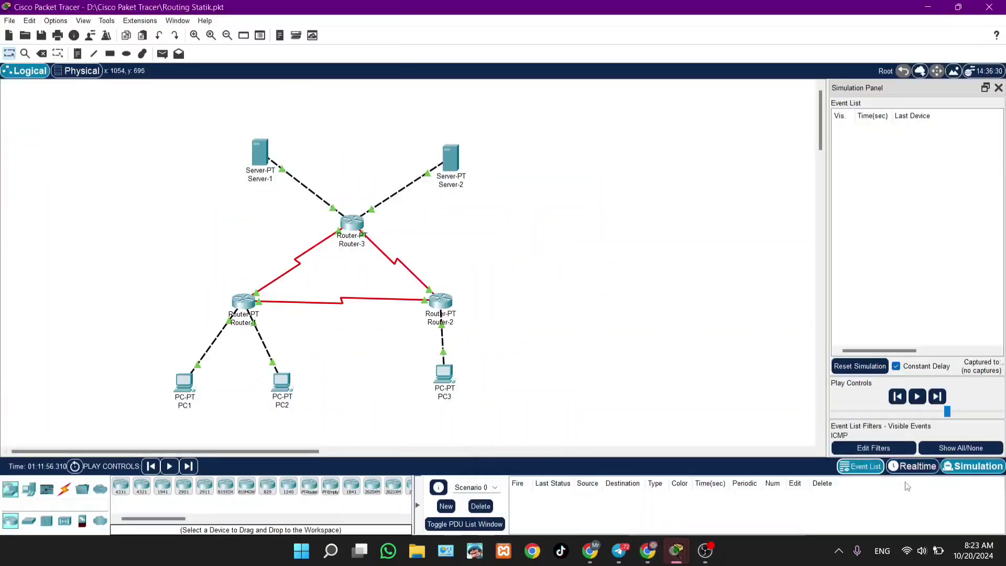
pyautogui.click(912, 466)
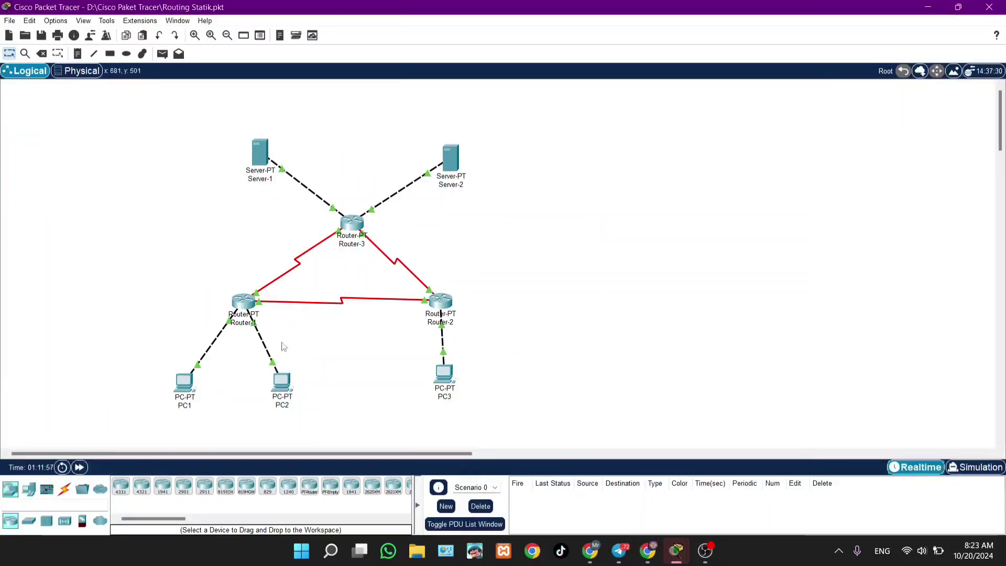
# - Open PC1's Command Prompt and trace the route to 192.168.1.253 with tracert
pyautogui.click(183, 389)
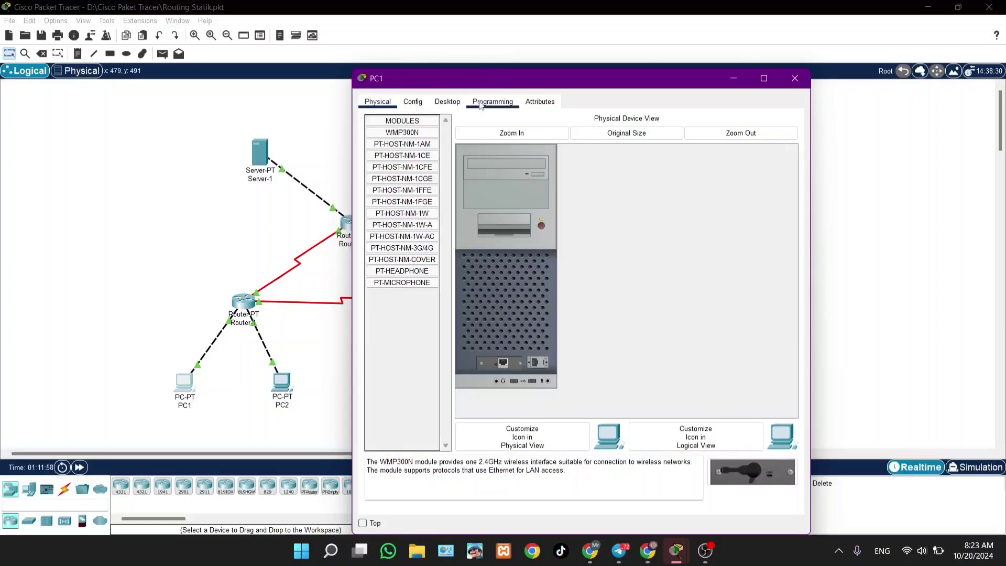
pyautogui.click(448, 102)
pyautogui.click(652, 146)
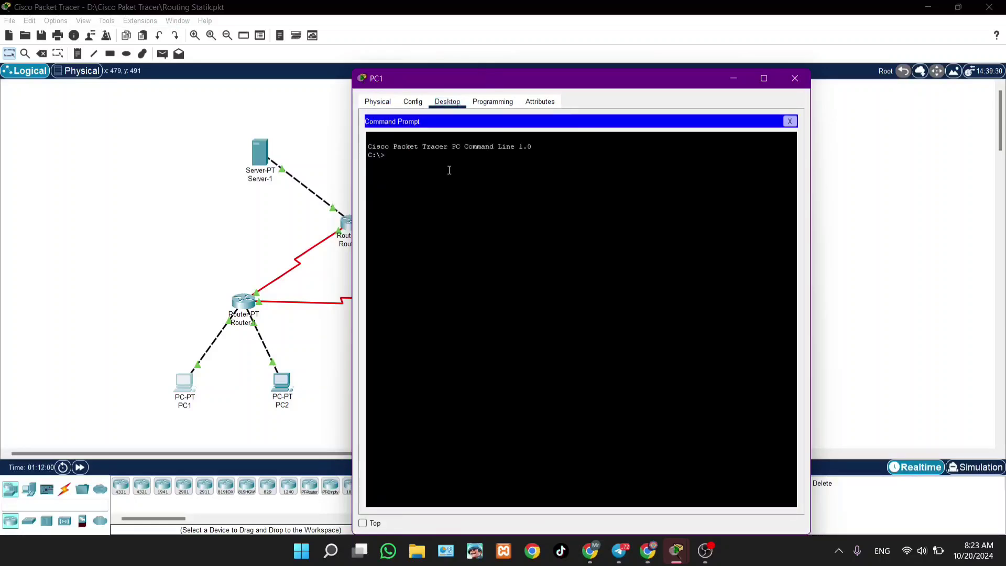
pyautogui.write('t')
pyautogui.write('racert')
pyautogui.write(' 198')
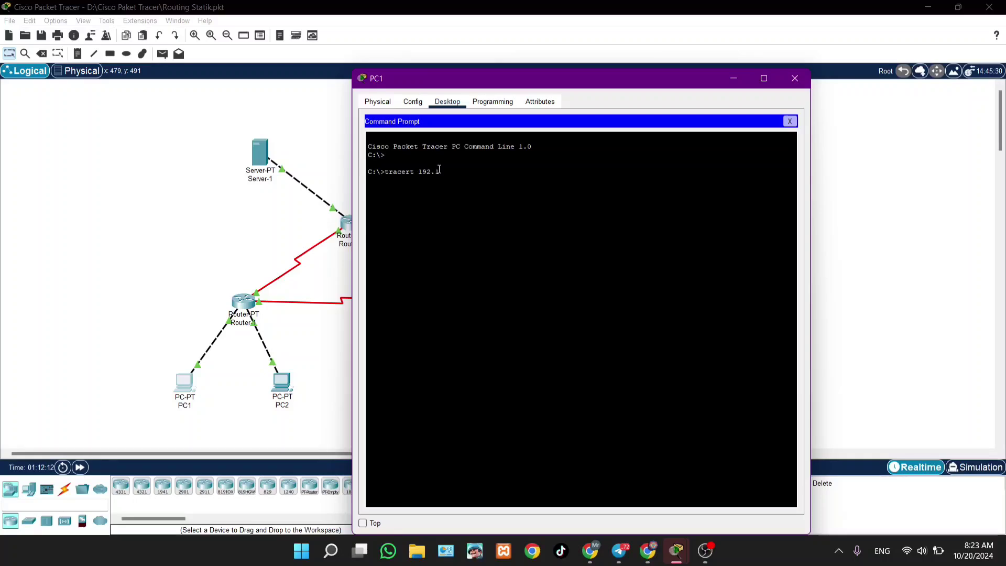
pyautogui.write('168.1.253')
pyautogui.press('Return')
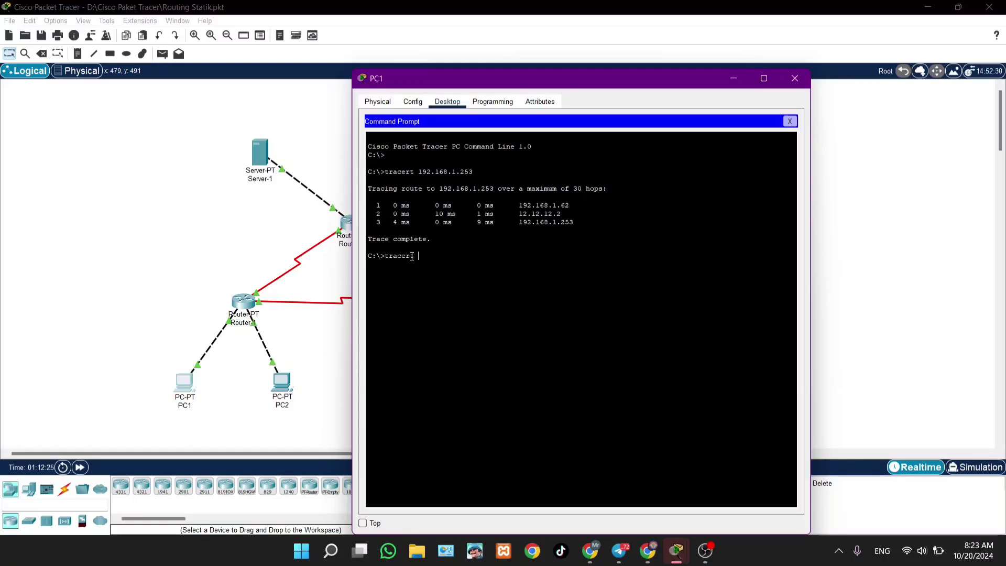
# - Trace the routes from PC1 to 33.33.33.1 and 43.43.43.1 with tracert, then minimize PC1's window
pyautogui.write('33.33.33.1')
pyautogui.press('Return')
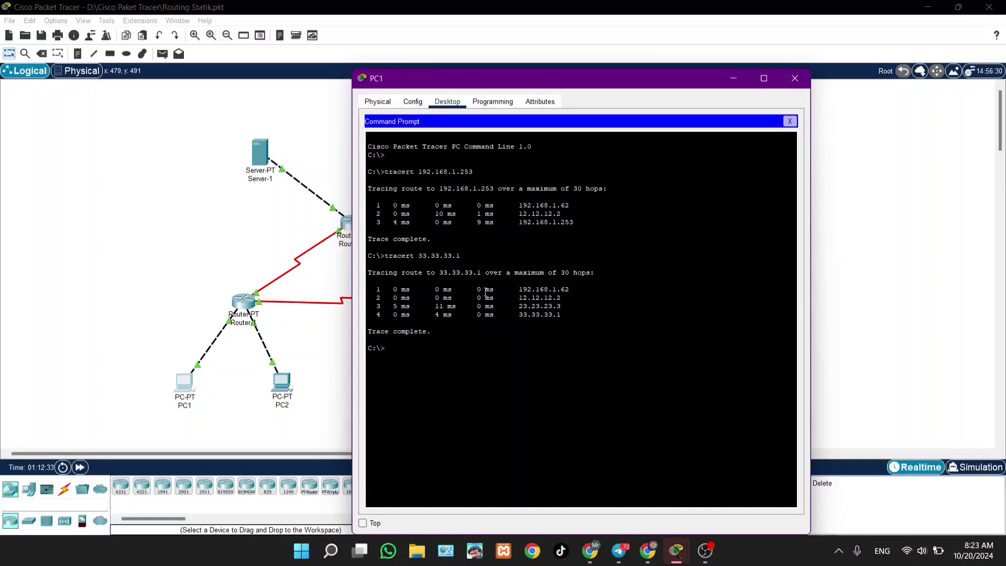
pyautogui.write('tracert')
pyautogui.write(' 44.')
pyautogui.write('.43.43.1')
pyautogui.press('Return')
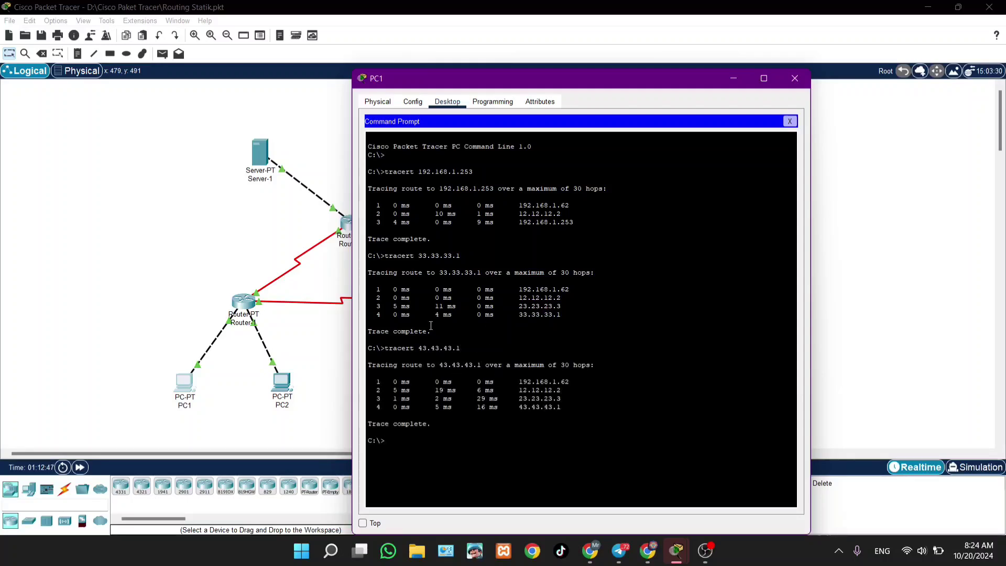
pyautogui.click(732, 80)
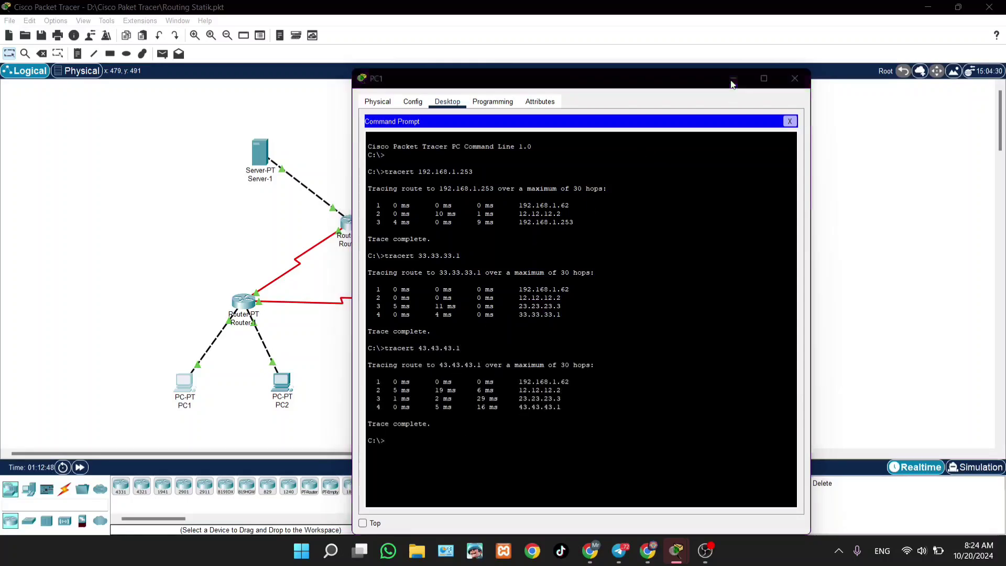
# - Open PC3's Command Prompt and trace the route to 192.168.1.1 with tracert
pyautogui.click(444, 376)
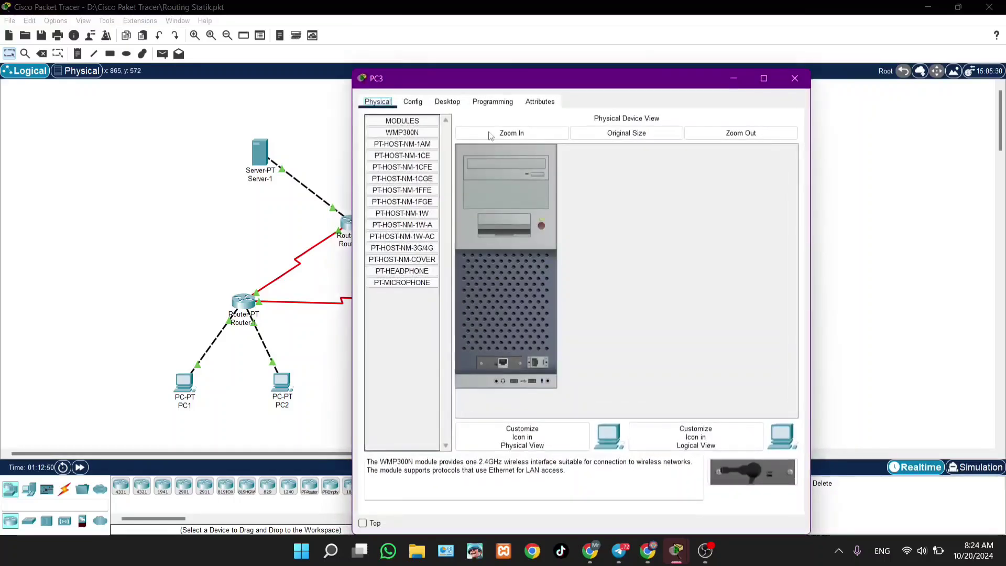
pyautogui.click(447, 101)
pyautogui.click(658, 151)
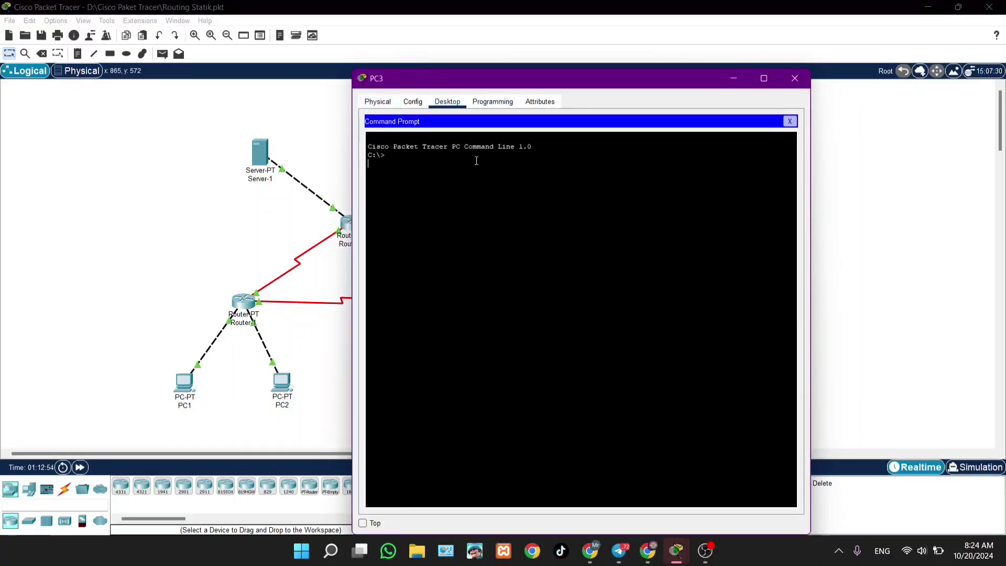
pyautogui.press('Return')
pyautogui.write('tracert ')
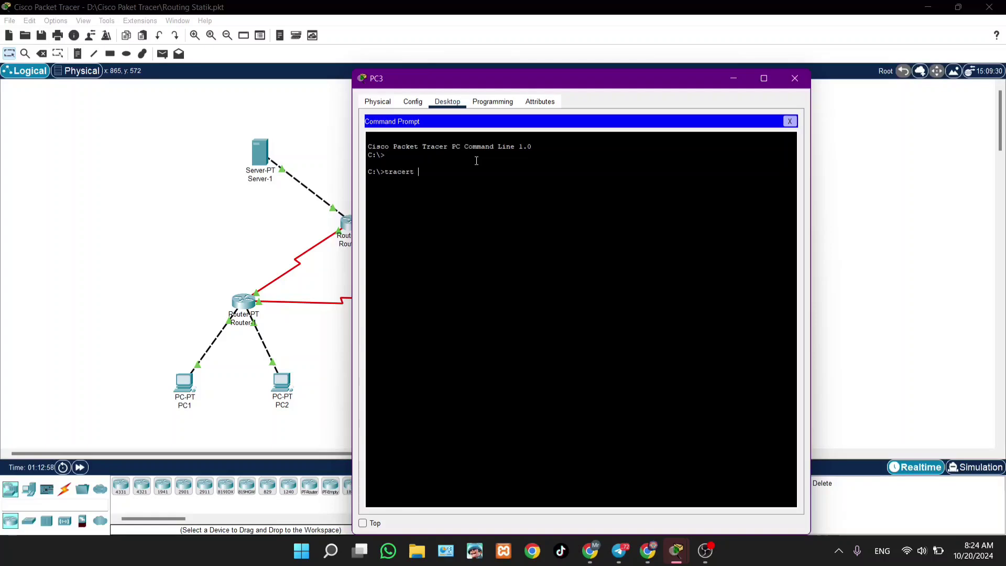
pyautogui.write('ip')
pyautogui.press('BackSpace')
pyautogui.press('BackSpace')
pyautogui.write('19')
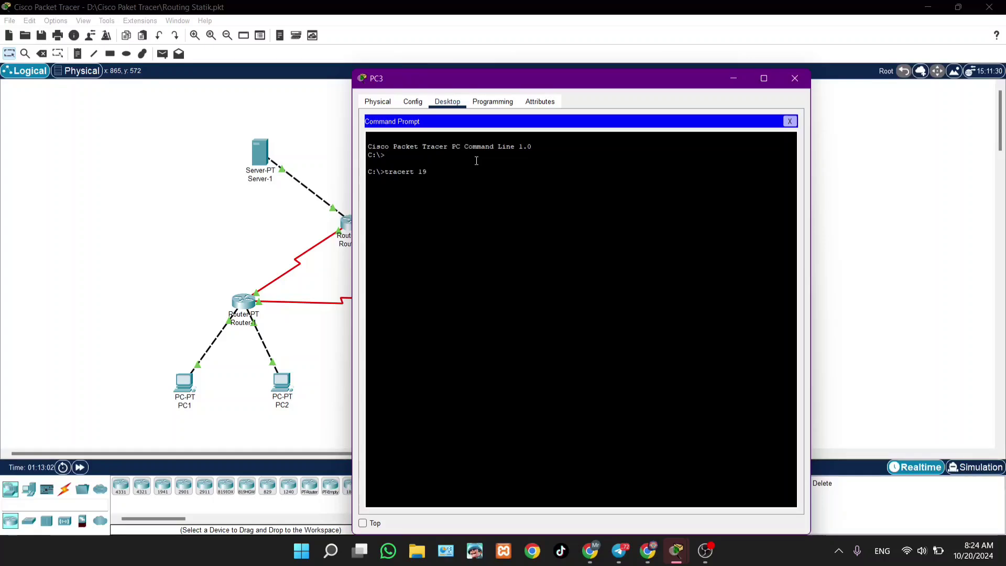
pyautogui.write('2.16')
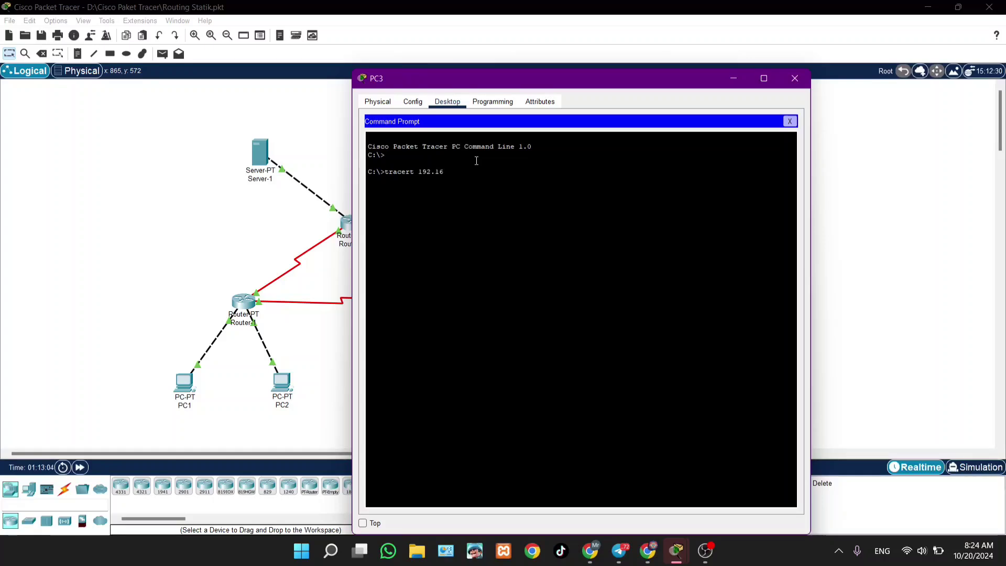
pyautogui.write('8.1.1')
pyautogui.press('Return')
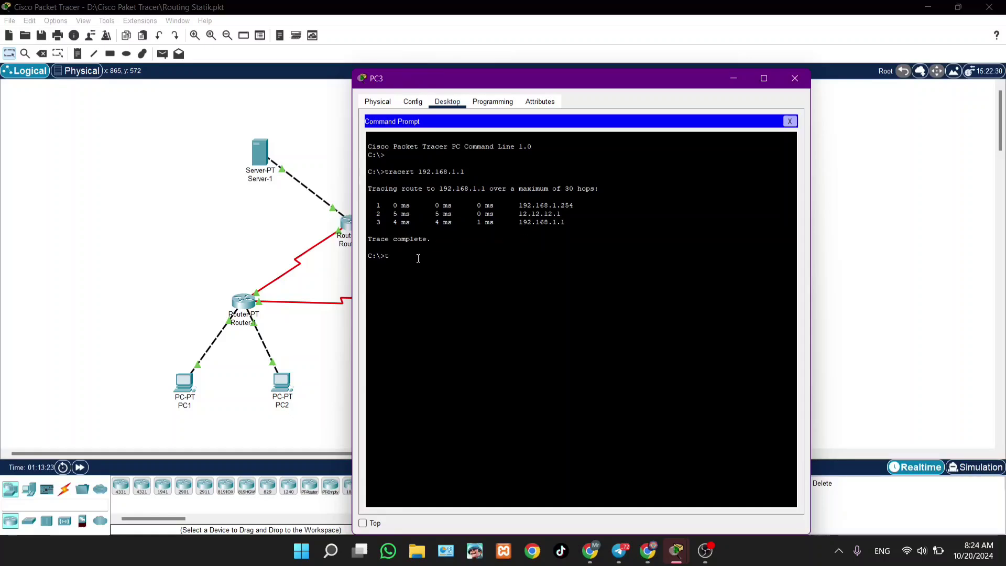
# - Trace the routes from PC3 to 33.33.33.1 and 43.43.43.1 with tracert, then minimize PC3's window
pyautogui.write('ert 33.33.33.1')
pyautogui.press('Return')
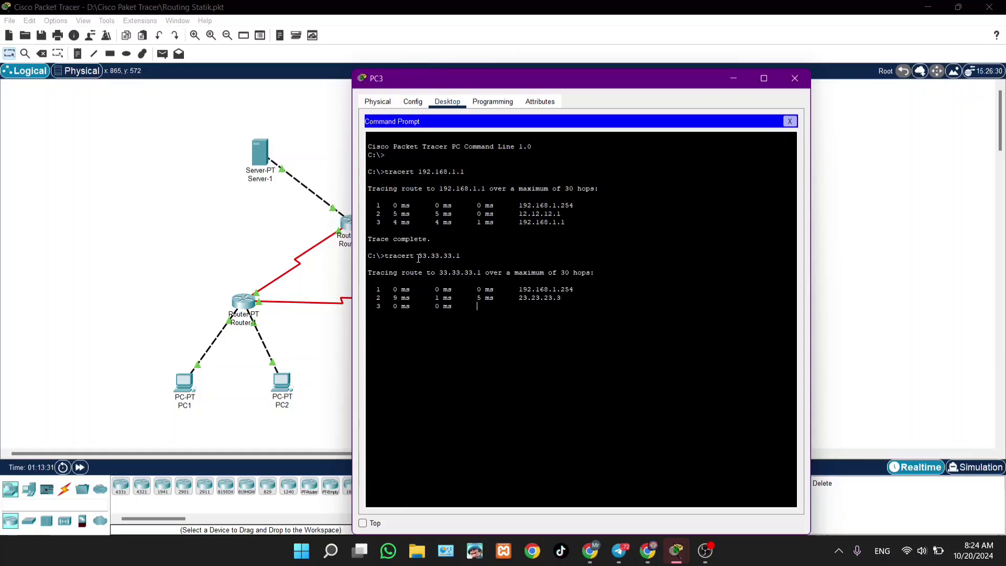
pyautogui.write('tracert')
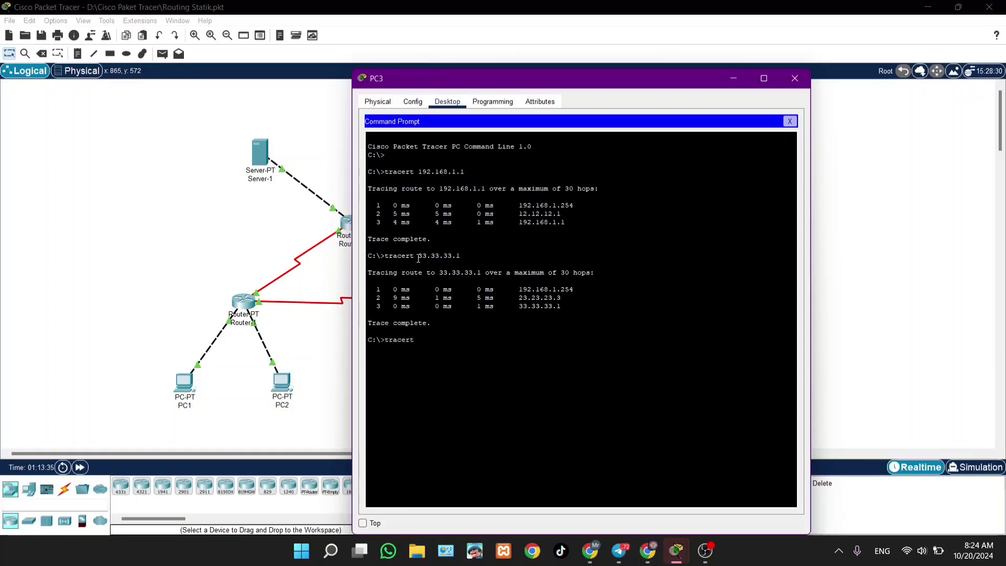
pyautogui.write(' 43.43.43.1')
pyautogui.press('Return')
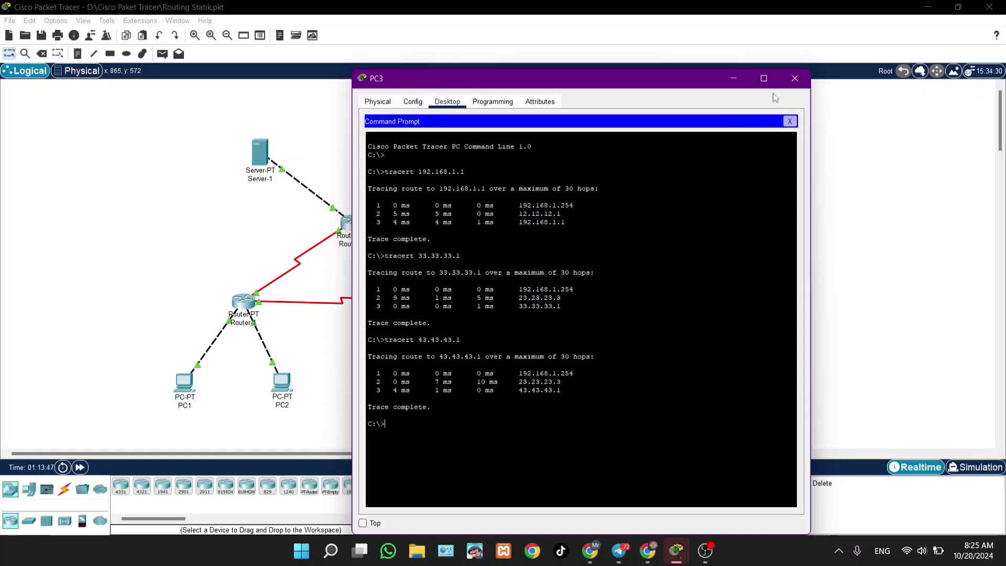
pyautogui.click(733, 78)
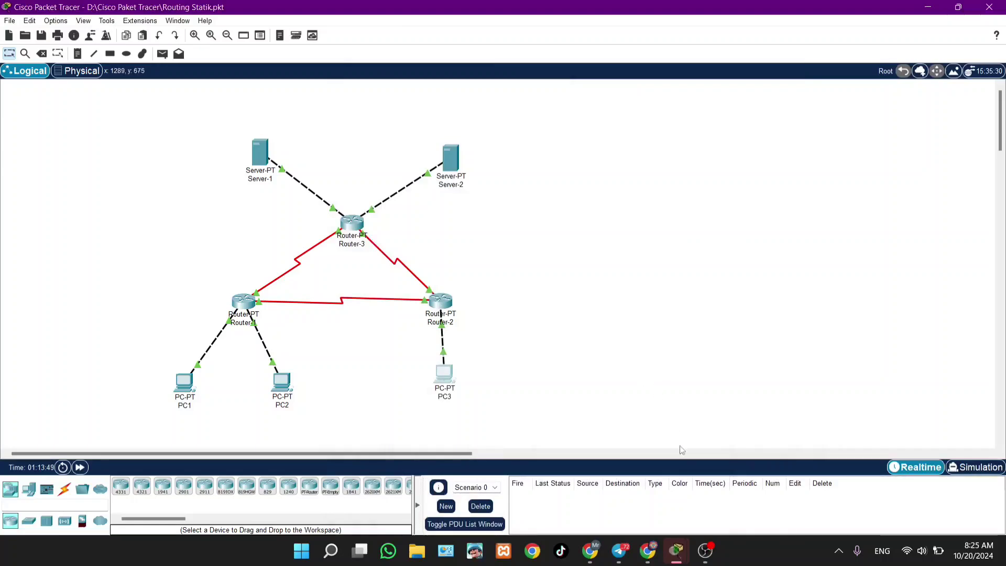
# - Read point 9 of the browser article about breaking the R1-R3 link, then return to Cisco Packet Tracer
pyautogui.click(647, 550)
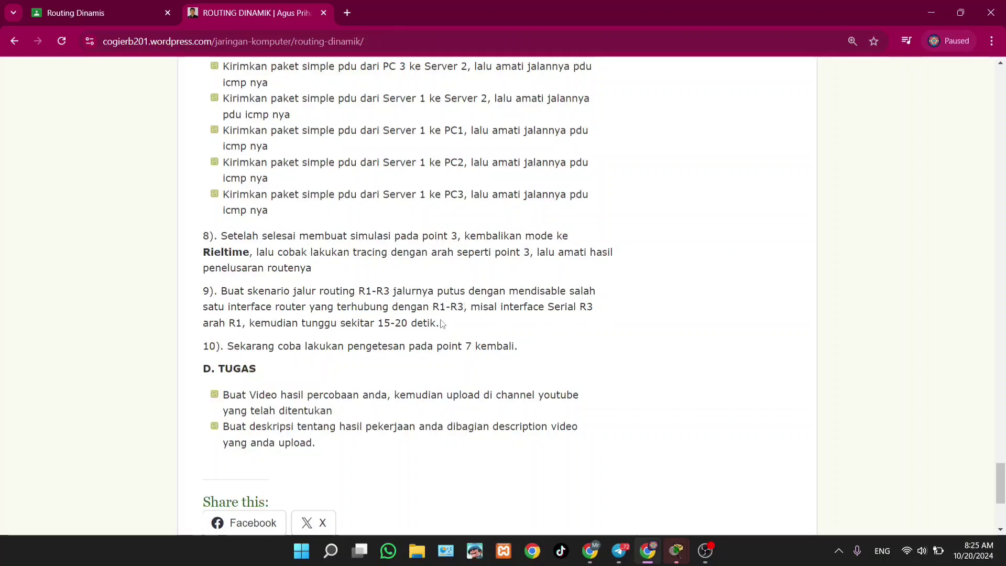
pyautogui.click(684, 552)
pyautogui.click(461, 484)
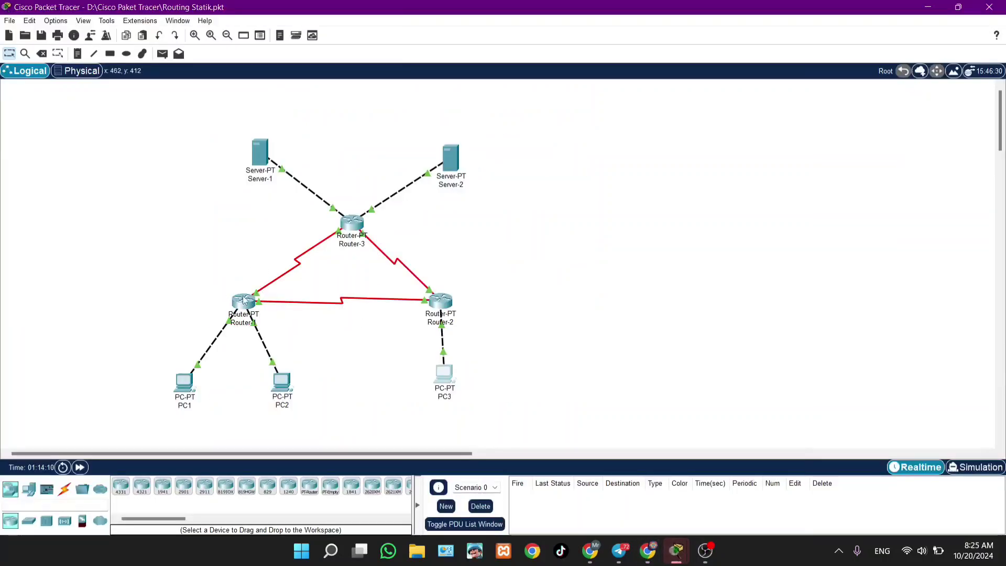
# - Switch off Router-3's Serial3/0 port and minimize the router's window
pyautogui.click(347, 229)
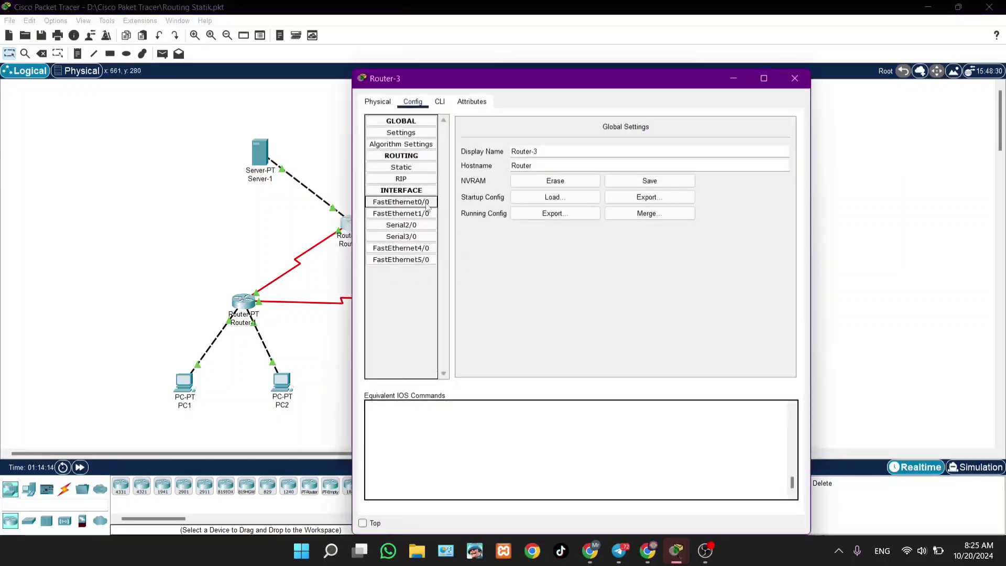
pyautogui.click(425, 239)
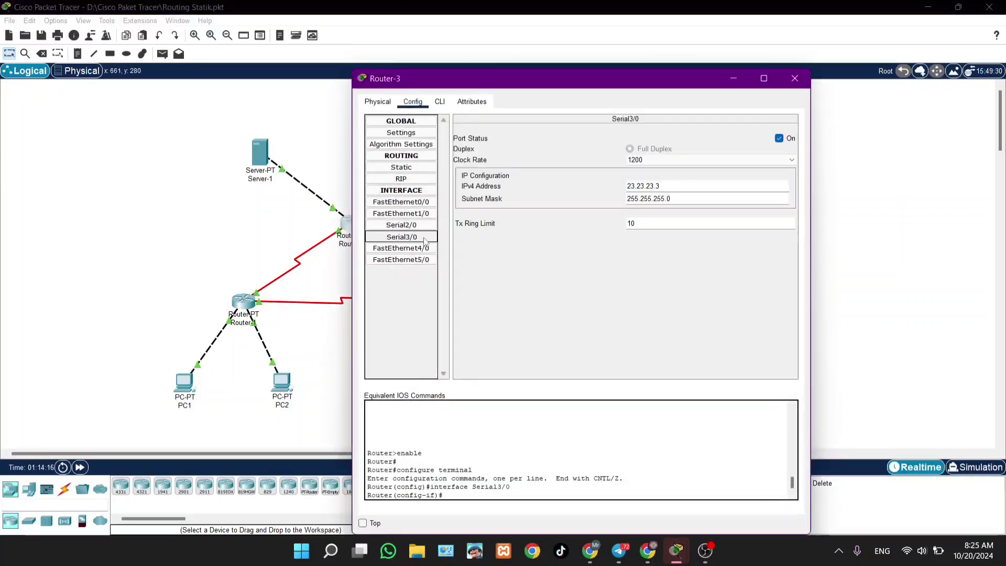
pyautogui.click(414, 226)
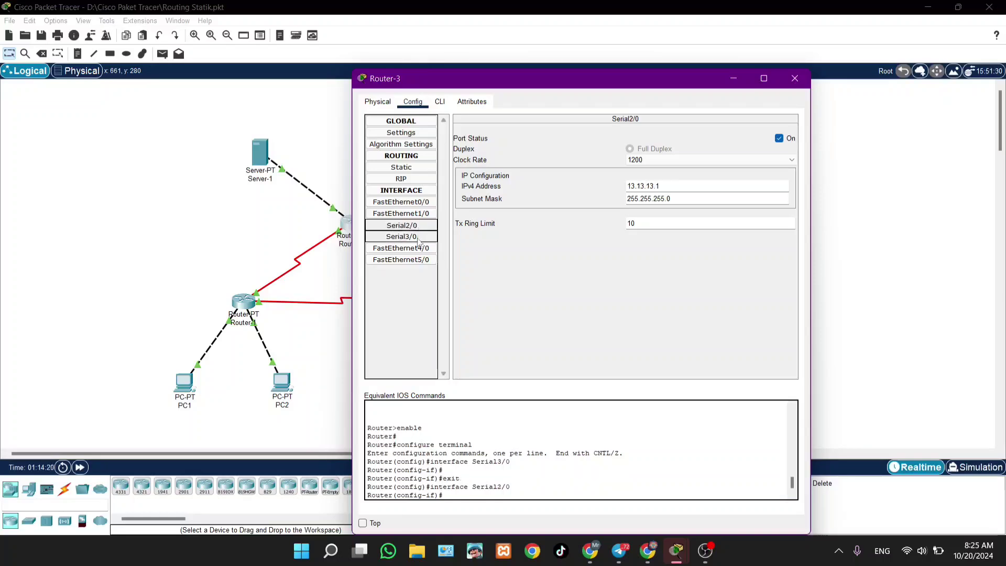
pyautogui.click(414, 237)
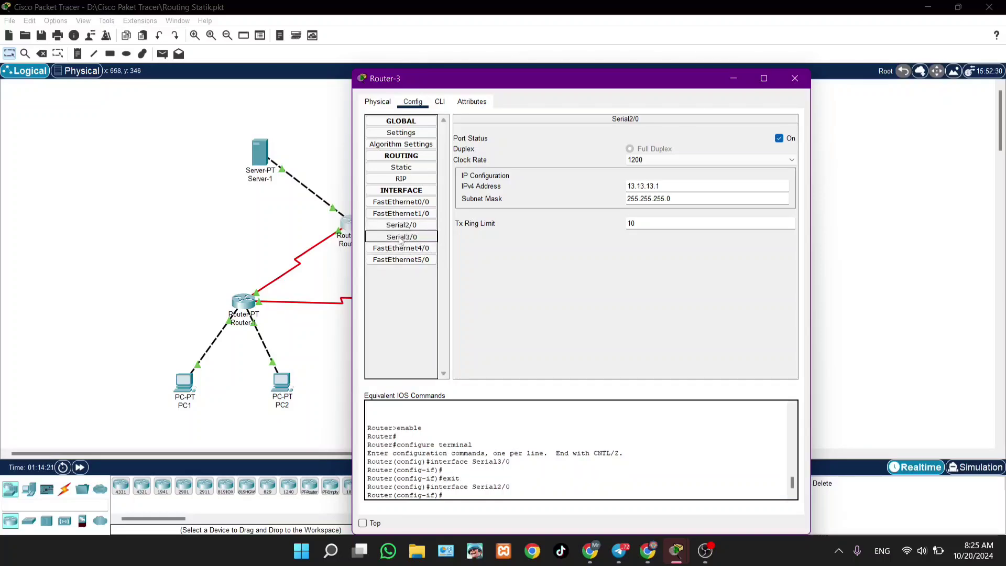
pyautogui.click(779, 138)
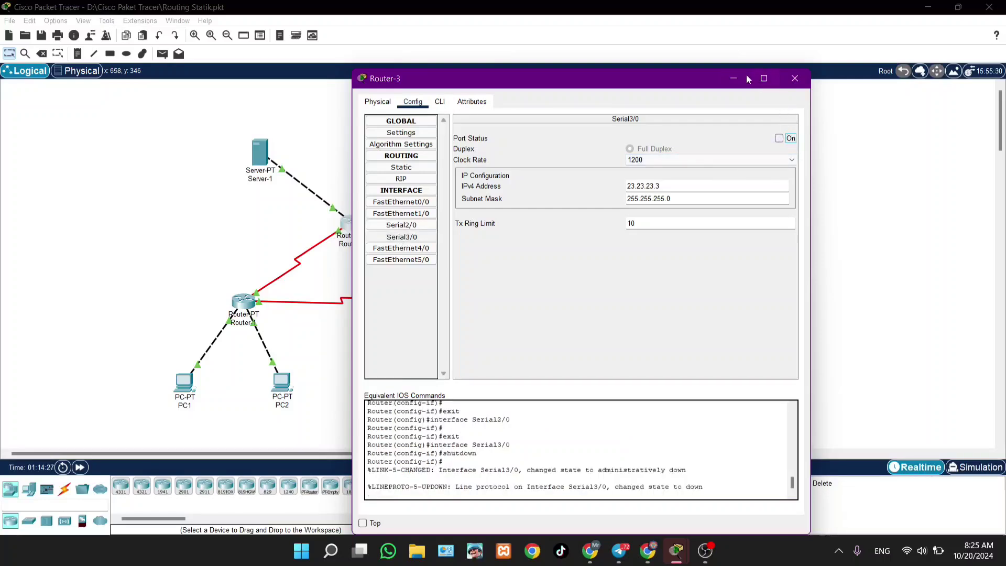
pyautogui.click(733, 82)
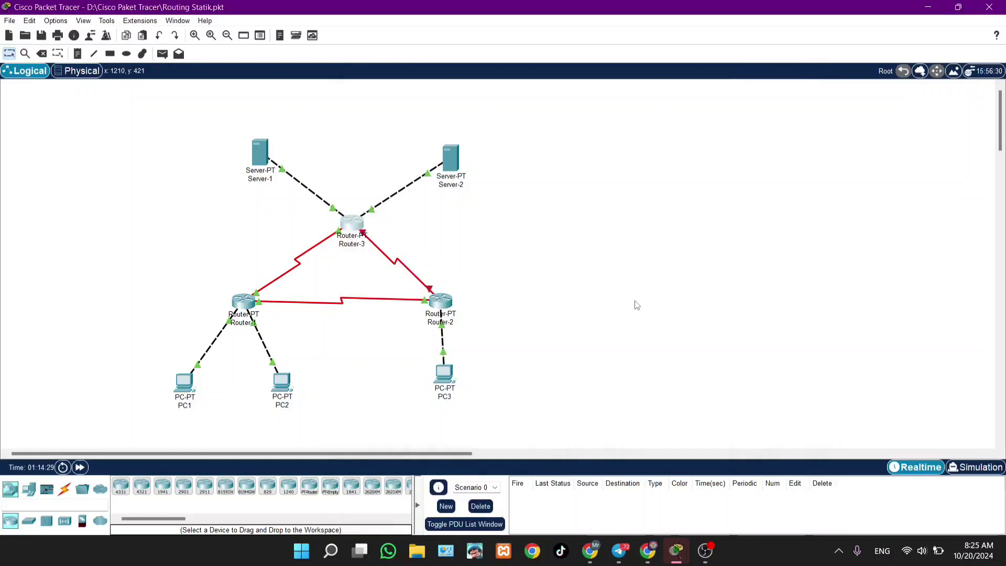
# - Switch Router-3's Serial3/0 port back on, disable its Serial2/0 port instead and close the router's window
pyautogui.moveTo(400, 263)
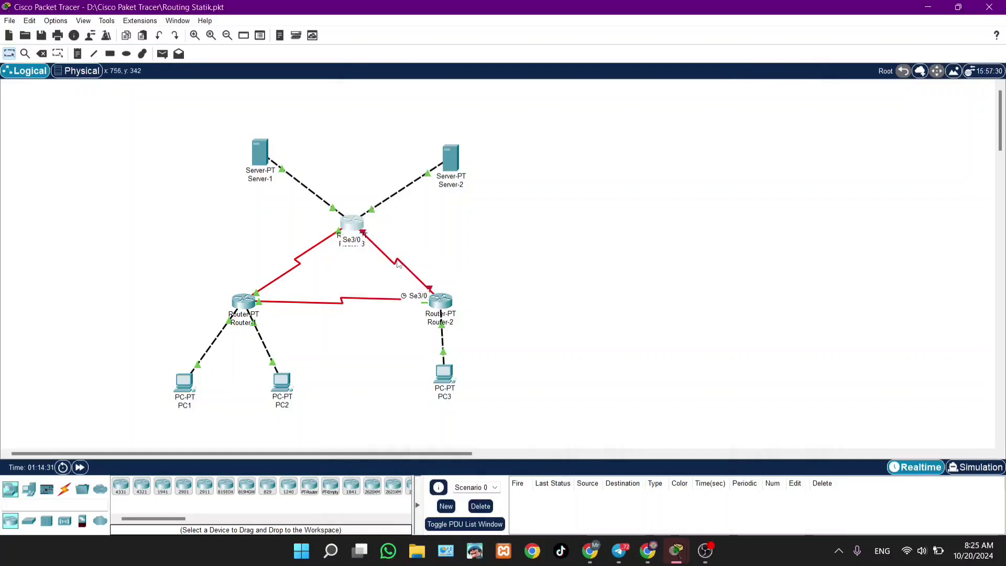
pyautogui.click(356, 226)
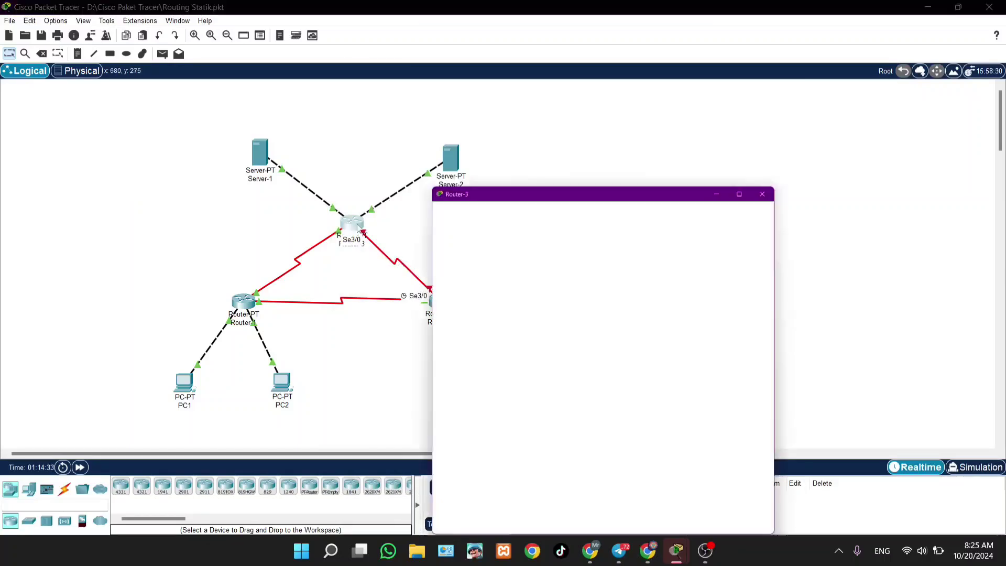
pyautogui.click(778, 139)
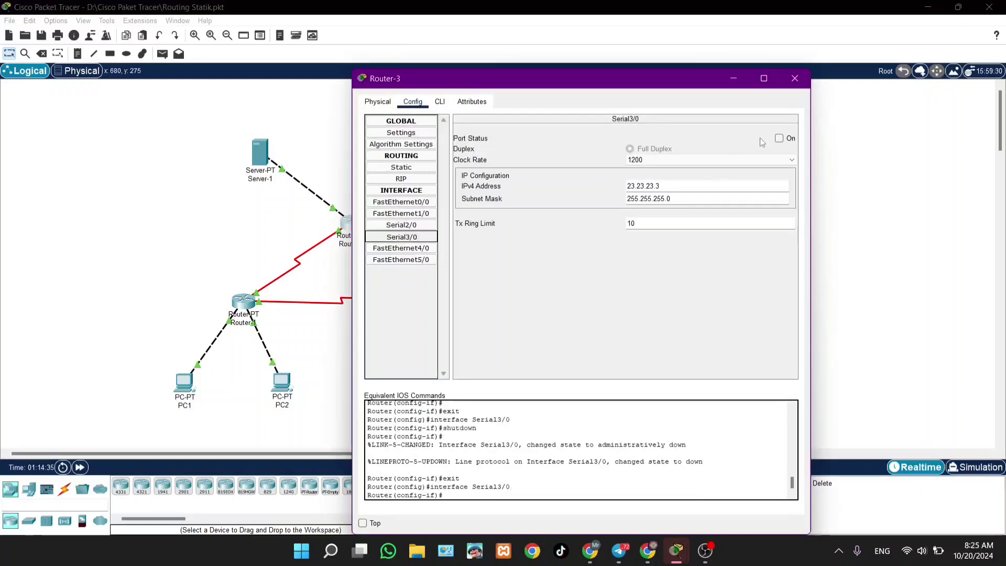
pyautogui.click(401, 201)
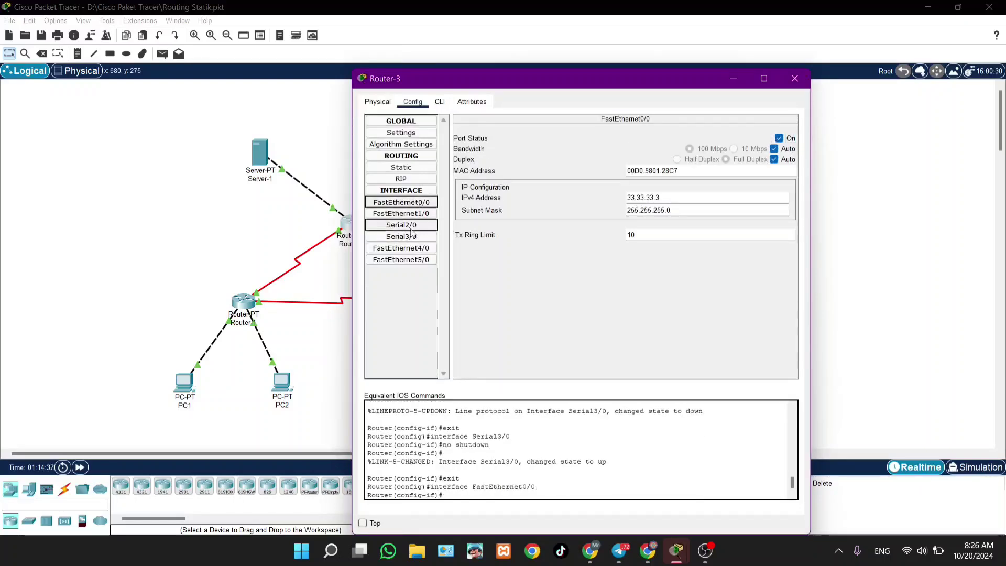
pyautogui.click(779, 139)
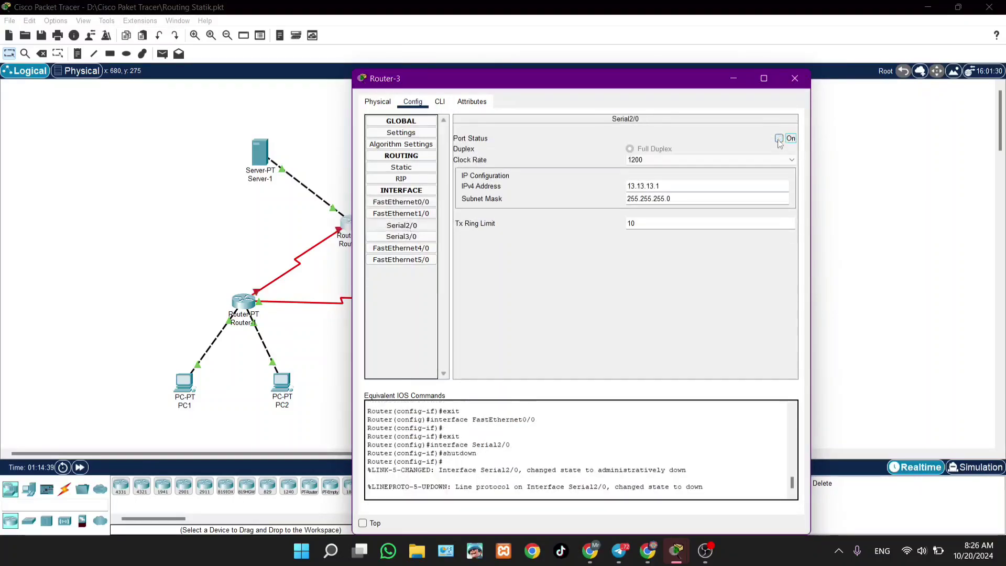
pyautogui.click(795, 78)
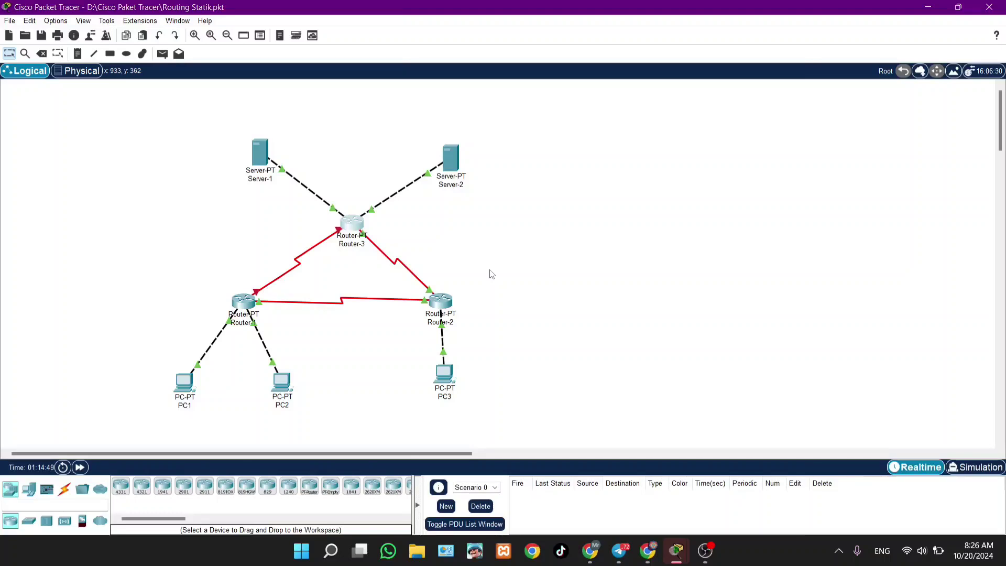
# - Check point 10 and the point 7 test list in the browser article, then return to Cisco Packet Tracer
pyautogui.moveTo(649, 550)
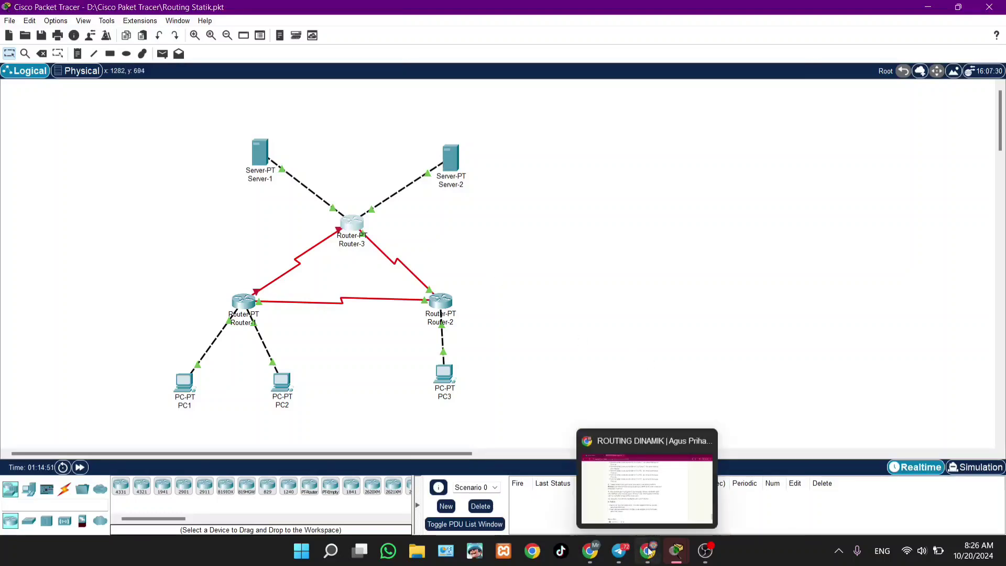
pyautogui.click(647, 489)
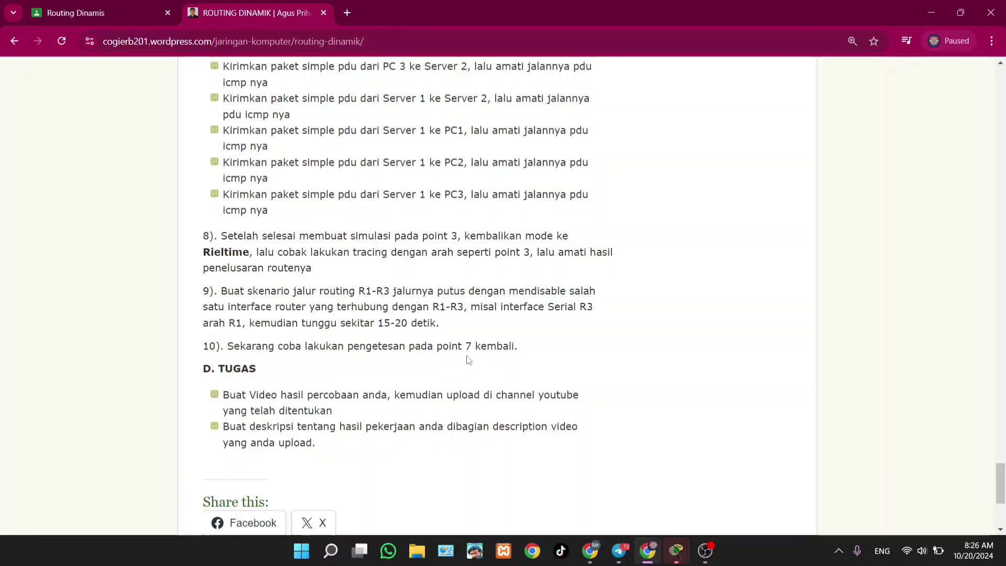
pyautogui.scroll(7, 292, 283)
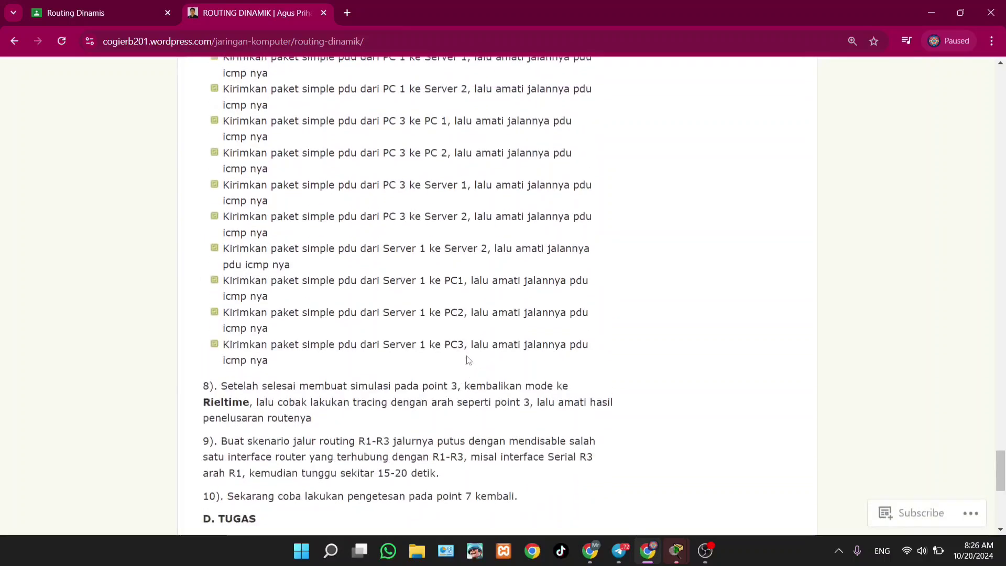
pyautogui.scroll(-7, 419, 325)
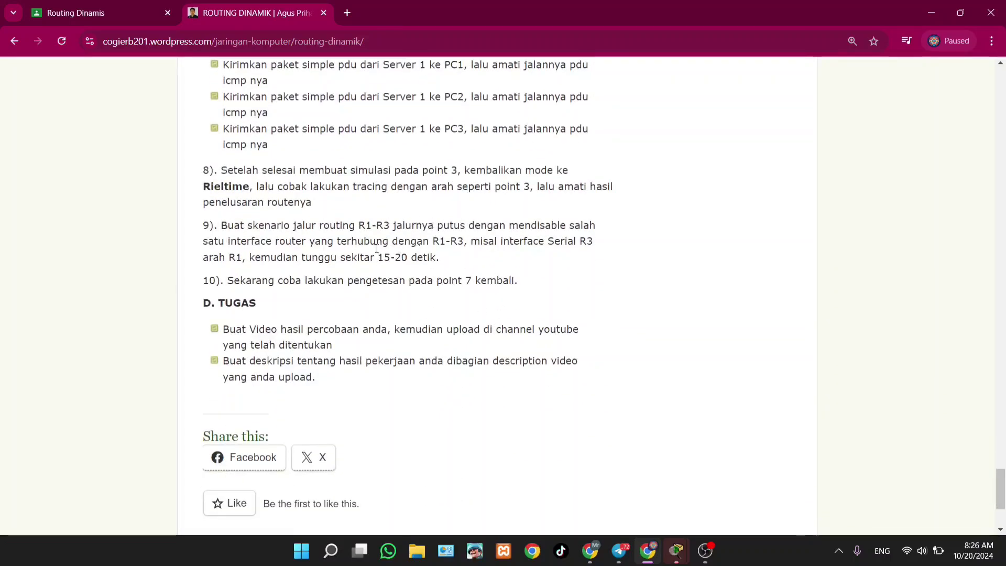
pyautogui.moveTo(647, 558)
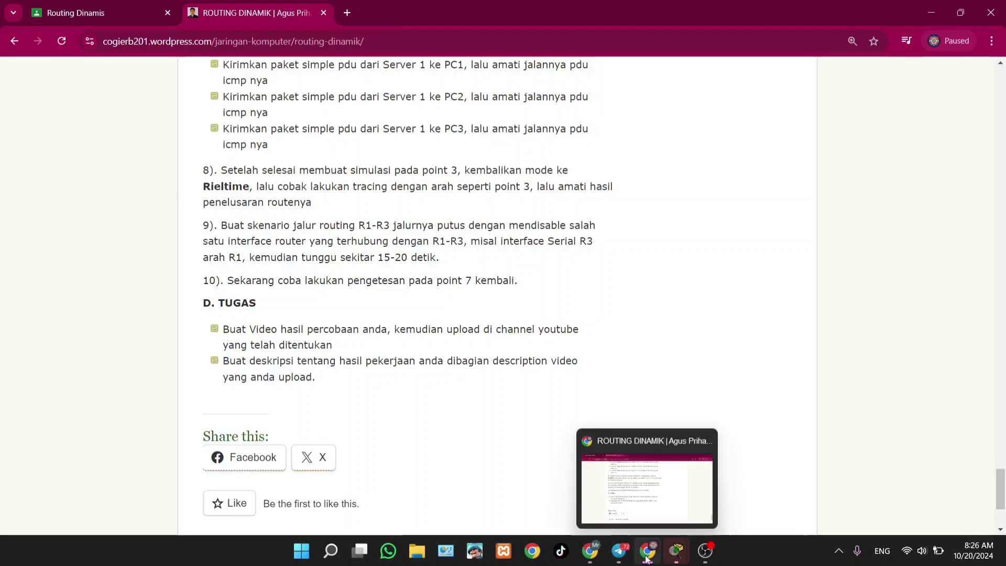
pyautogui.moveTo(676, 550)
pyautogui.click(466, 482)
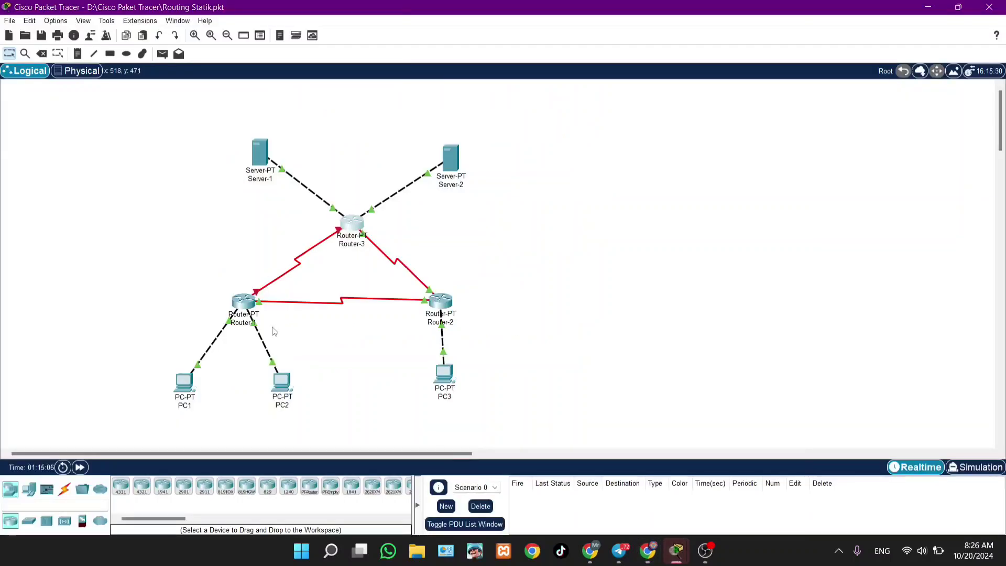
# - Send a simple PDU from PC1 to Server-2 in Realtime mode
pyautogui.click(163, 54)
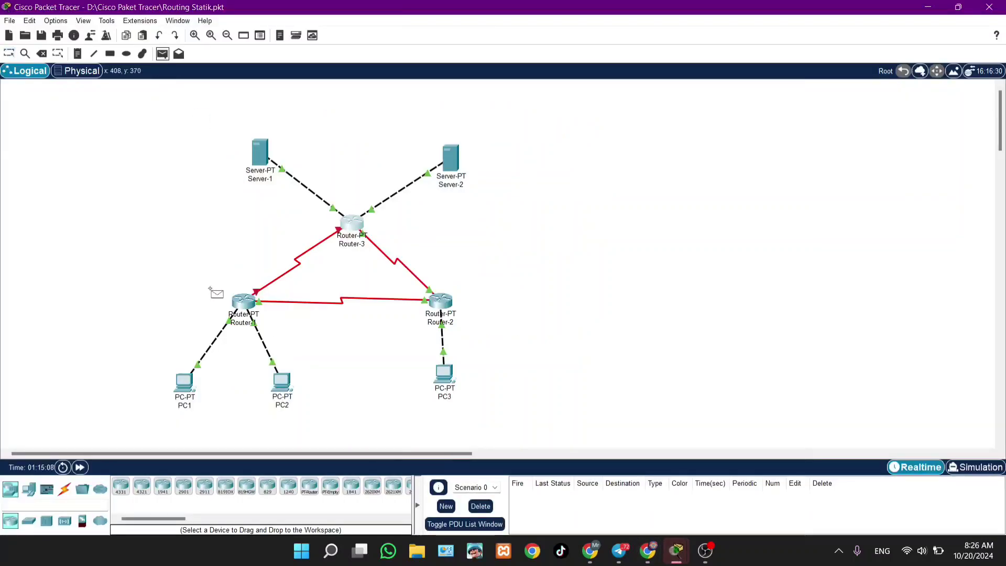
pyautogui.click(184, 382)
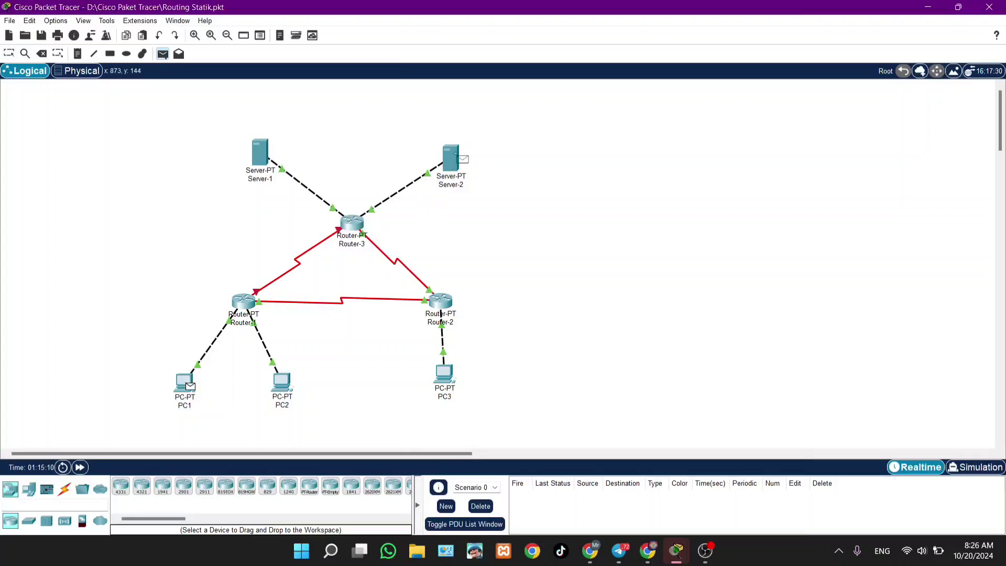
pyautogui.click(451, 158)
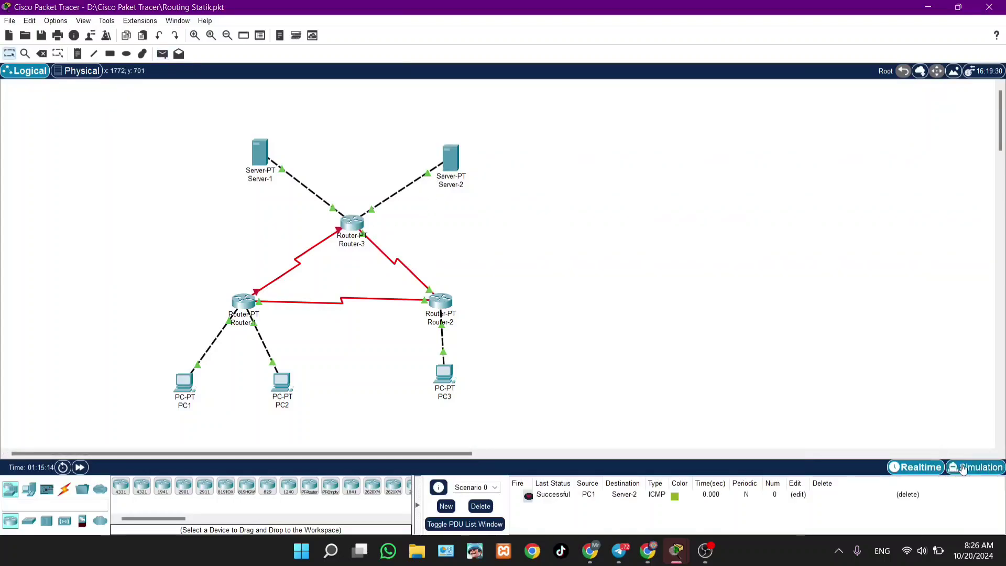
# - Switch to Simulation mode and delete the scenario containing the PC1 to Server-2 PDU
pyautogui.click(963, 468)
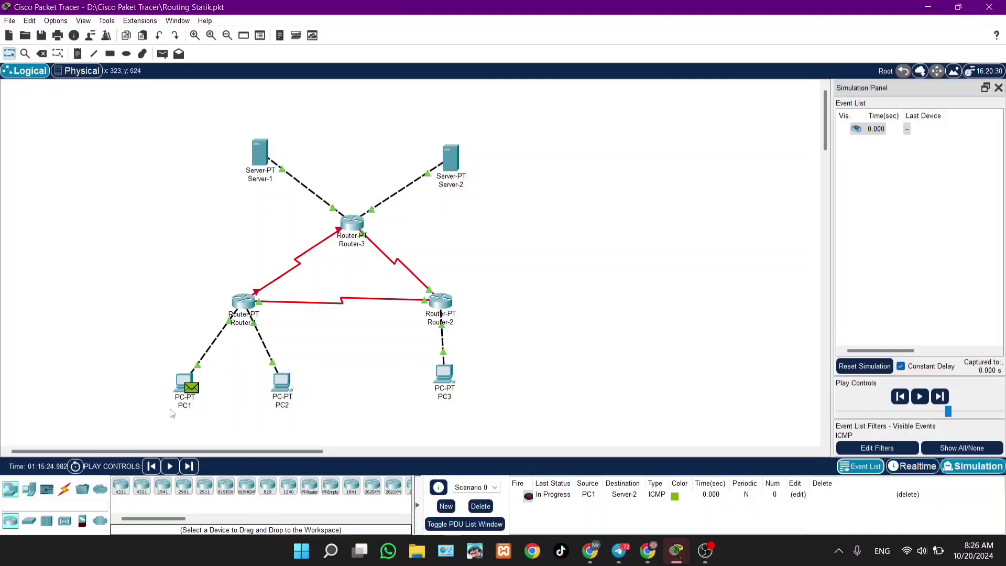
pyautogui.click(481, 505)
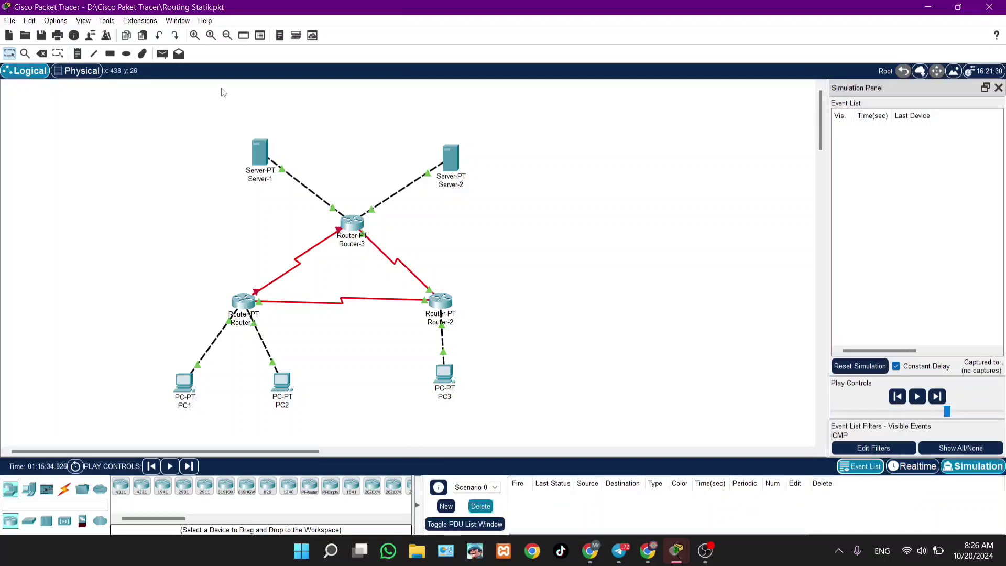
# - Add a simple PDU from PC1 to Server-2 in Simulation mode
pyautogui.click(163, 53)
pyautogui.click(184, 385)
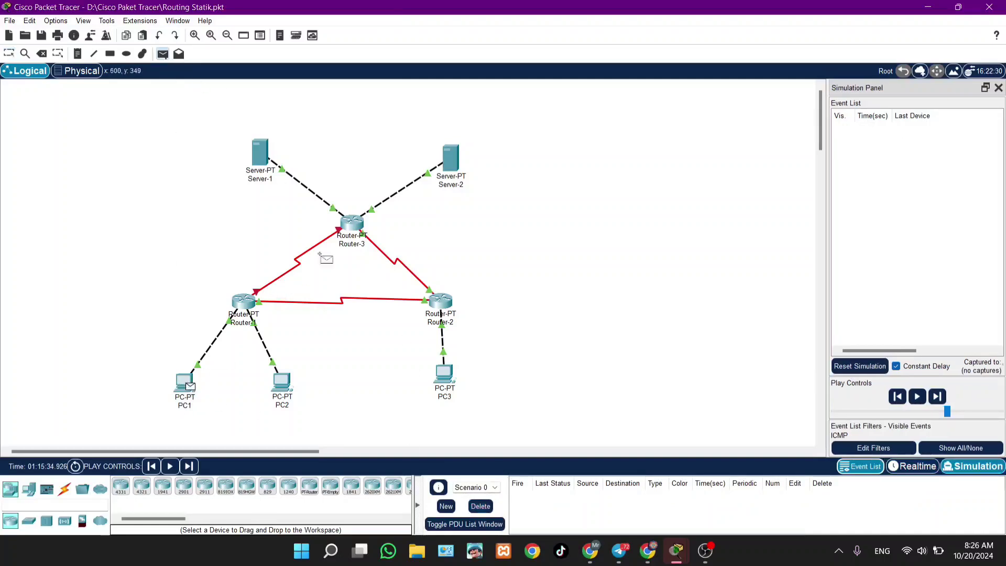
pyautogui.click(450, 157)
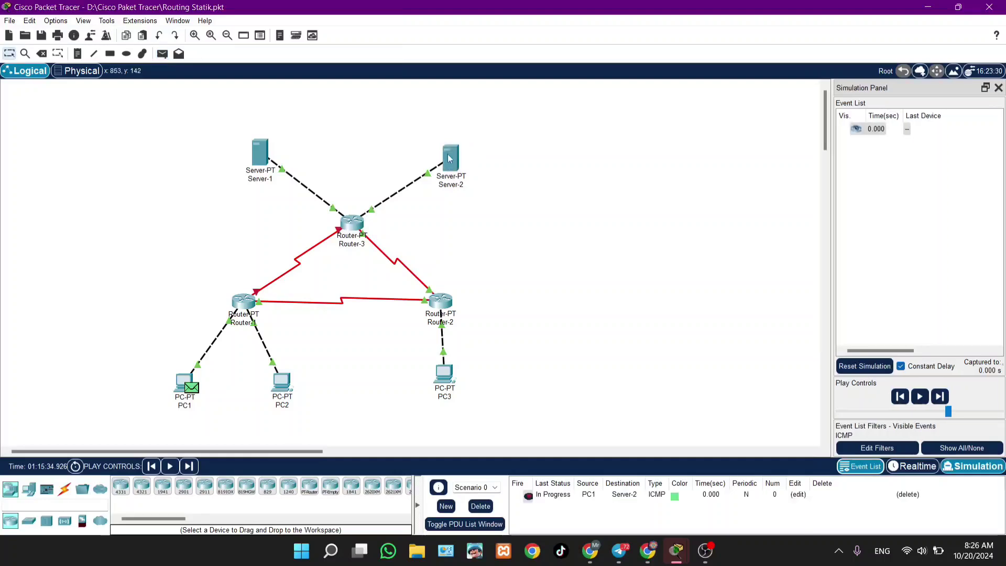
# - Advance the simulation one event at a time until the ICMP packet reaches Server-2 and its reply returns to PC1
pyautogui.click(943, 399)
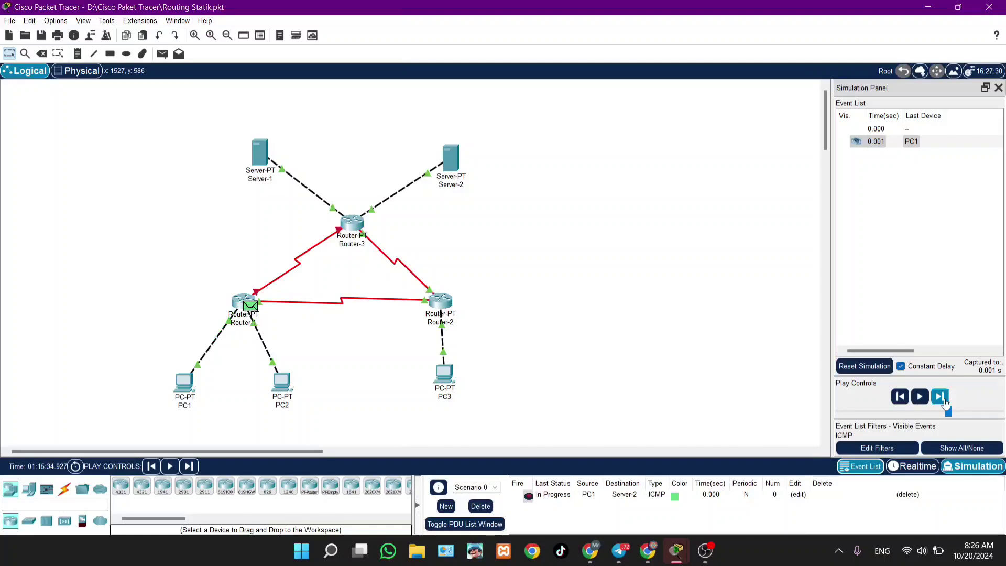
pyautogui.click(943, 399)
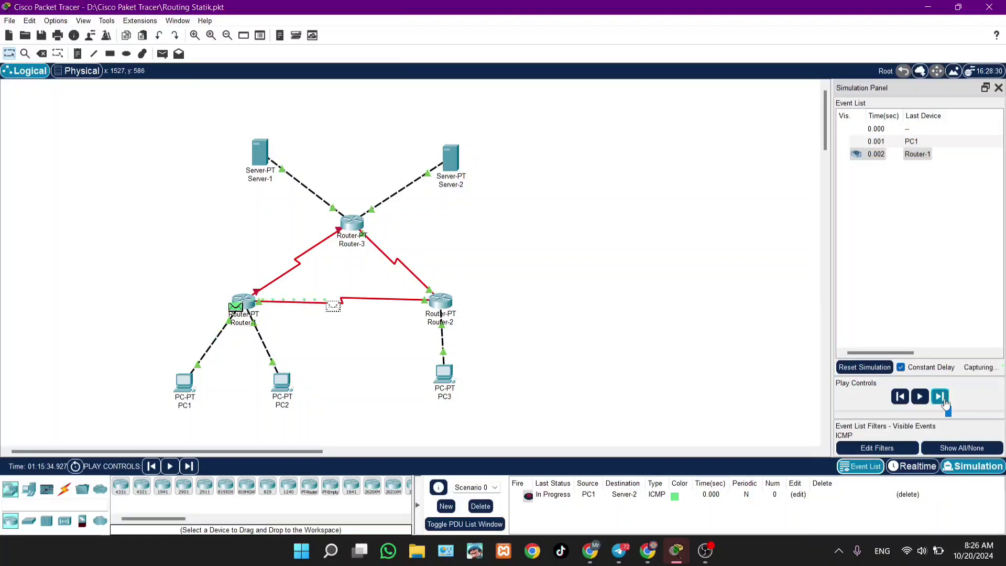
pyautogui.click(943, 399)
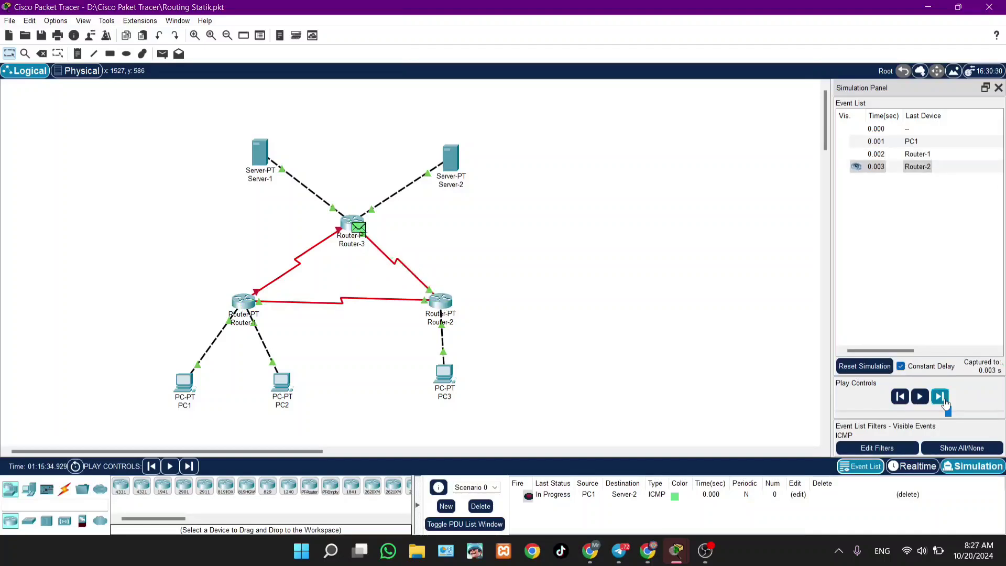
pyautogui.click(944, 401)
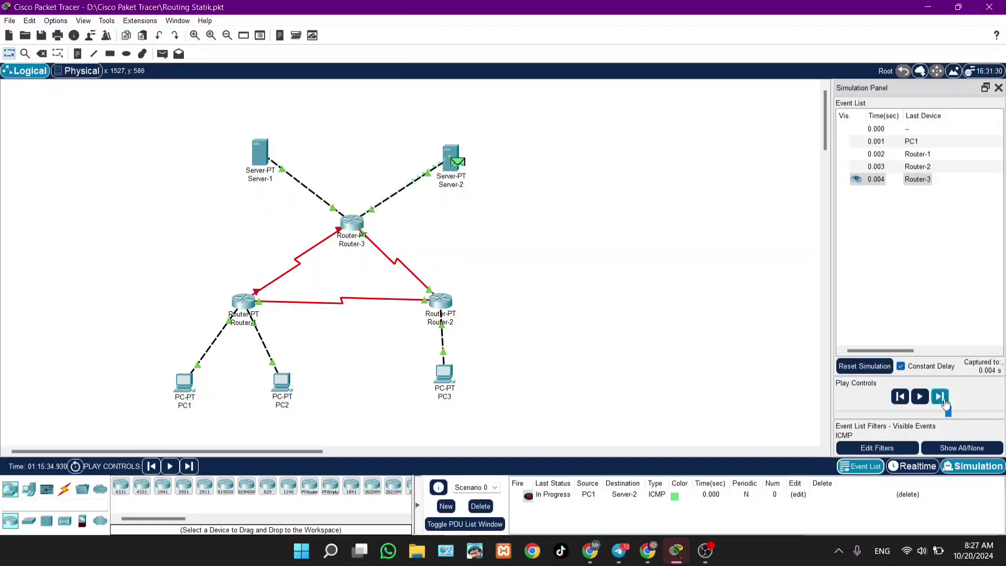
pyautogui.click(944, 401)
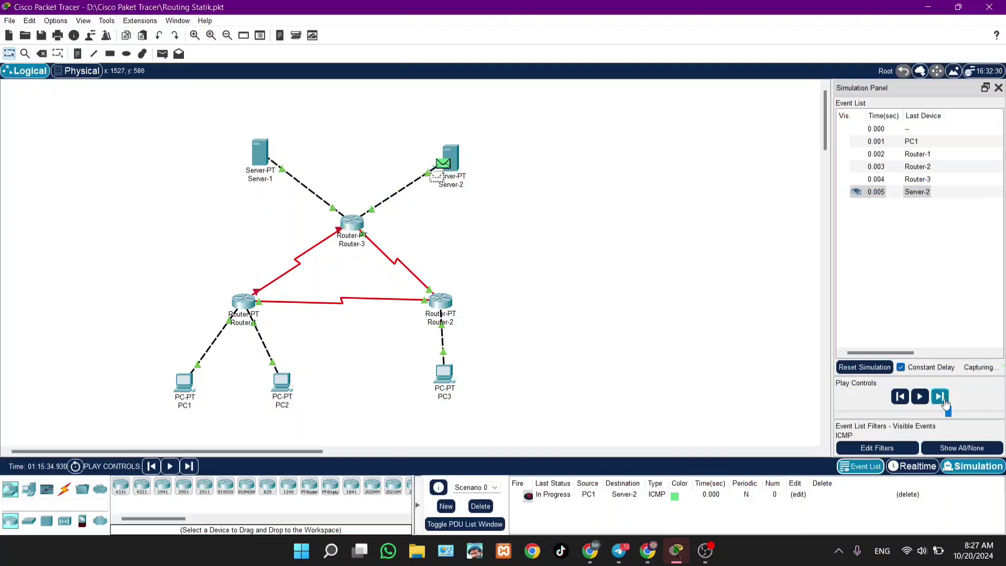
pyautogui.click(945, 401)
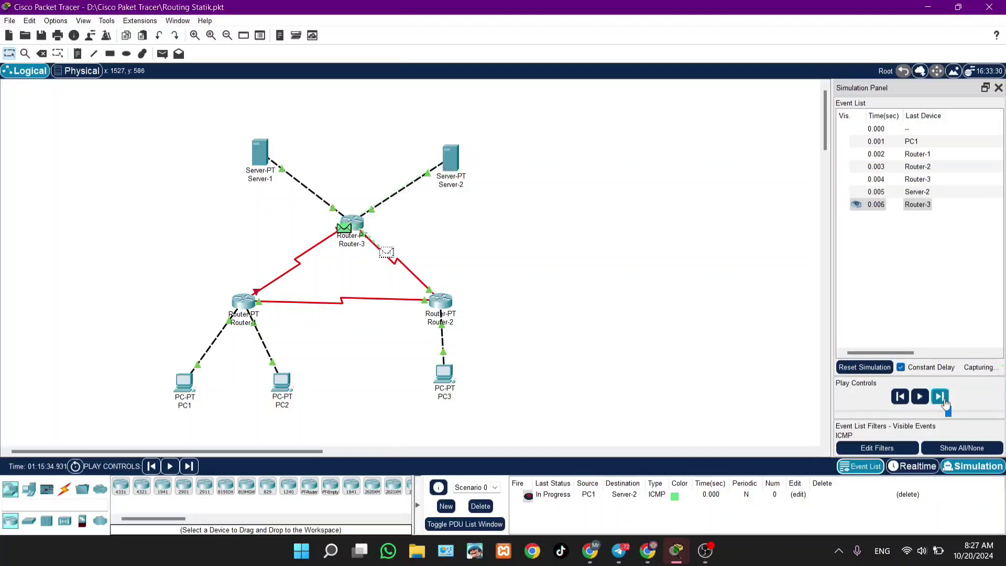
pyautogui.click(944, 402)
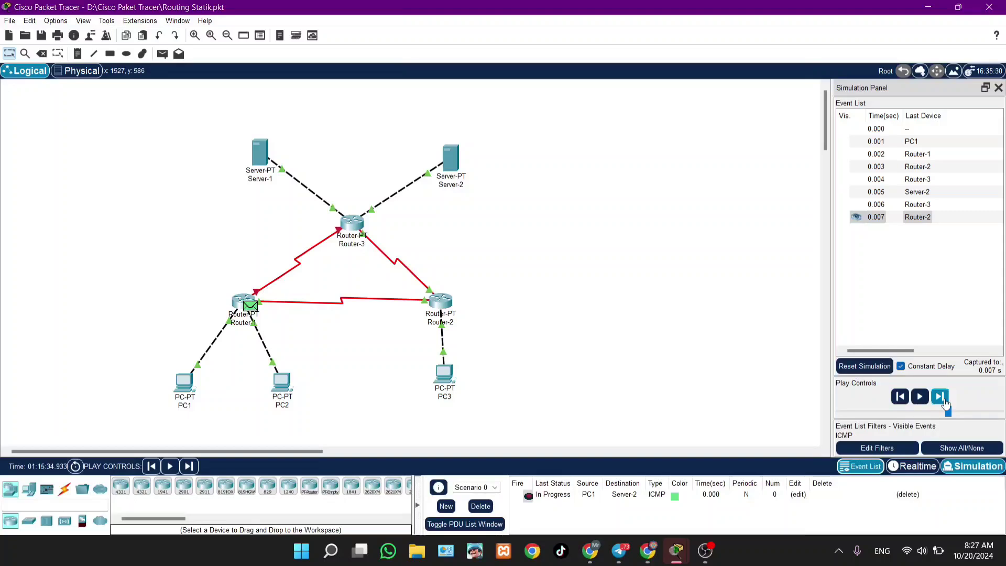
pyautogui.click(944, 401)
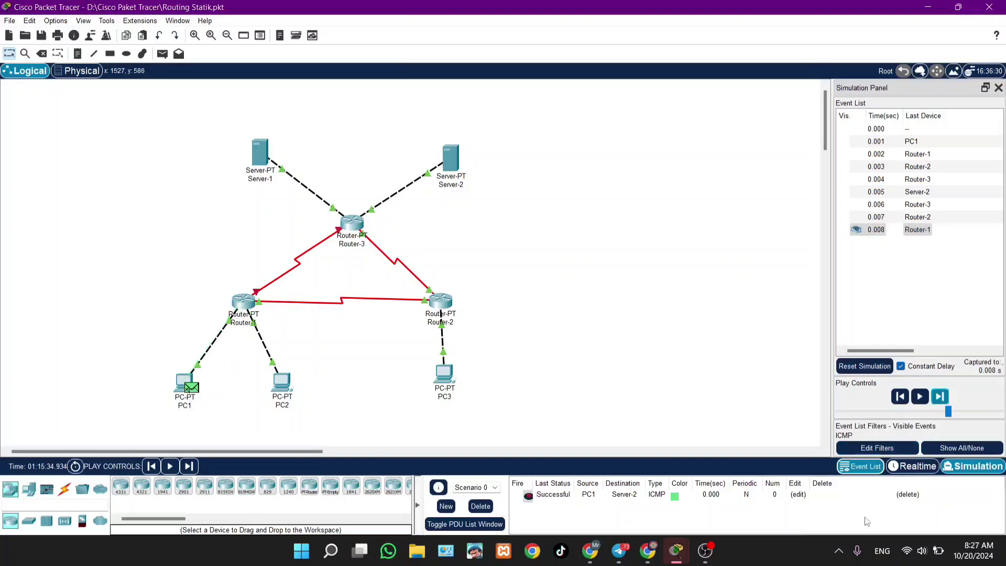